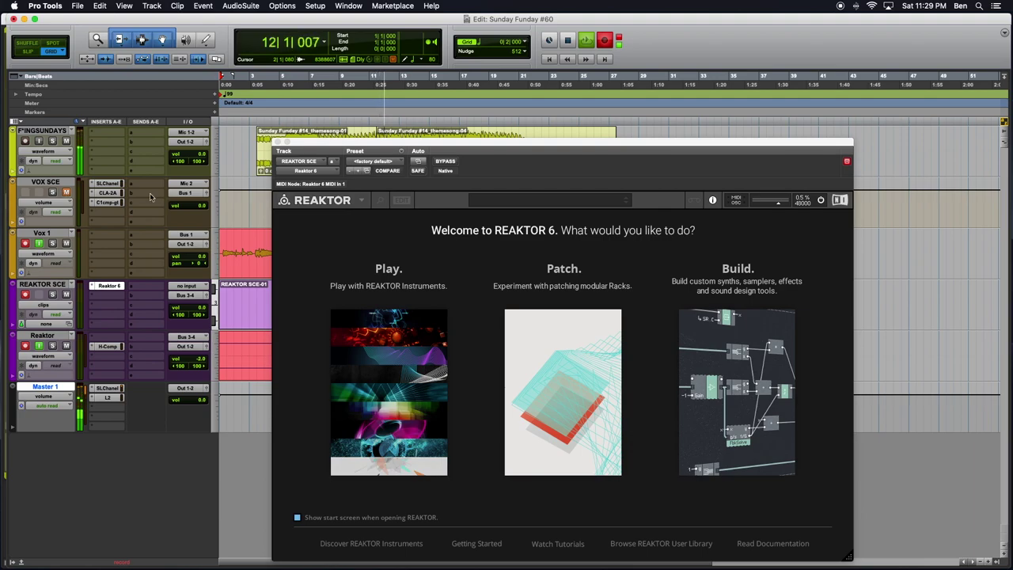
Step: Move the Reaktor 6 plug-in window slightly higher and zoom the Edit window's timeline out to show the whole session
left_click_drag(396, 145, 389, 137)
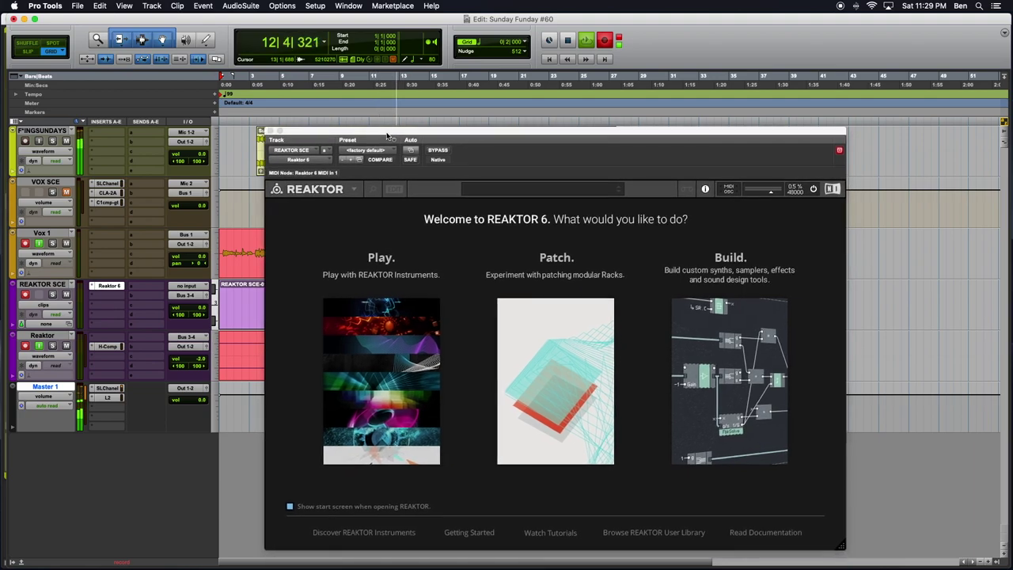
key("super+bracketleft")
key("super+bracketleft")
key("super+bracketleft")
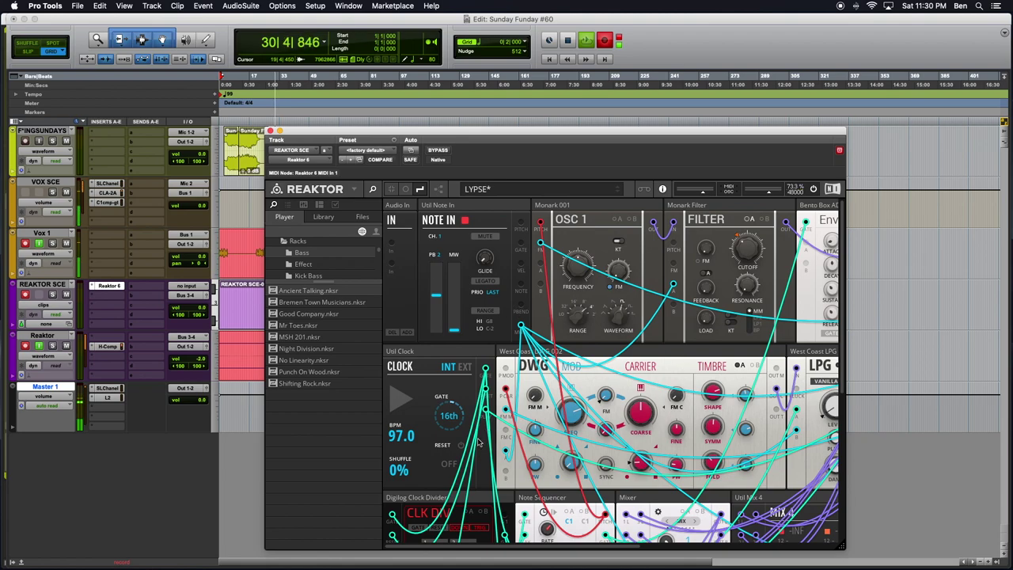
Step: Start the clock of the LYPSE rack so that its sequencers run
scroll(473, 405, "down", 10)
scroll(474, 406, "right", 8)
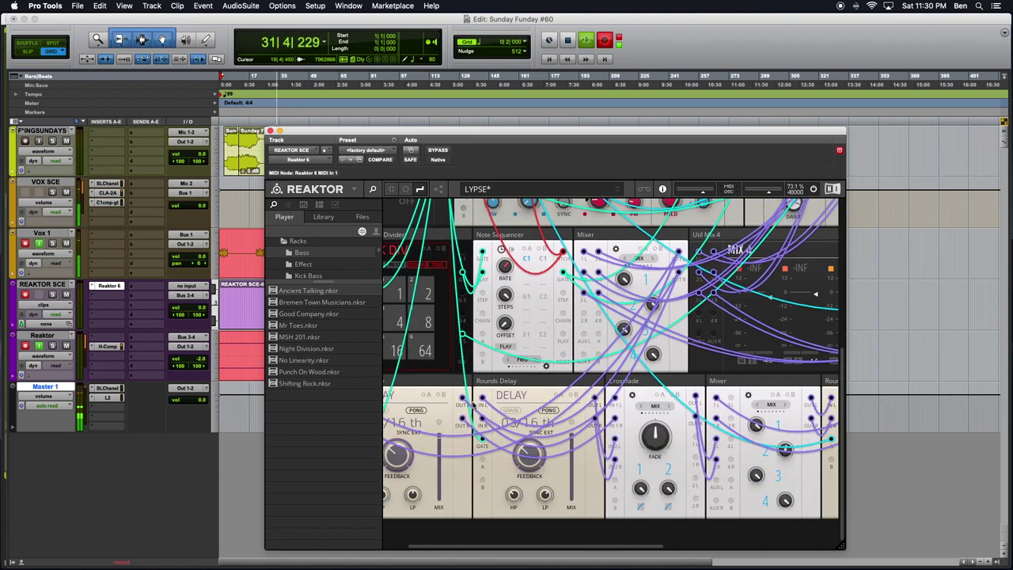
scroll(473, 405, "up", 10)
scroll(473, 405, "left", 8)
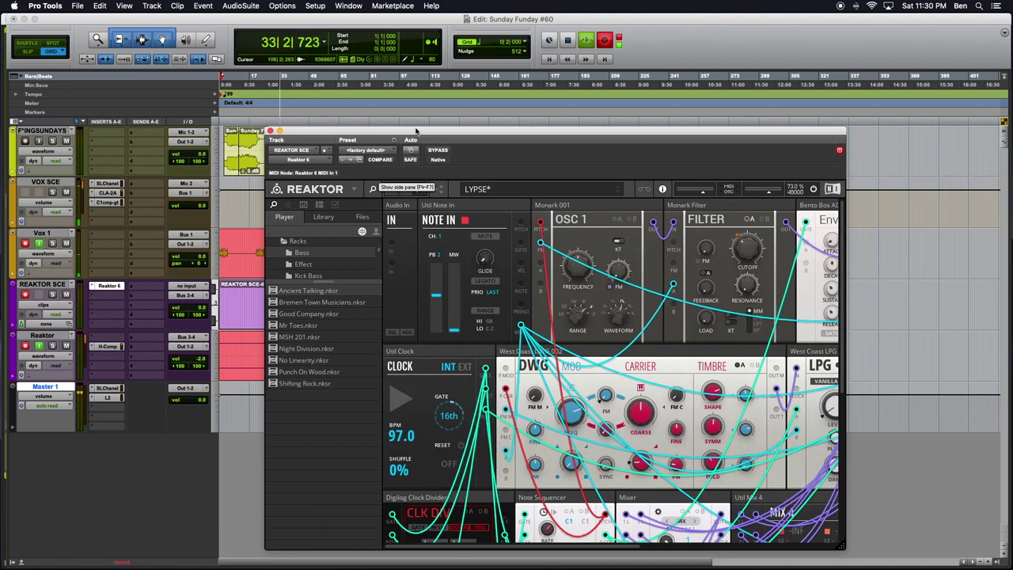
left_click(399, 408)
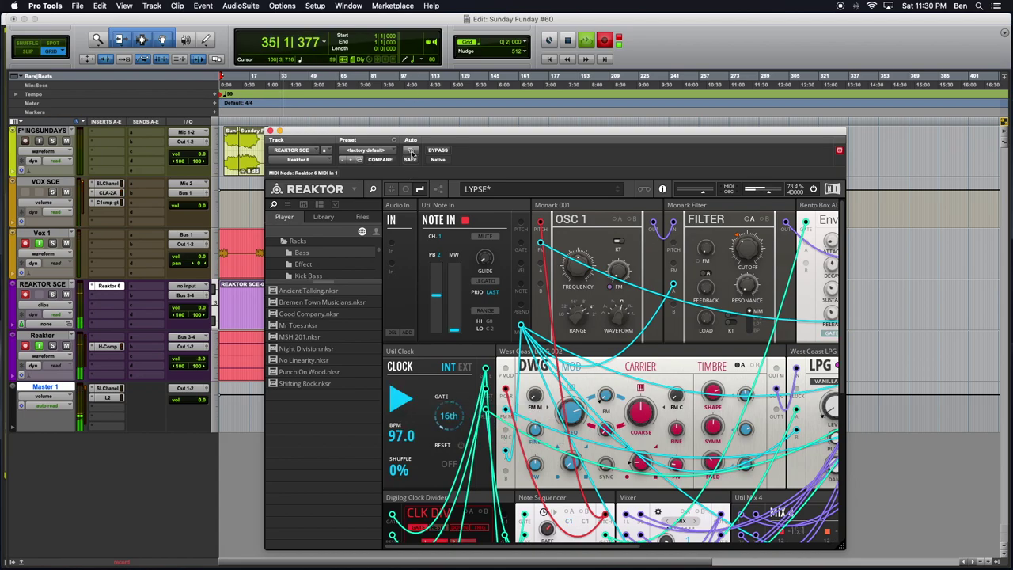
Step: Hide Reaktor's side pane, then move and enlarge the plug-in window to fit the full width of the rack
left_click_drag(406, 138, 245, 62)
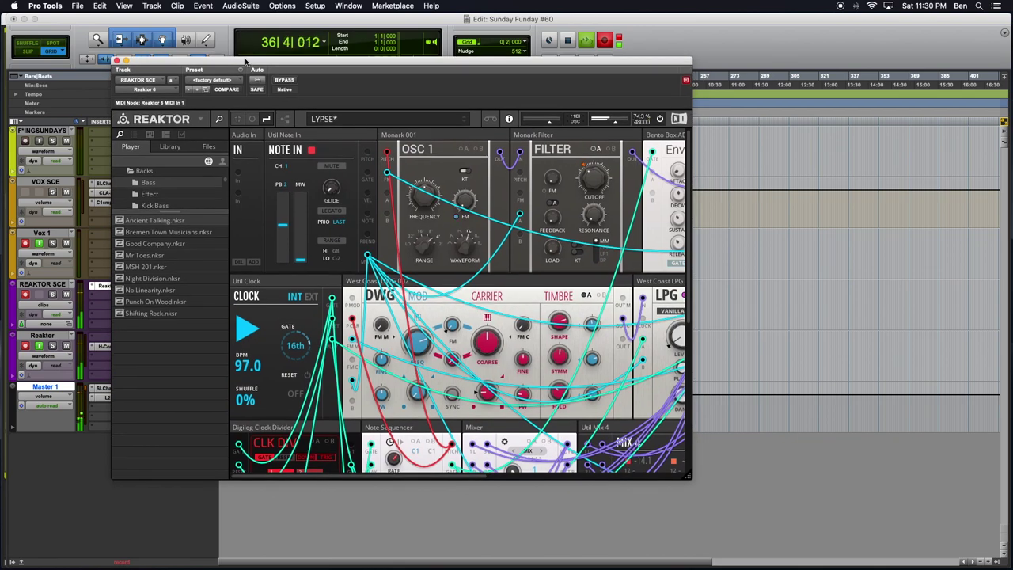
left_click(217, 119)
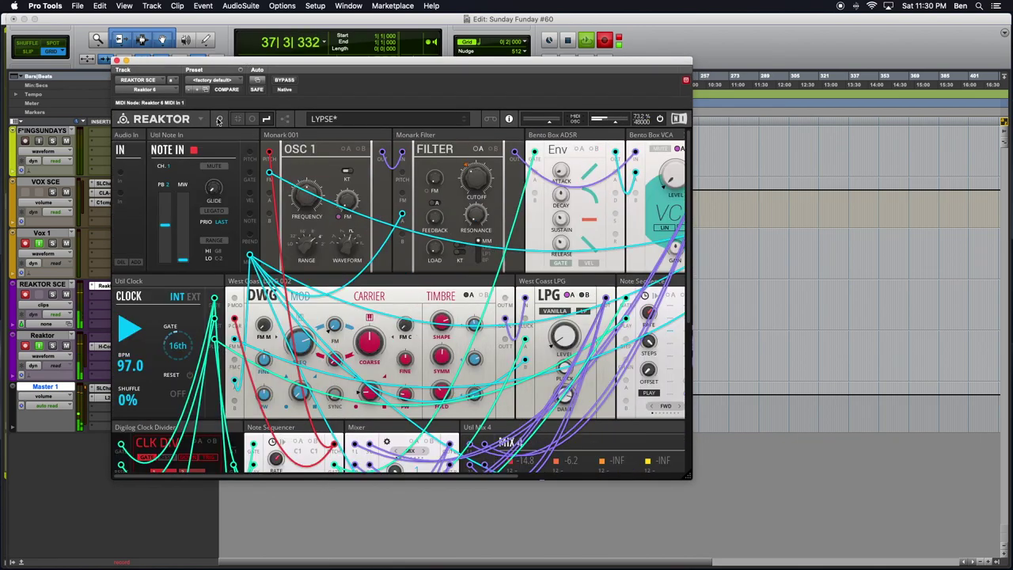
left_click_drag(687, 476, 909, 545)
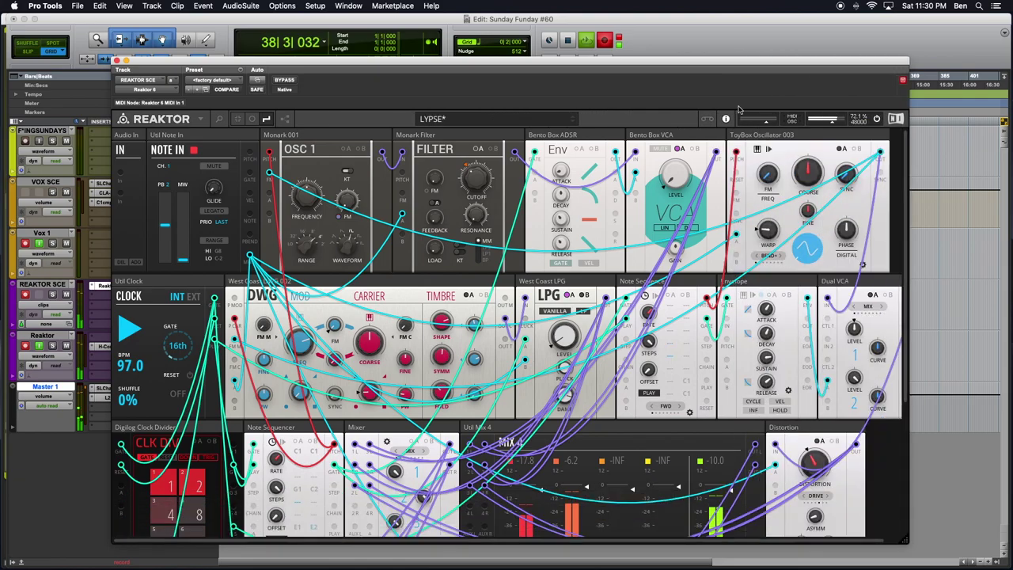
left_click_drag(650, 64, 558, 27)
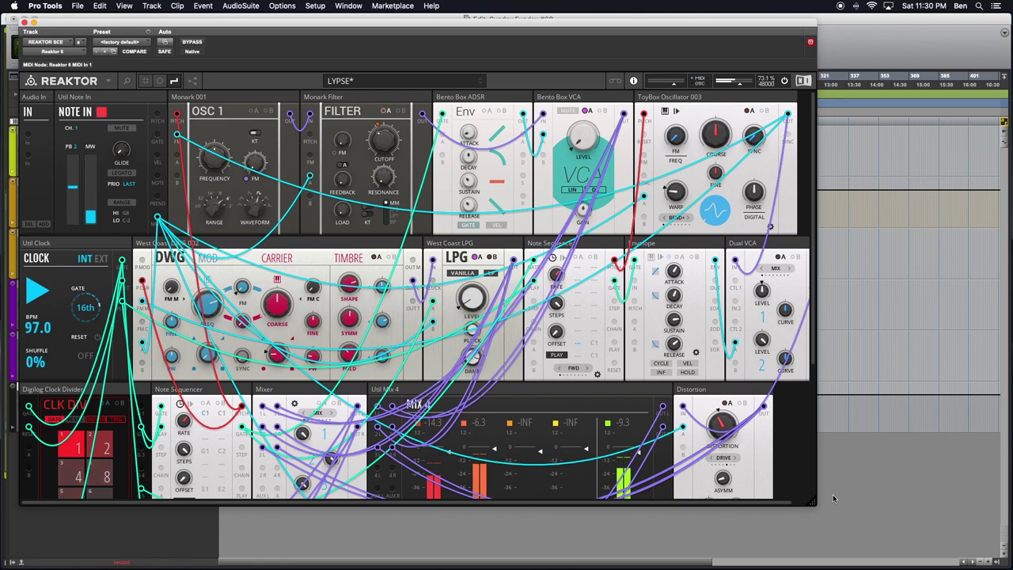
left_click_drag(814, 502, 890, 569)
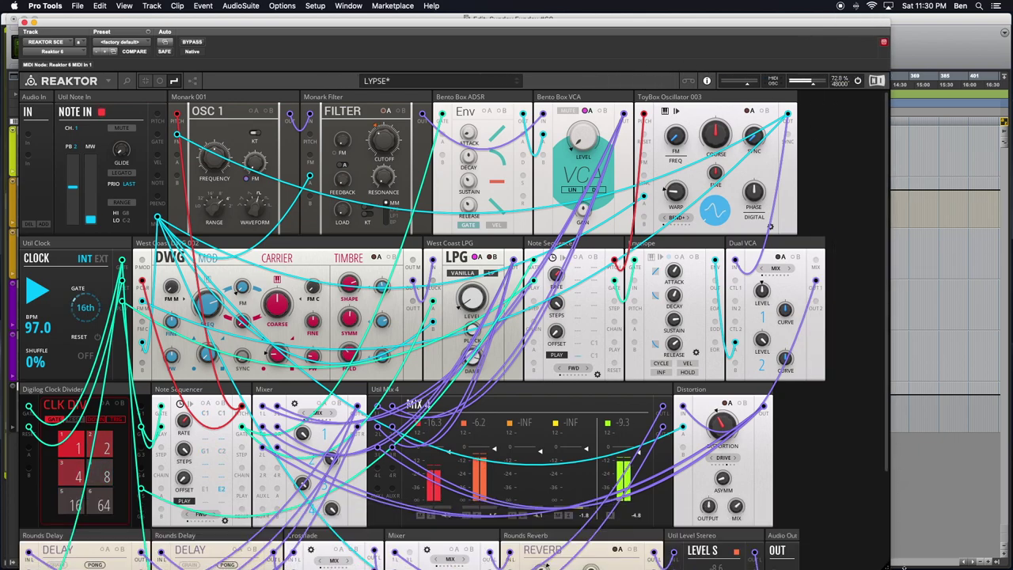
left_click_drag(902, 567, 833, 567)
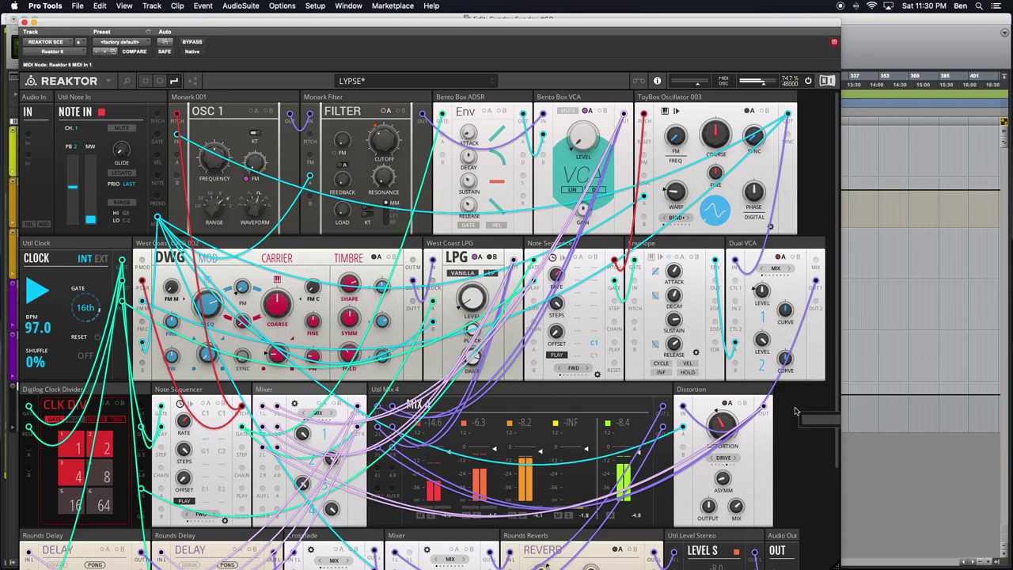
Step: Search the rack's block library for "Free Pack" and examine the available Toy Box Free Pack blocks without adding any
left_click(796, 411)
left_click(795, 411)
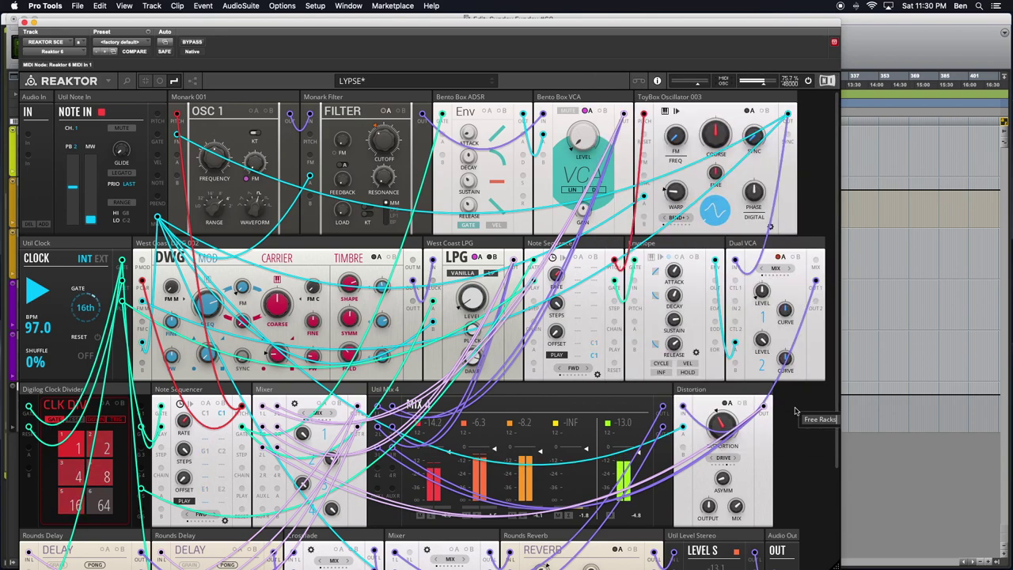
left_click(796, 411)
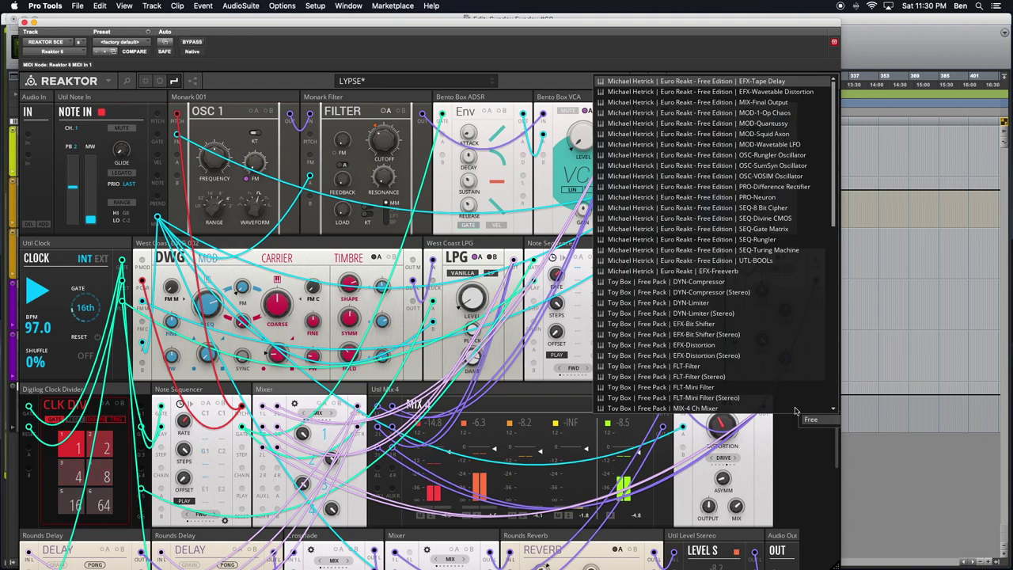
scroll(795, 411, "down", 5)
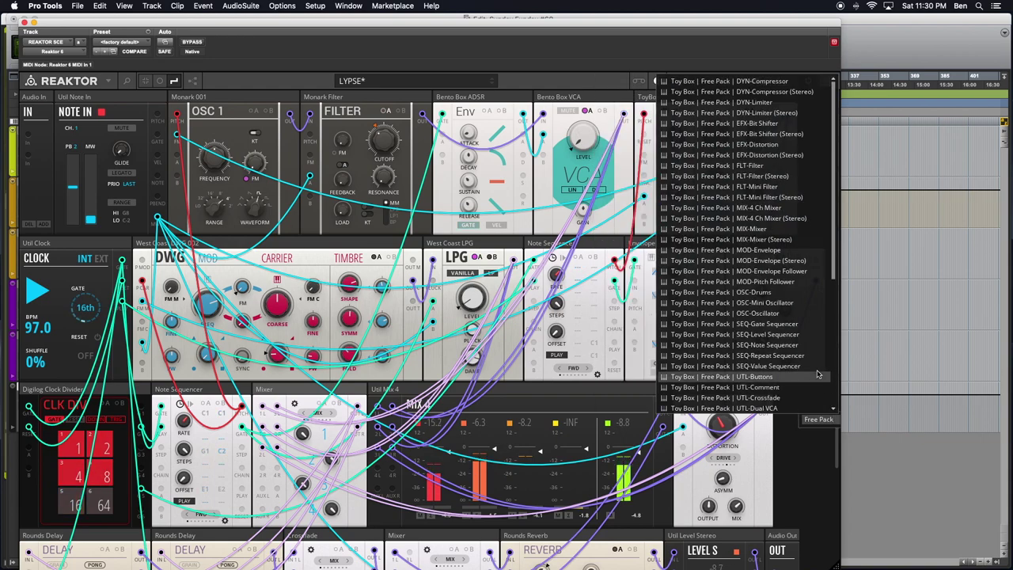
scroll(760, 325, "down", 5)
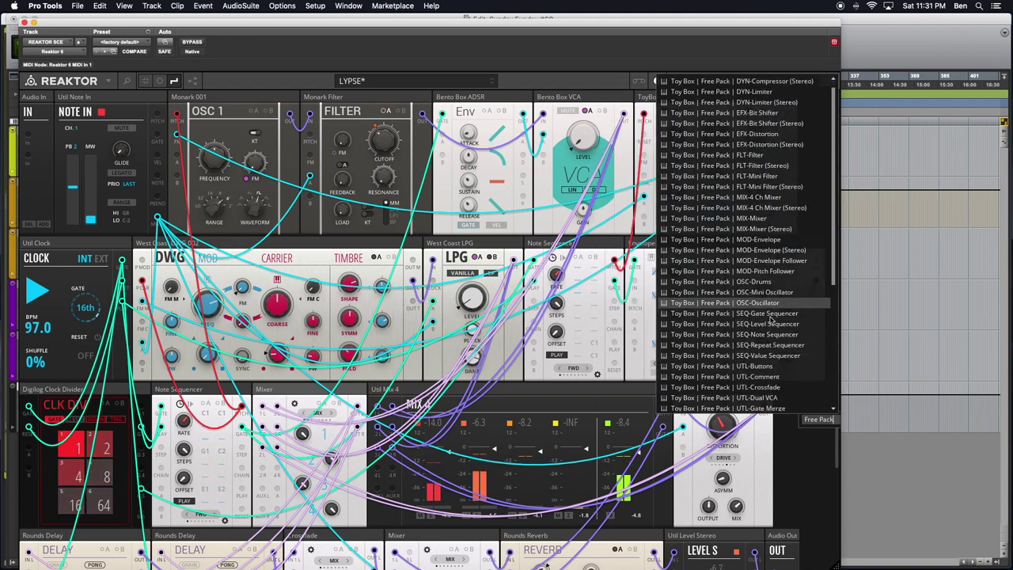
scroll(772, 319, "down", 2)
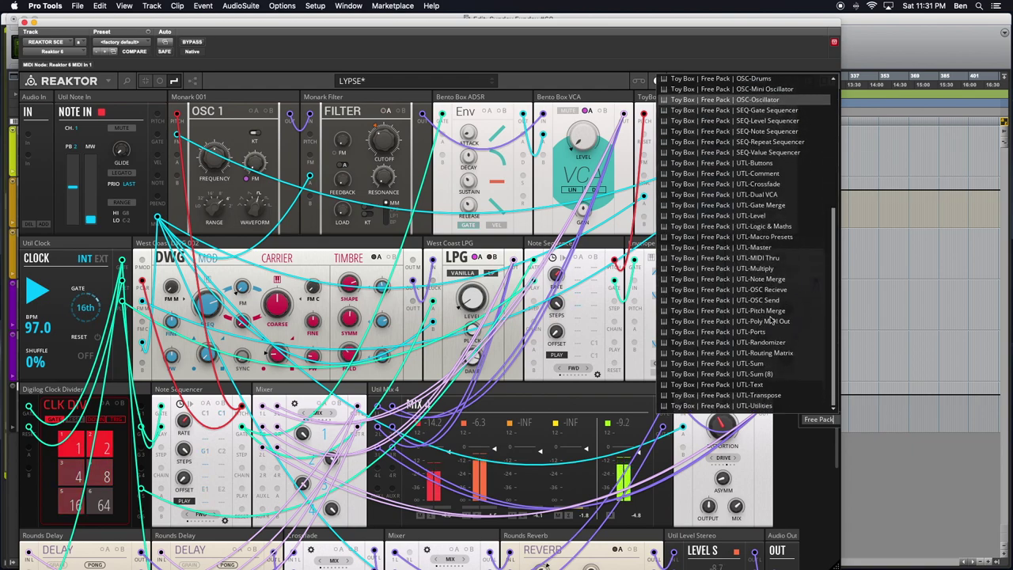
scroll(758, 361, "up", 6)
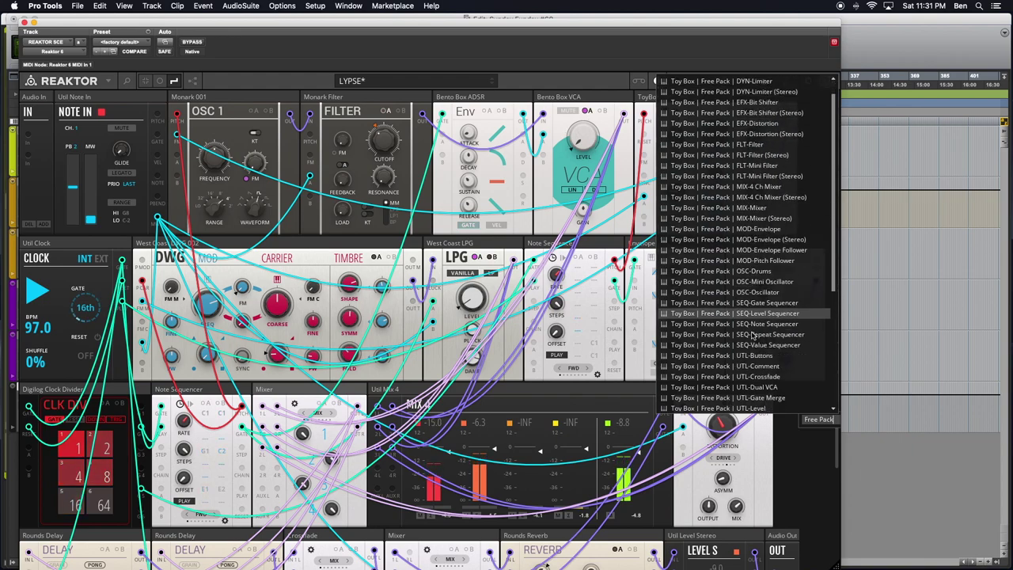
scroll(752, 336, "down", 7)
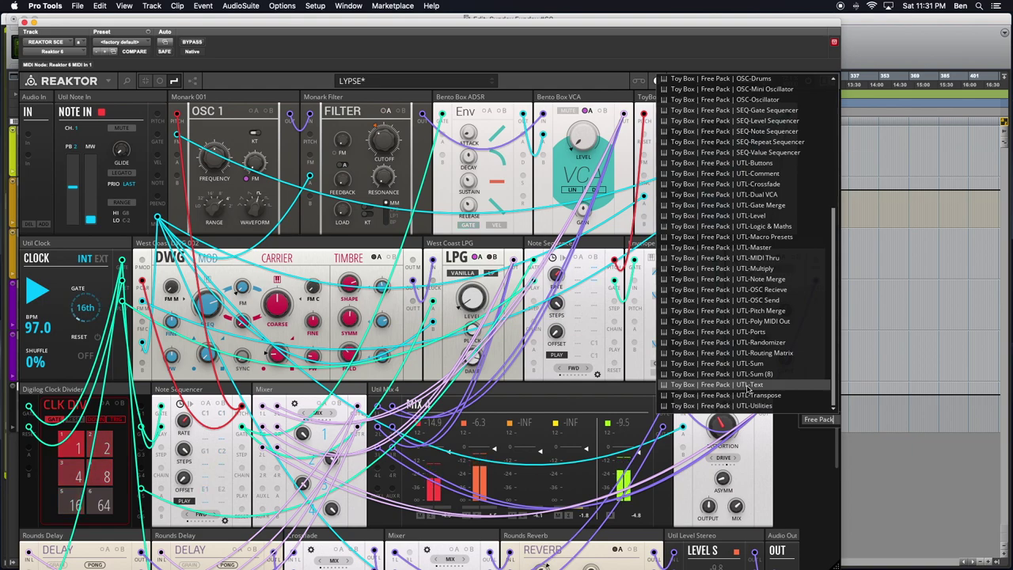
scroll(749, 388, "up", 5)
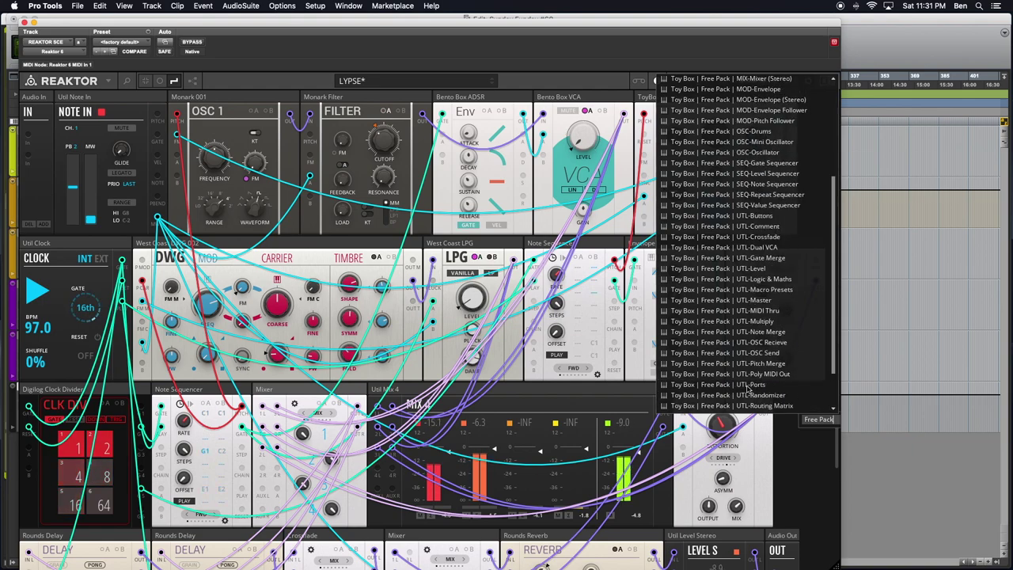
scroll(748, 388, "up", 5)
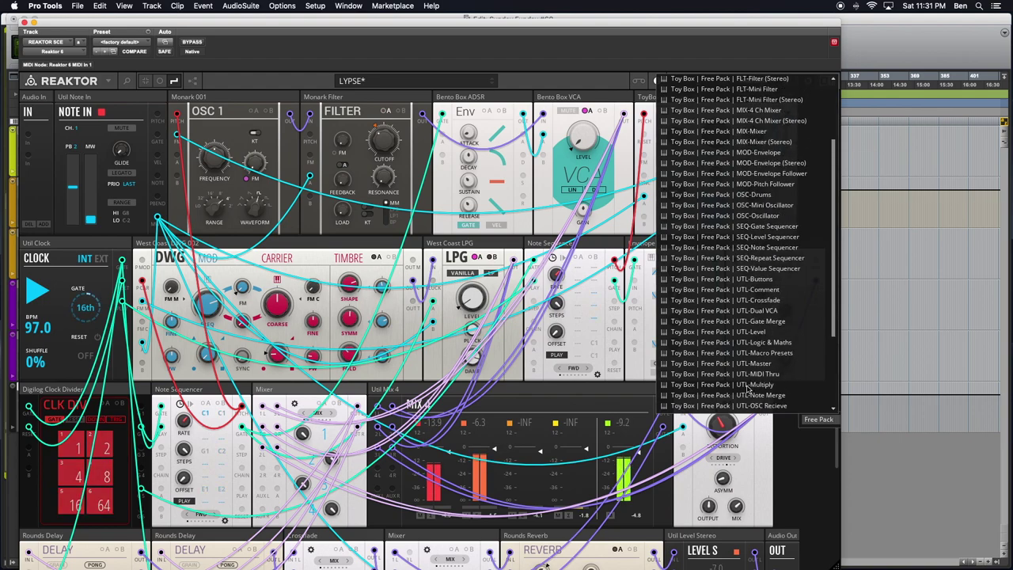
scroll(748, 388, "up", 8)
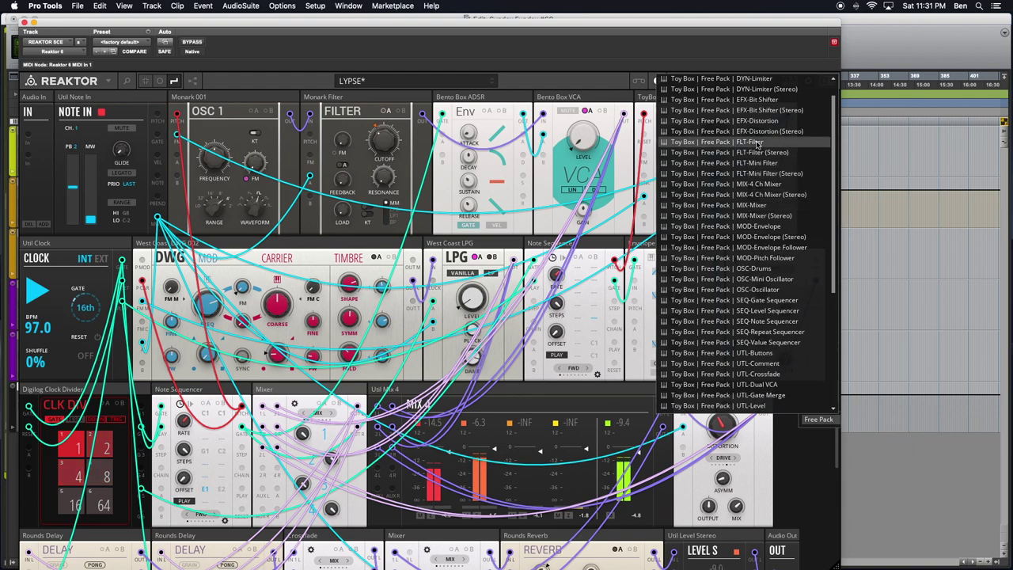
scroll(756, 142, "up", 2)
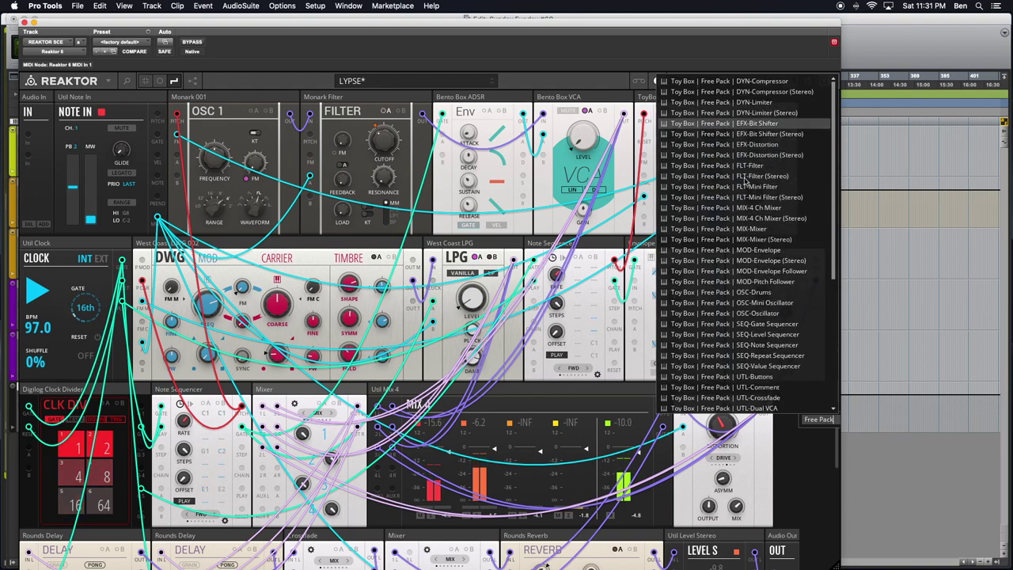
scroll(748, 309, "down", 6)
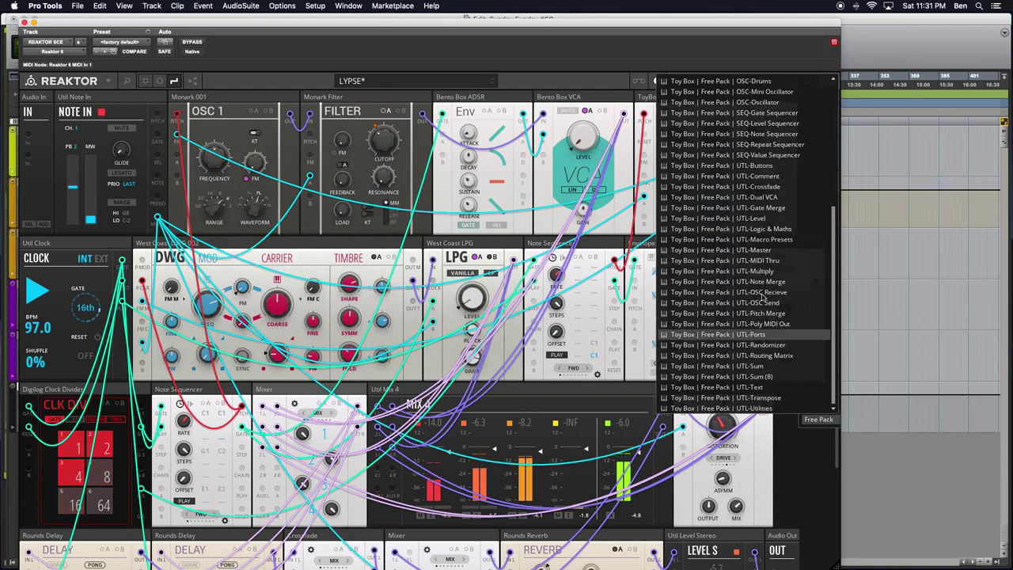
scroll(764, 273, "down", 1)
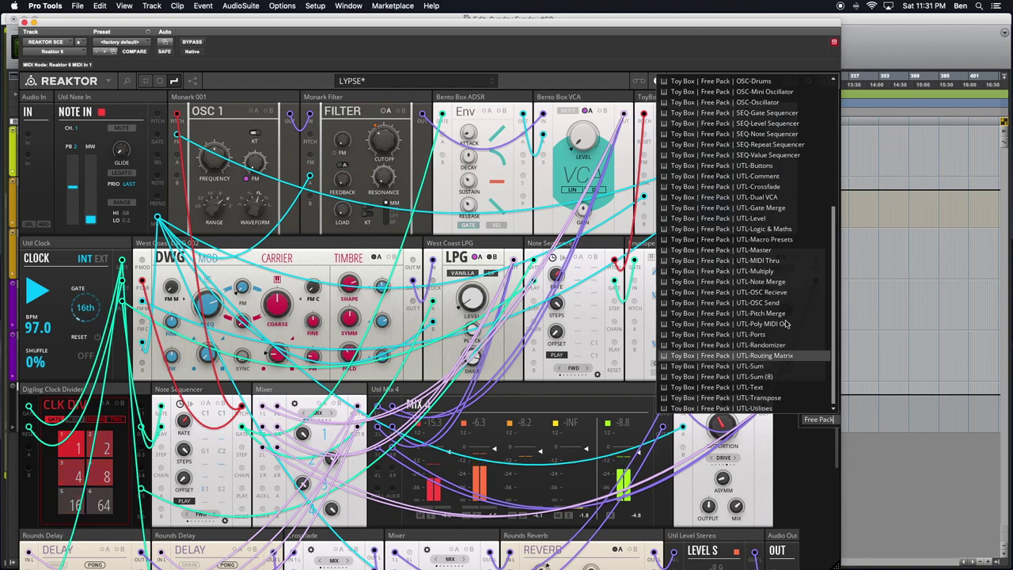
scroll(786, 324, "down", 1)
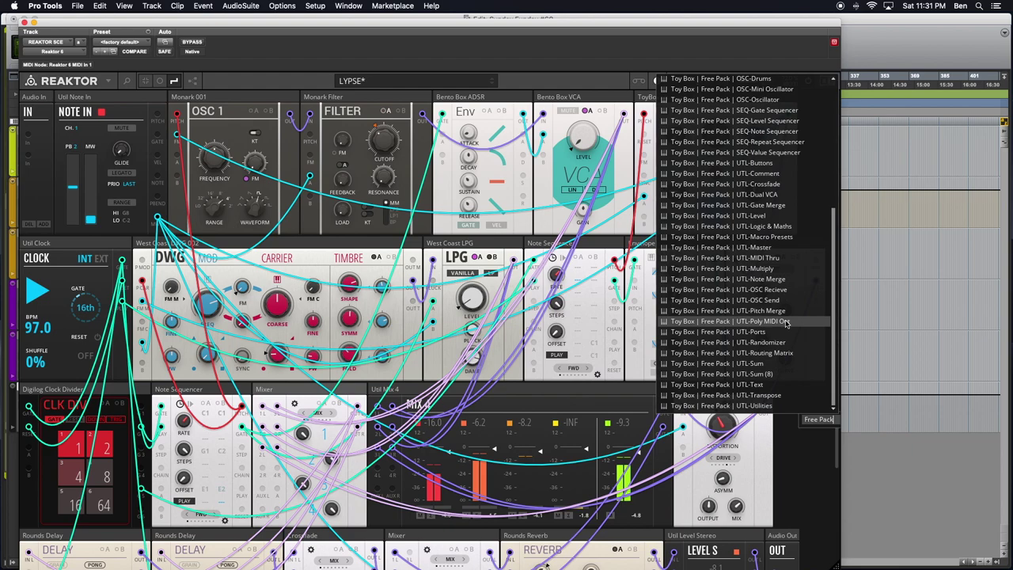
left_click(786, 323)
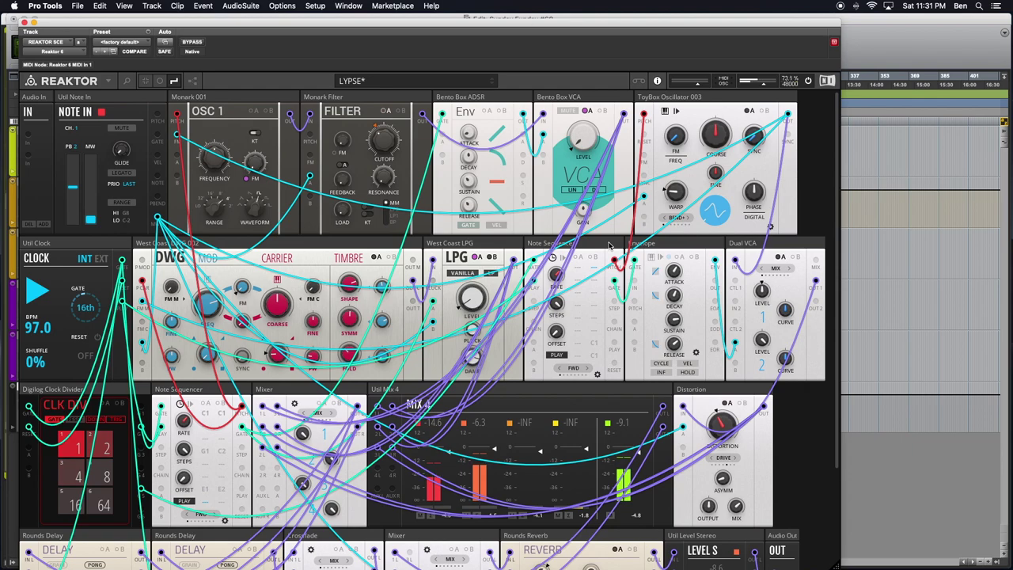
right_click(812, 413)
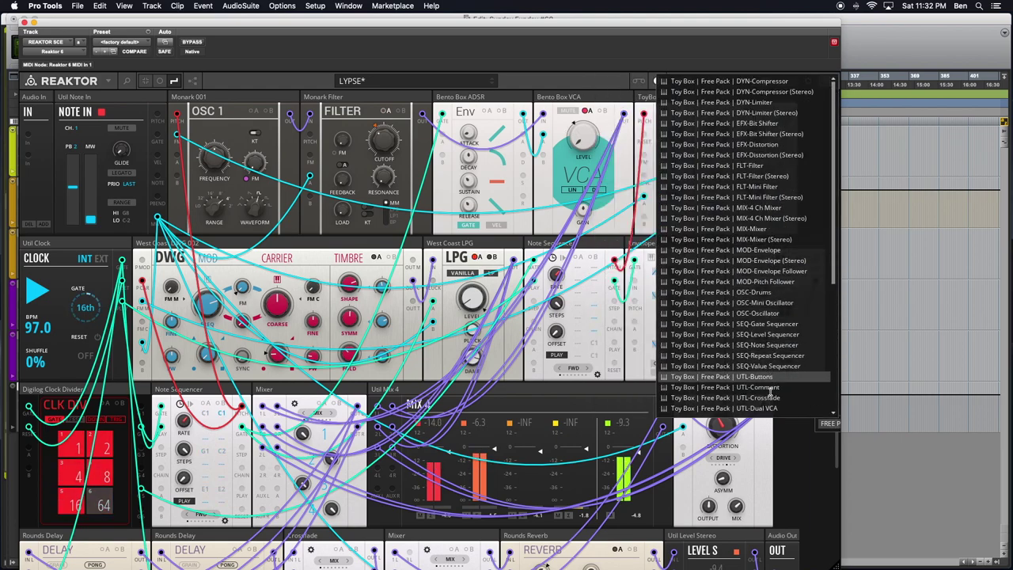
left_click(789, 460)
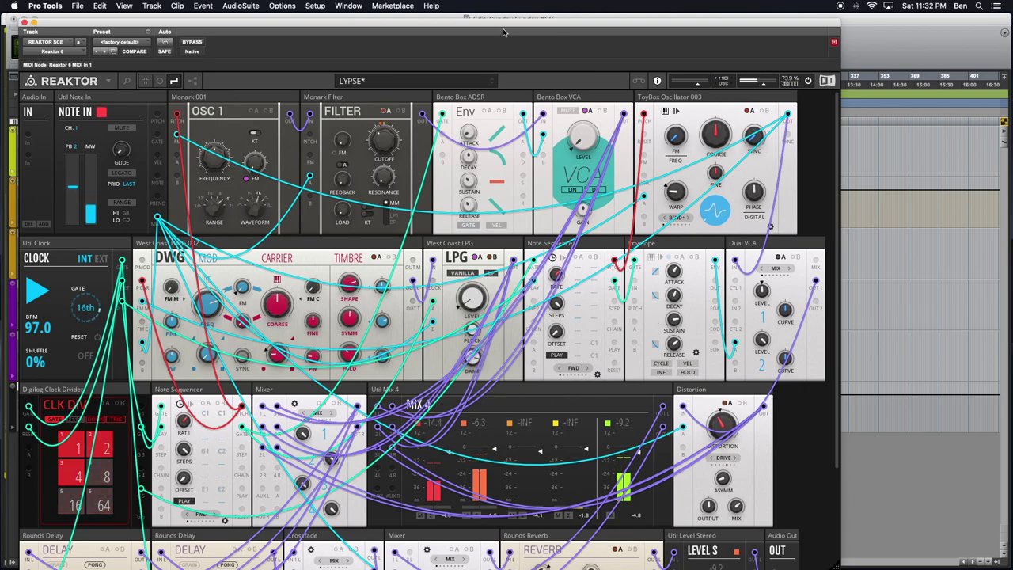
Step: Move the plug-in window off the Pro Tools track names, keeping the rack's full width on screen
left_click_drag(509, 30, 550, 28)
scroll(586, 249, "down", 5)
scroll(585, 247, "up", 2)
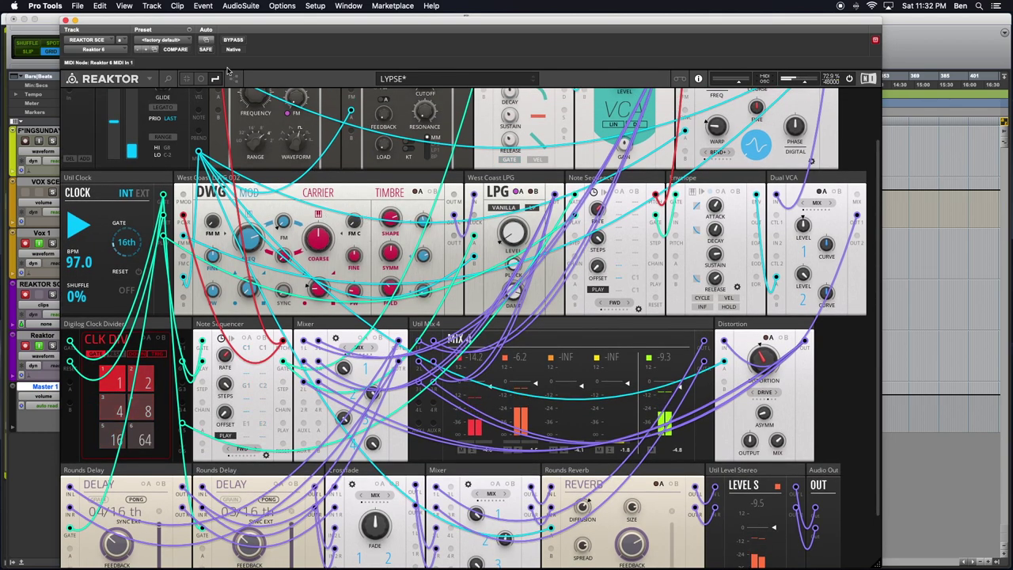
left_click_drag(198, 21, 247, 13)
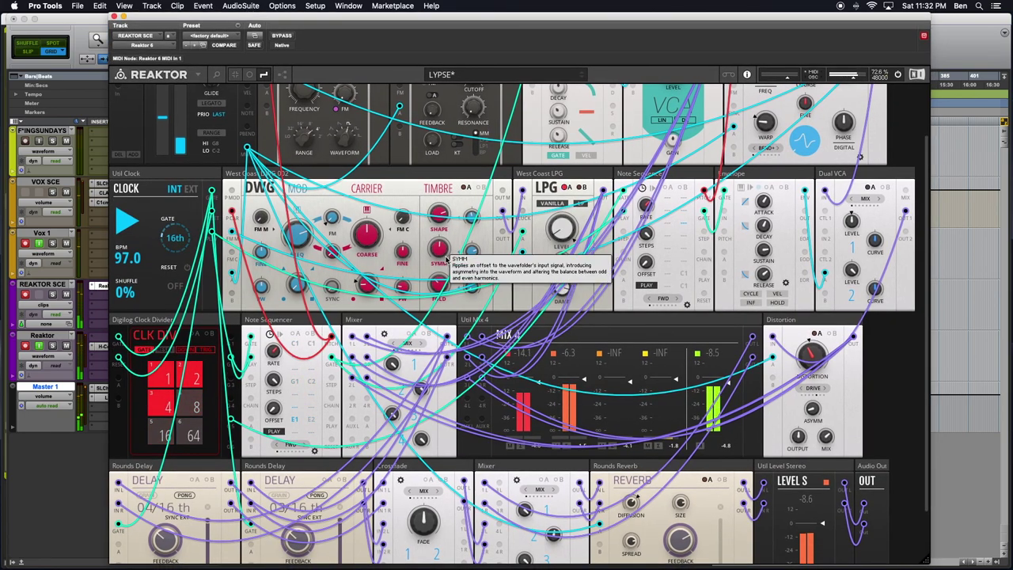
left_click_drag(448, 259, 439, 293)
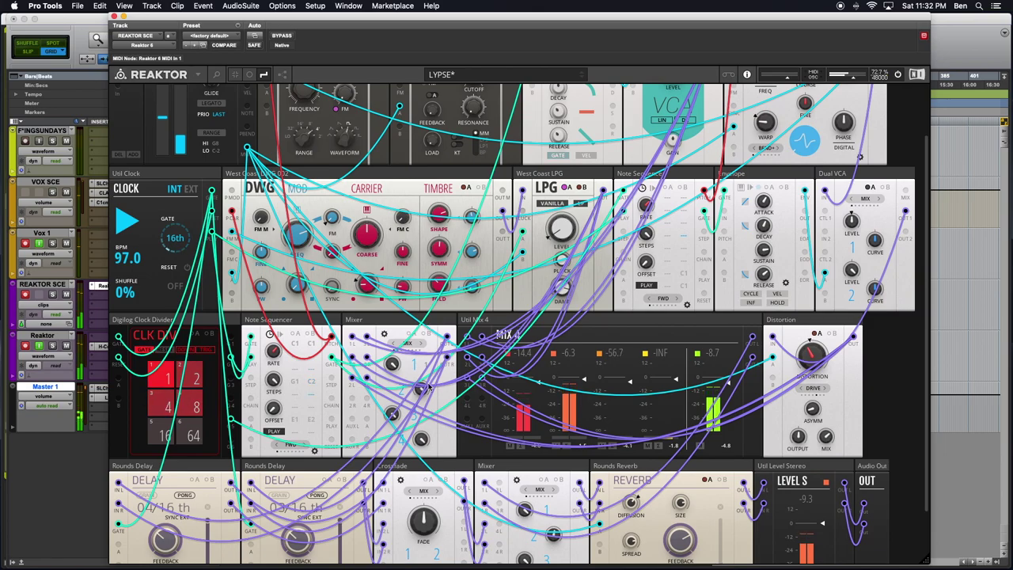
scroll(429, 386, "down", 3)
scroll(428, 386, "up", 5)
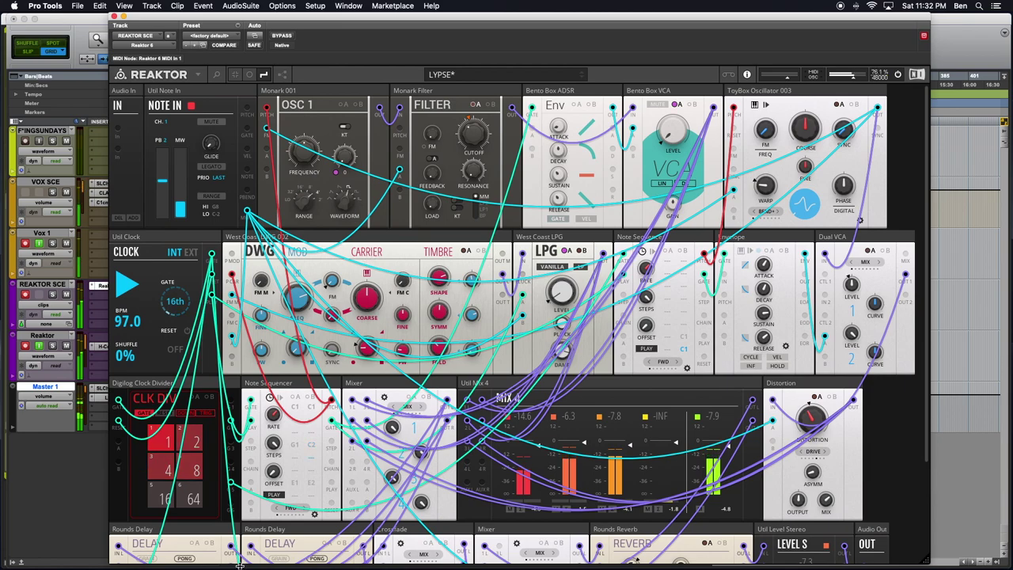
Step: Search the computer for "Patch Cable" and open the REAKTOR PATCH CABLE text document
mouse_move(3, 76)
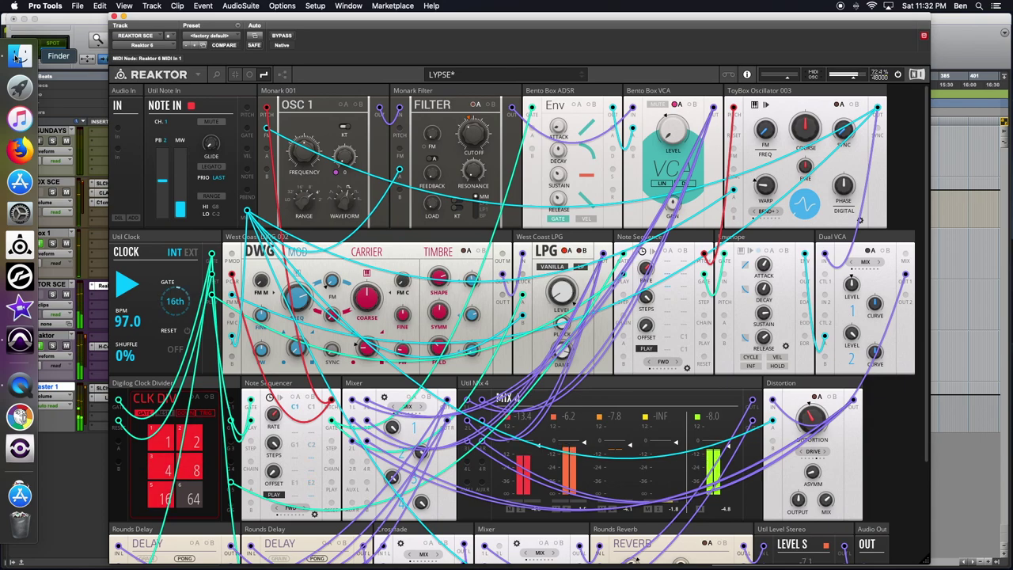
key("super+space")
type("Reakt")
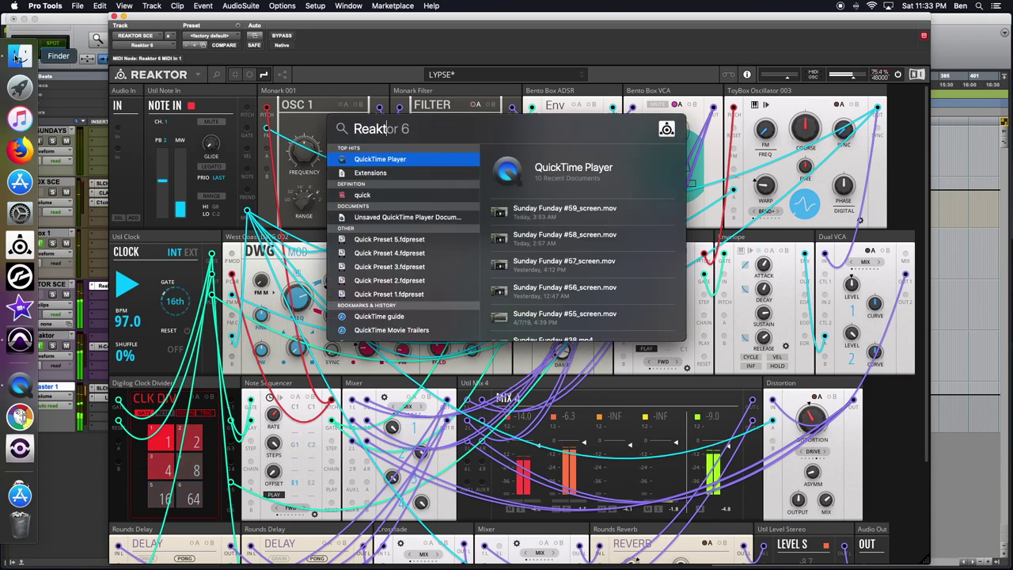
type("or Blocks")
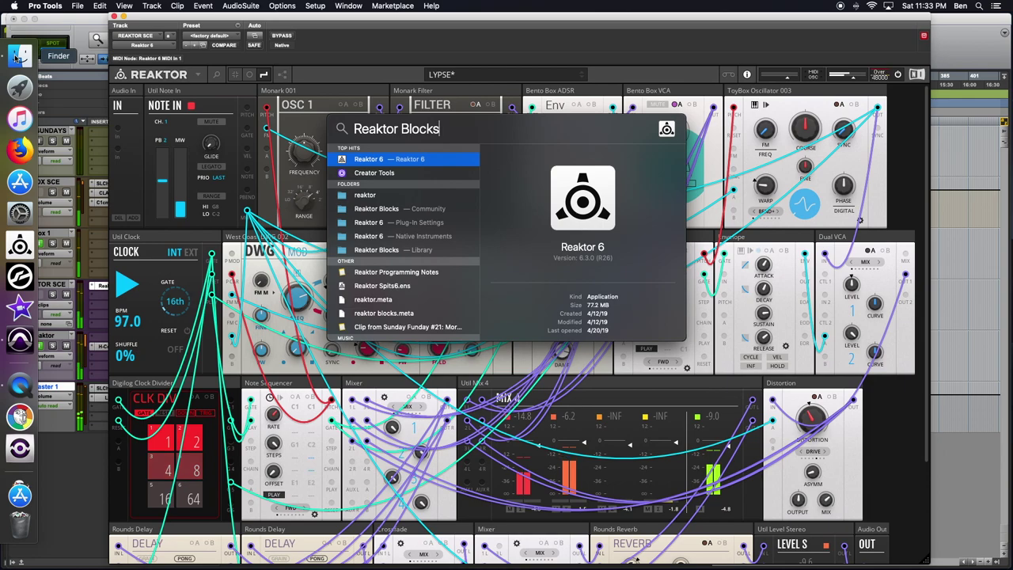
type(" Patch")
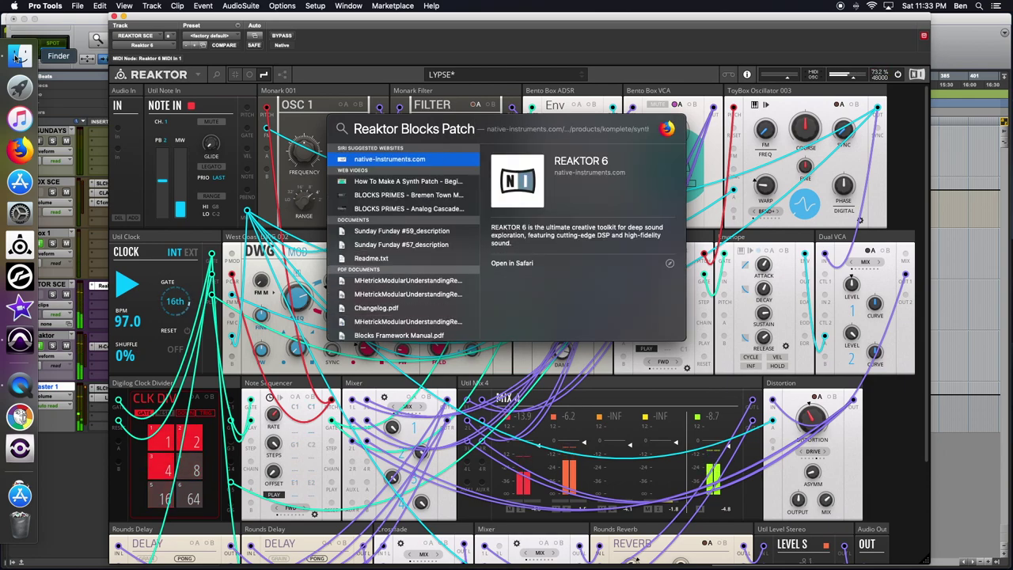
key("super+a")
type("Pa")
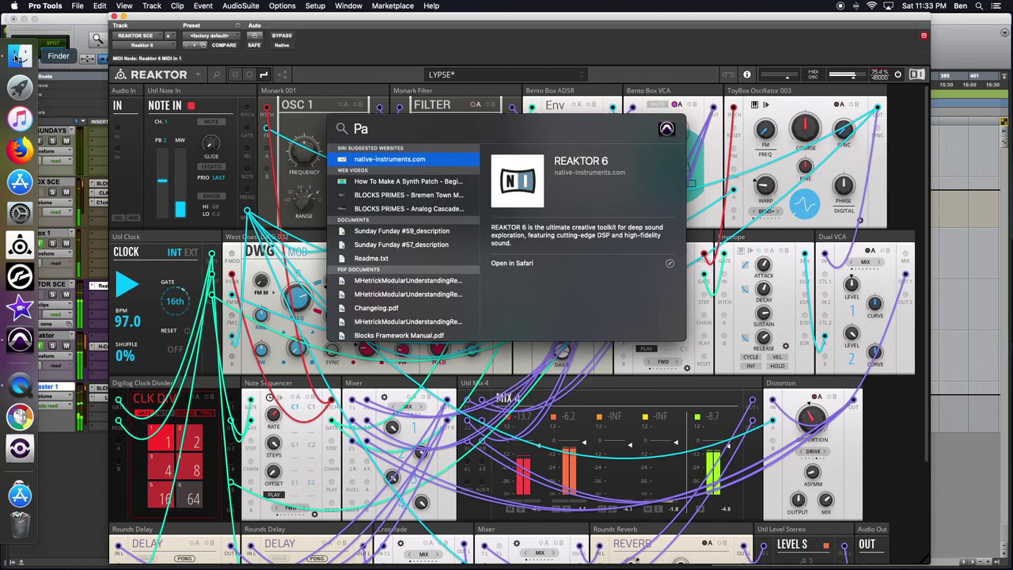
type("tch Cable")
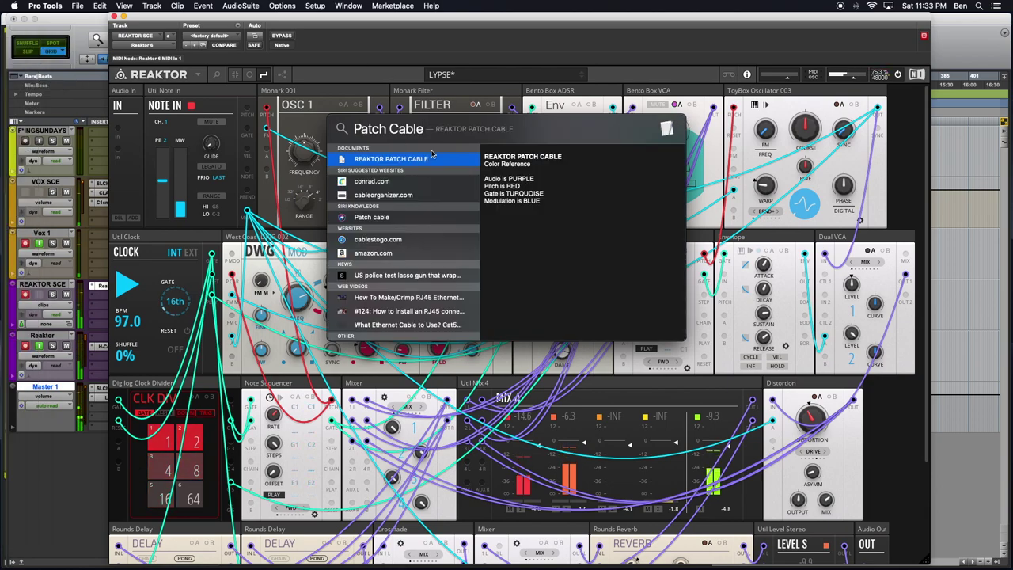
key("Escape")
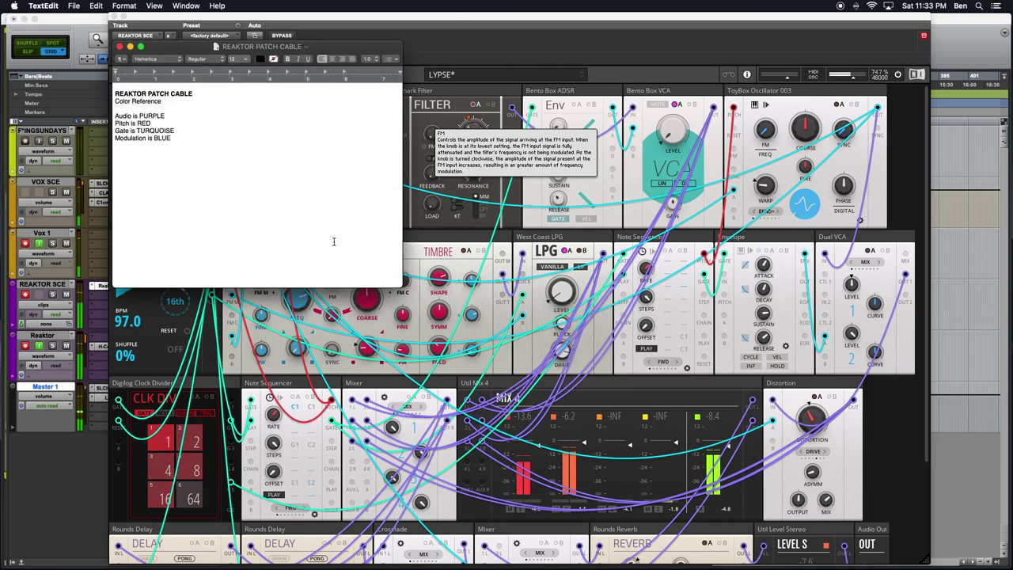
Step: Right-align all text of the note and move its window so the text sits just beside the plug-in window
left_click_drag(320, 49, 379, 61)
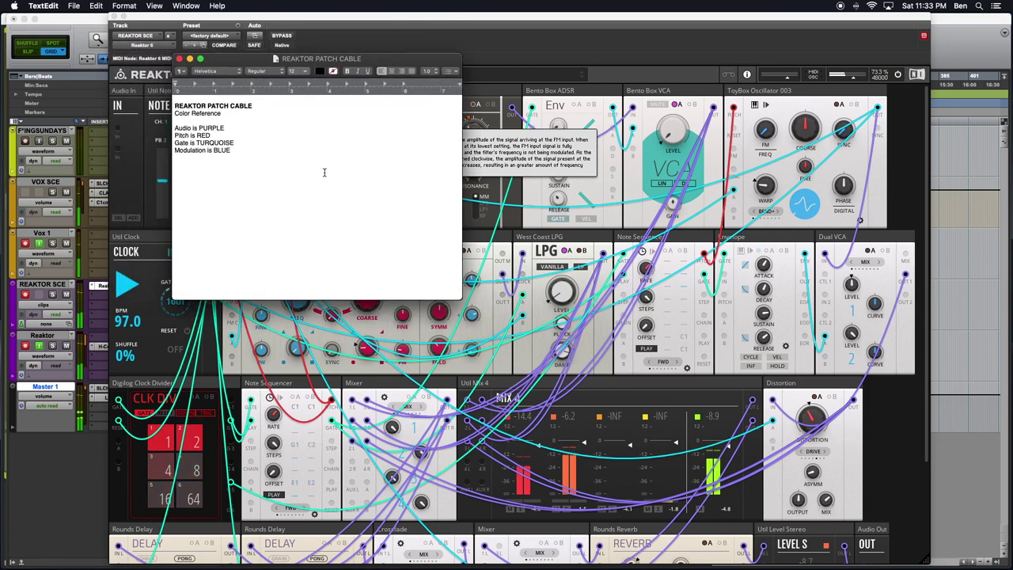
key("super+a")
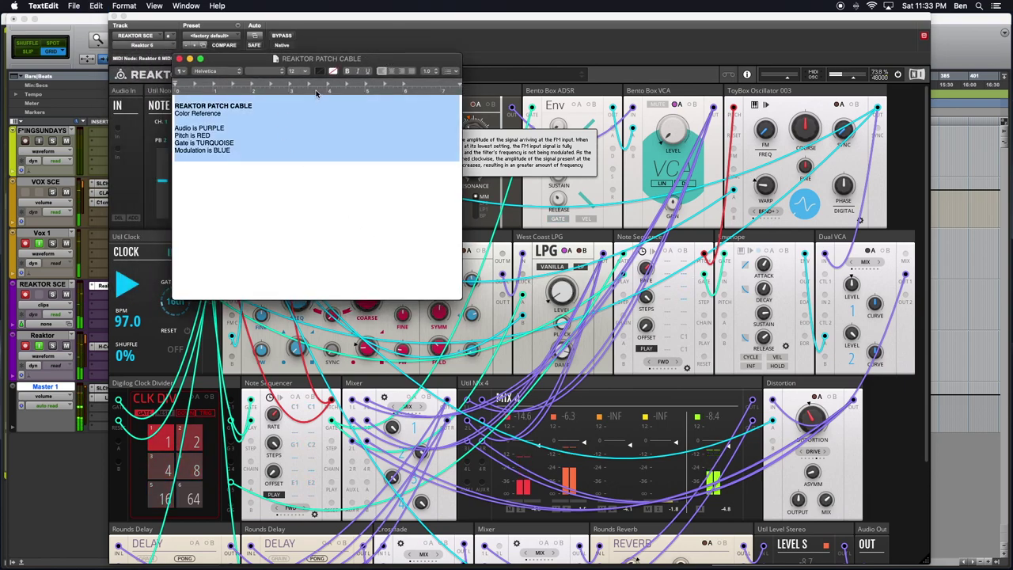
left_click(401, 71)
left_click(364, 166)
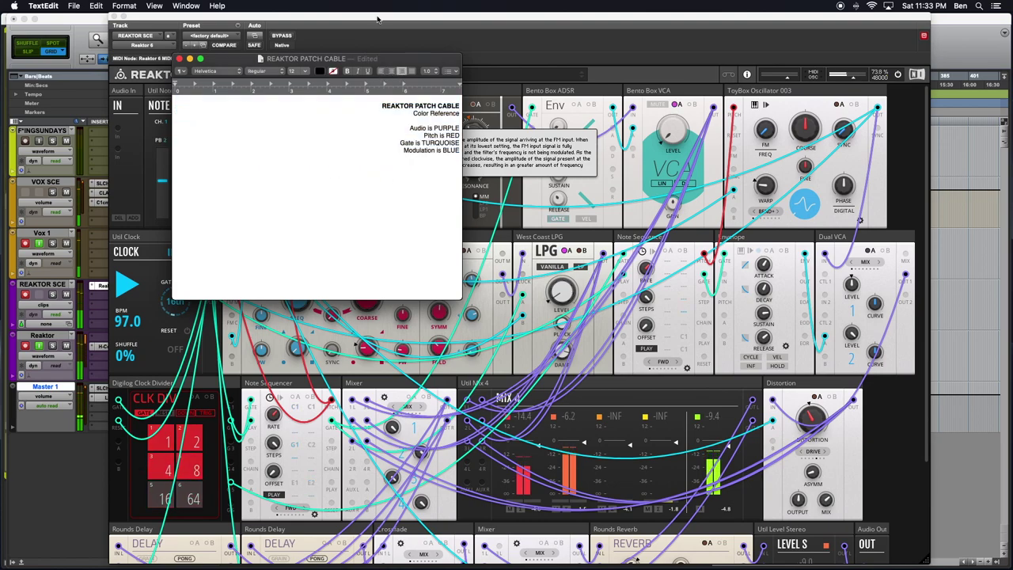
left_click(424, 135)
left_click_drag(397, 61, 943, 57)
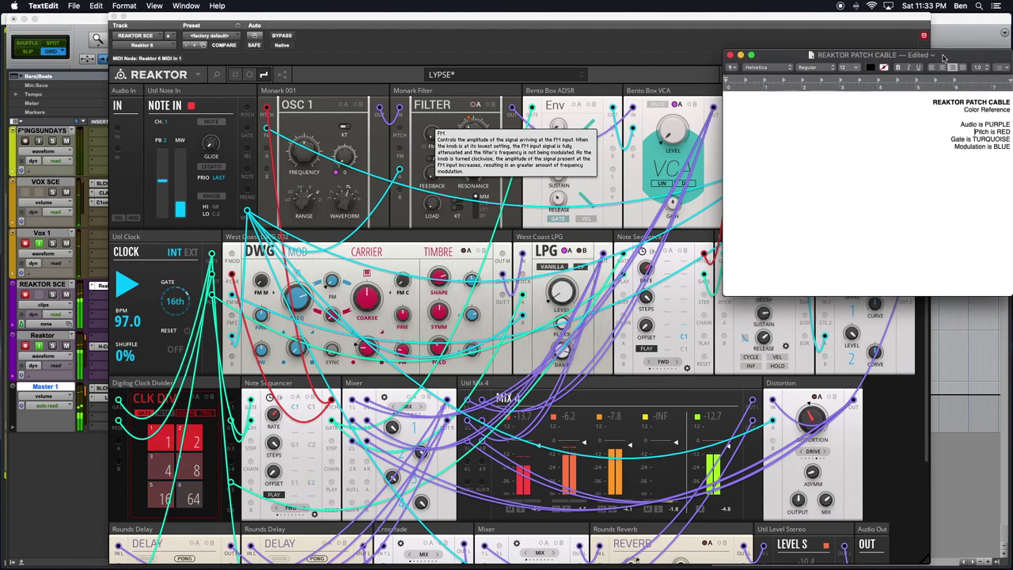
Step: Rename the text document as REAKTOR PATCH CABLE COLOR
left_click(869, 55)
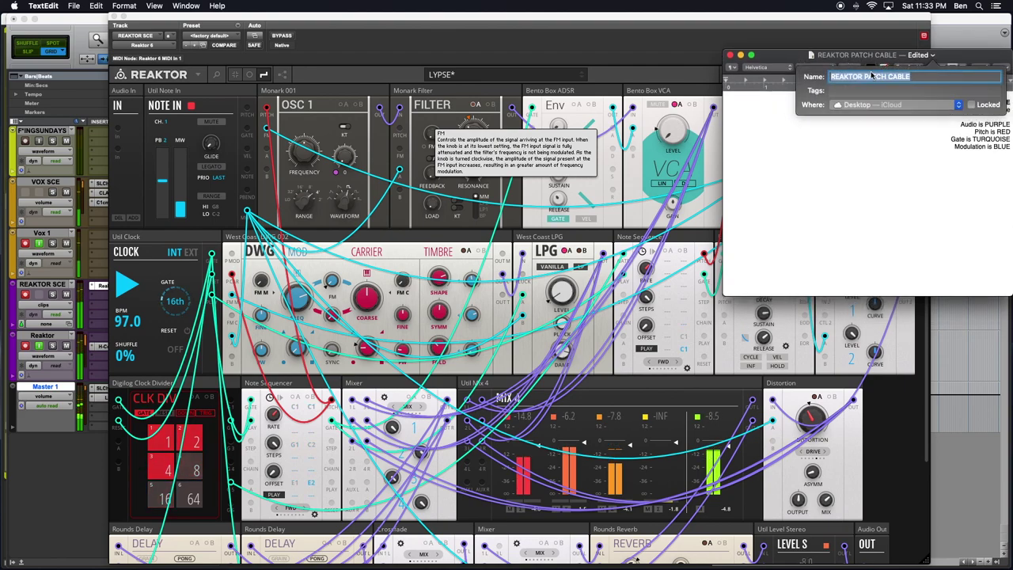
left_click(916, 76)
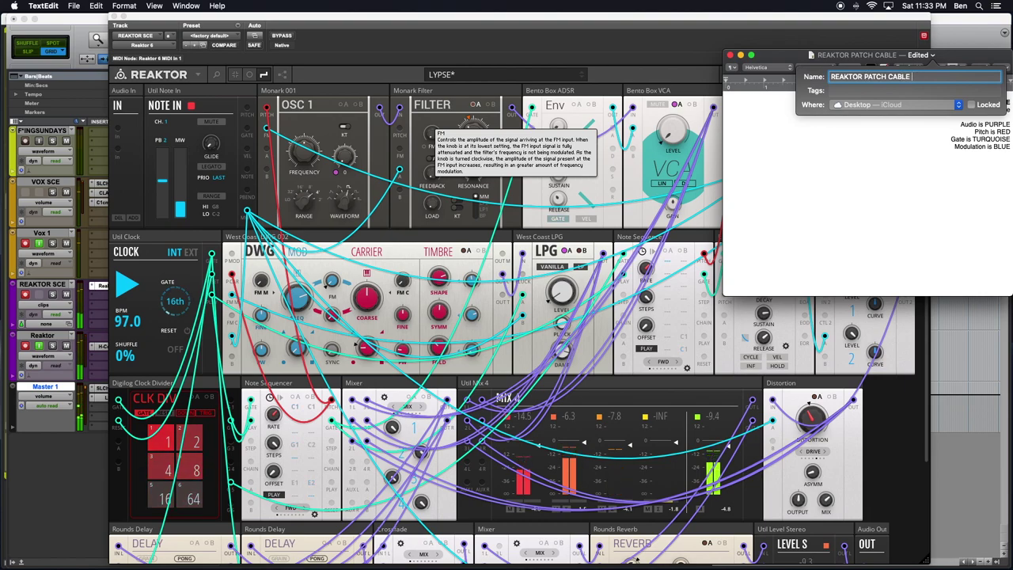
key("BackSpace")
type("OLOU")
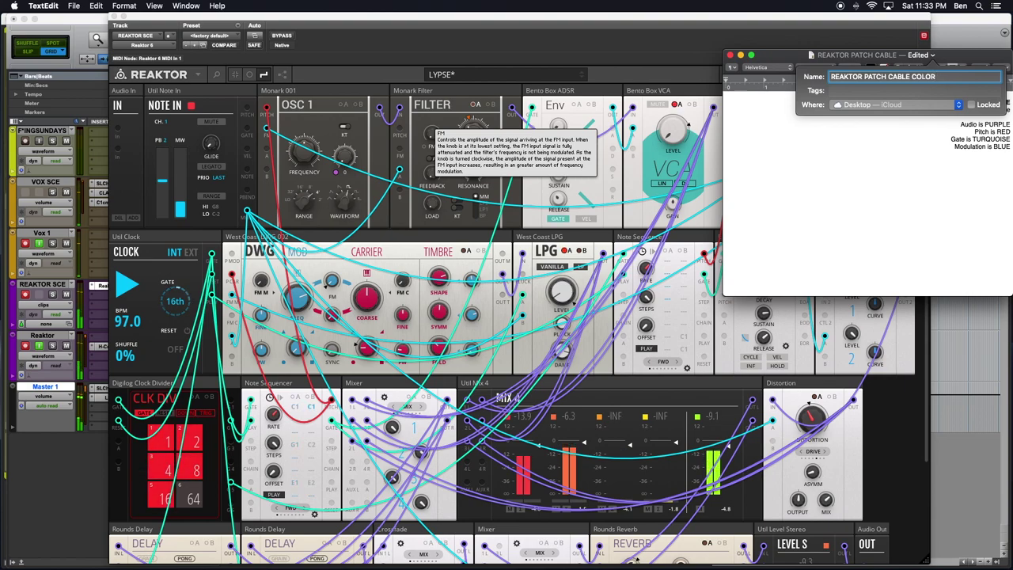
key("Return")
Step: Extend the note's bold heading with the word COLOR so it reads REAKTOR PATCH CABLE COLOR
left_click(995, 102)
key("super+Right")
type("COLO")
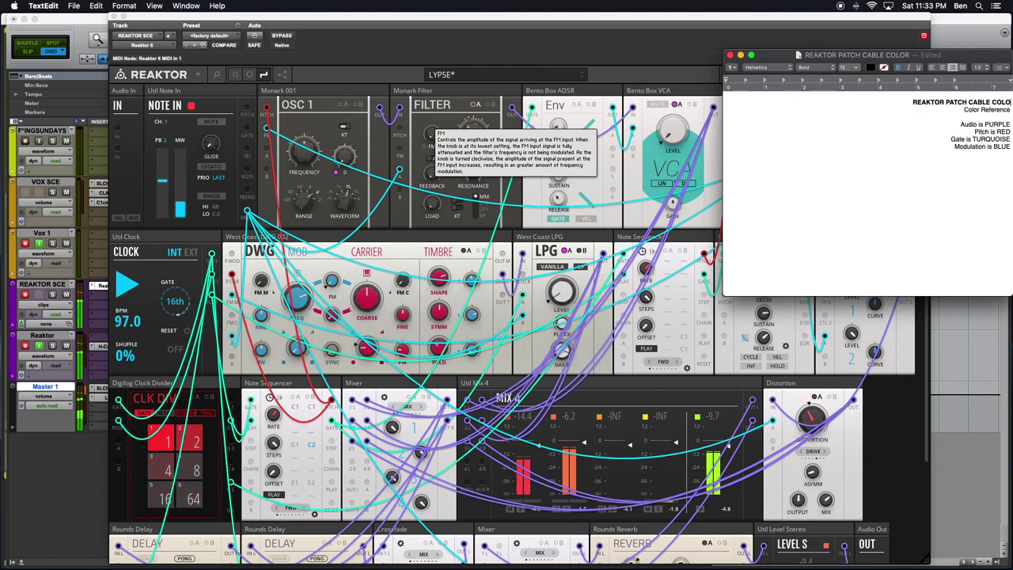
type("R")
key("super+b")
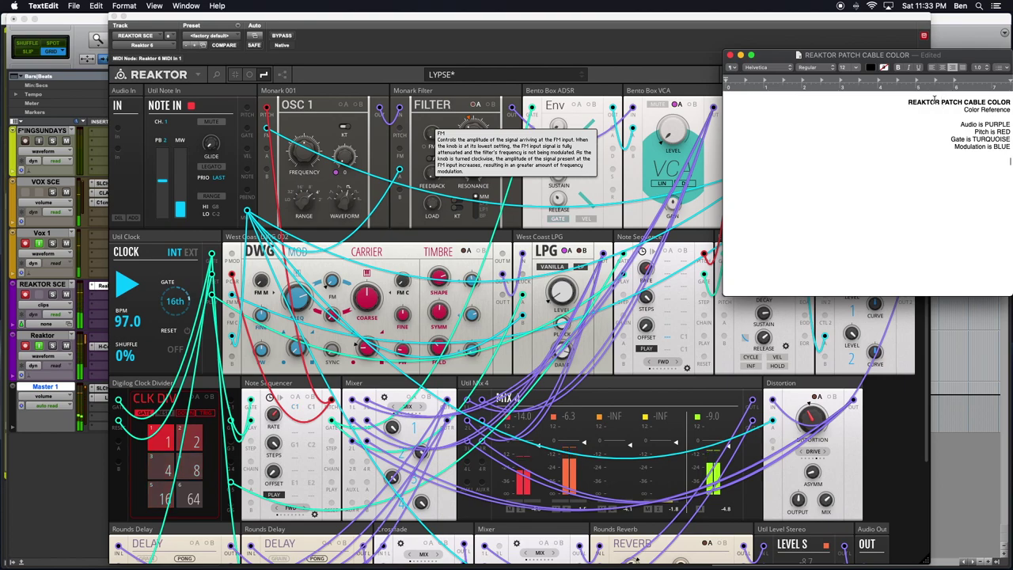
Step: Italicize the word REAKTOR in the heading and place it on its own line above PATCH CABLE COLOR
double_click(928, 101)
key("super+i")
key("super+x")
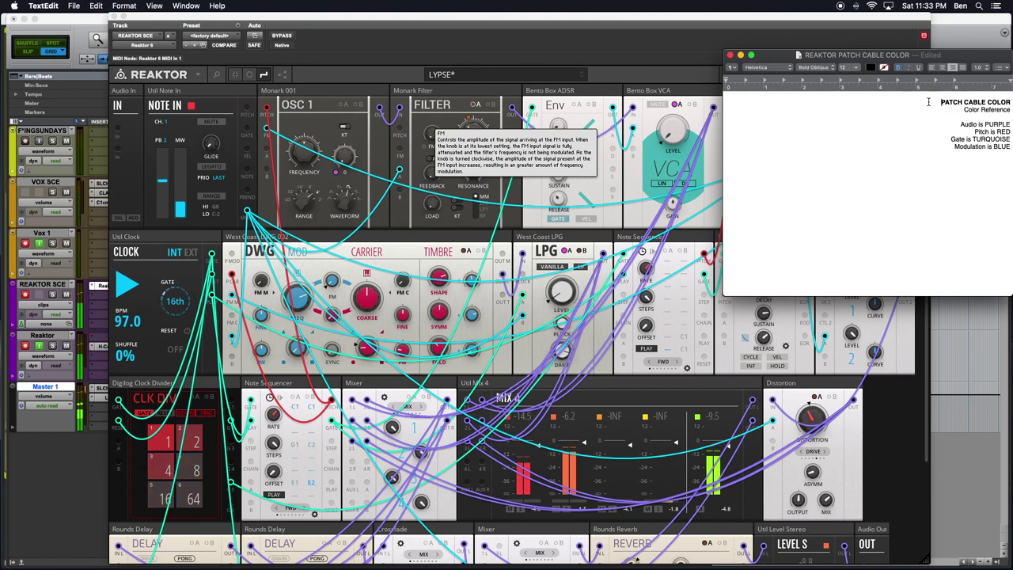
key("super+v")
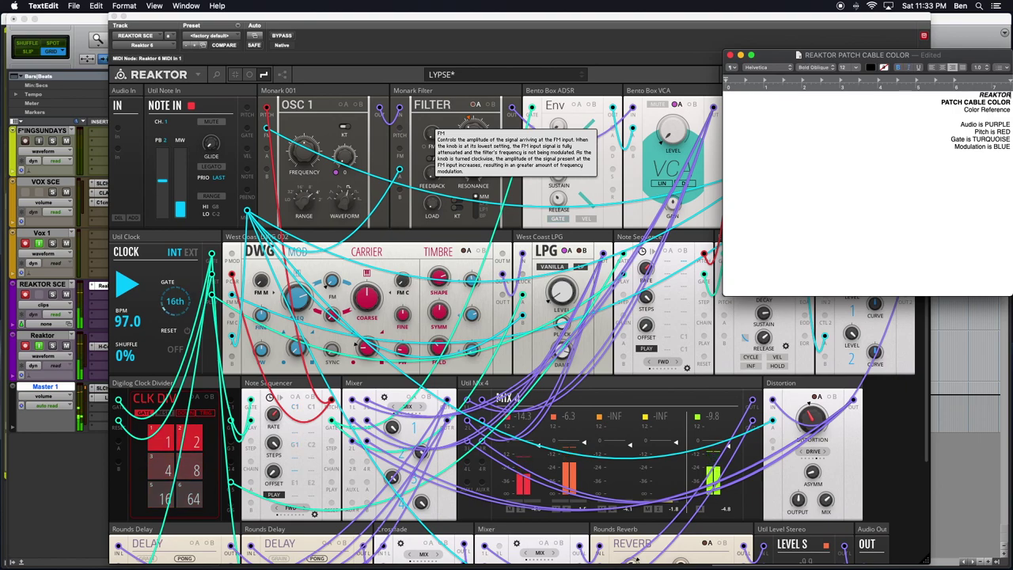
key("super+z")
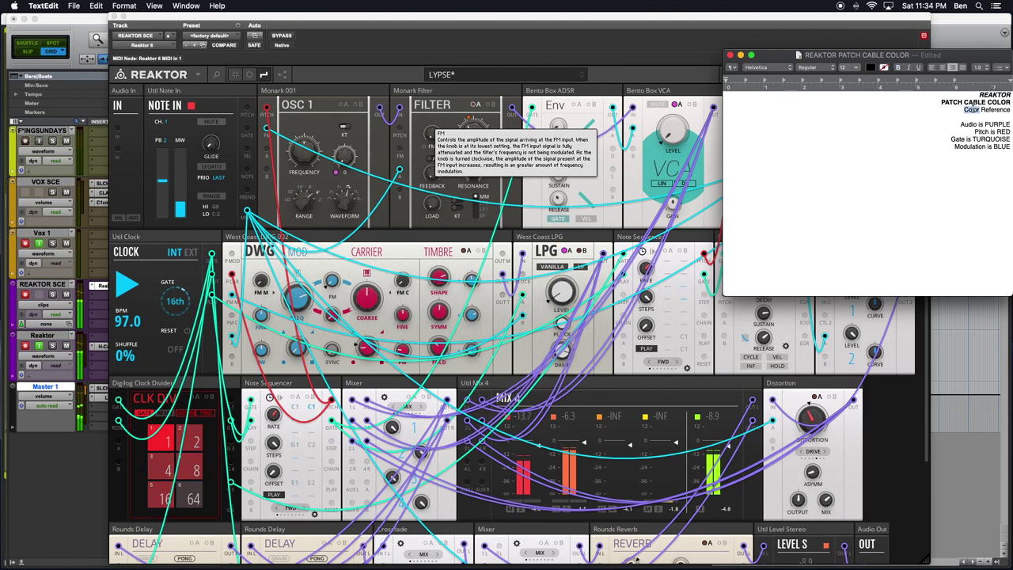
Step: Delete the "Color Reference" line below the heading and save the document
key("BackSpace")
key("BackSpace")
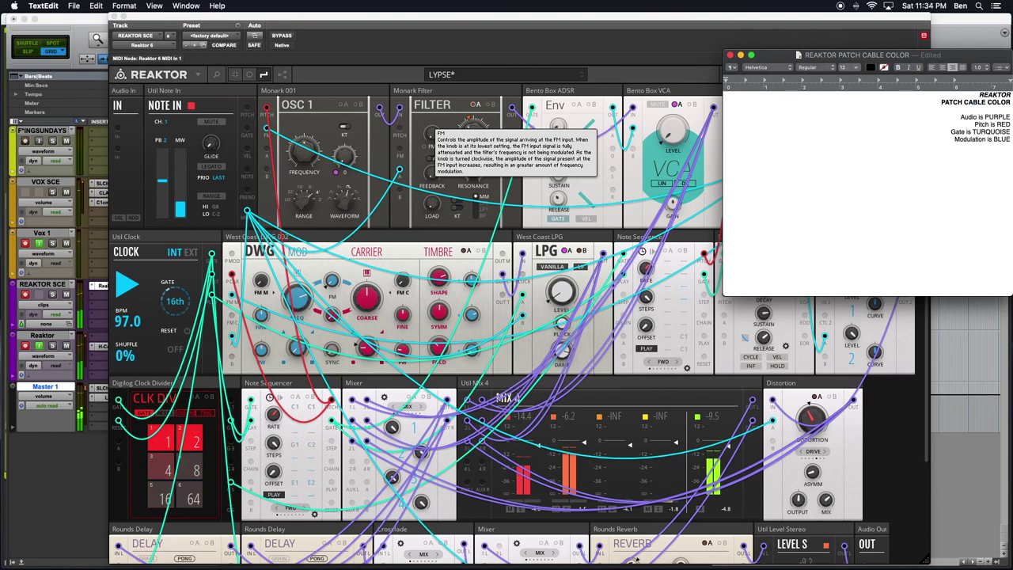
key("super+s")
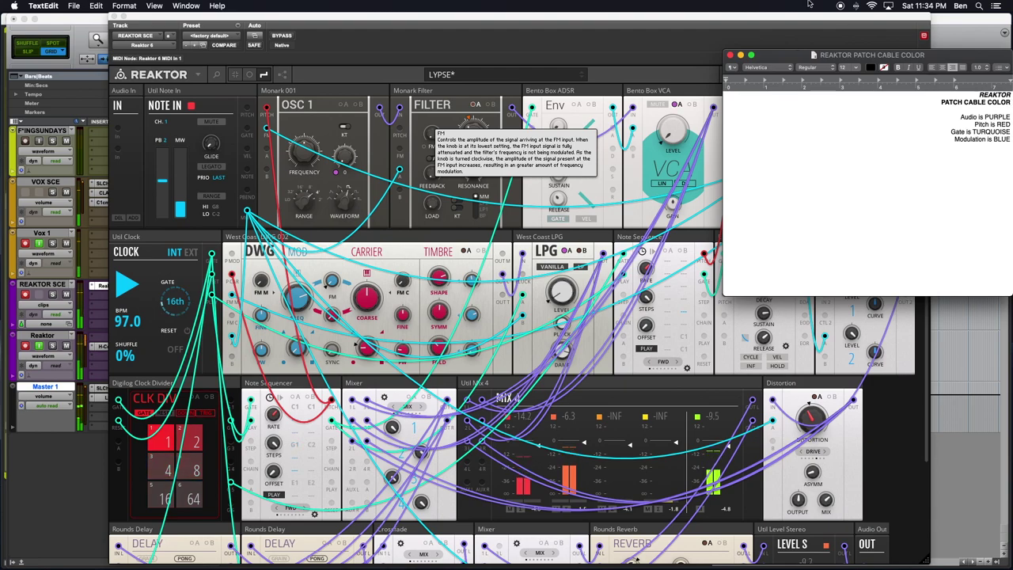
Step: Bring the Reaktor plug-in window to the front while keeping the cable color note readable beside it
left_click(781, 41)
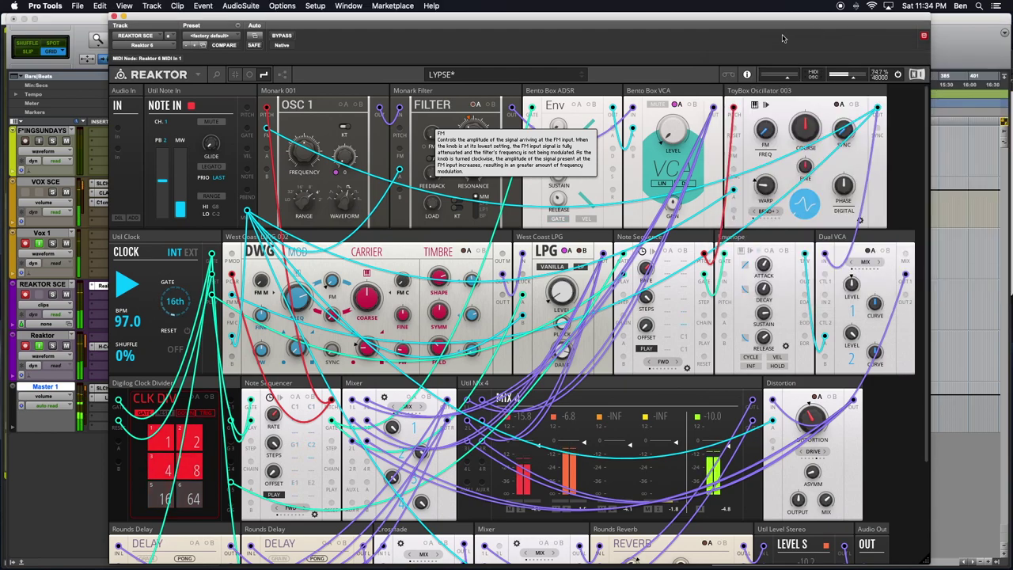
key("super+Tab")
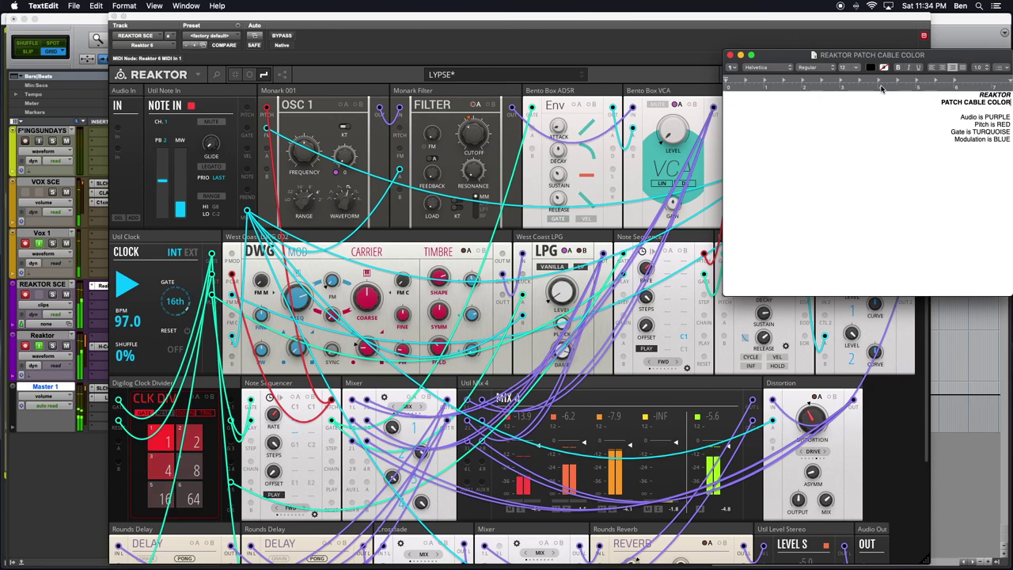
left_click(988, 22)
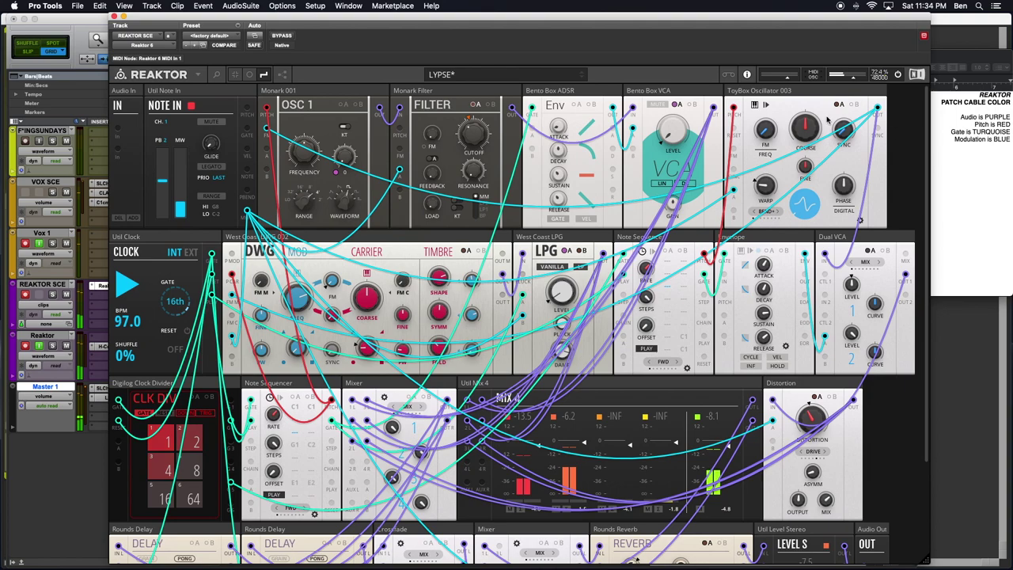
Step: Examine the rack's cabling down to the delay and reverb blocks and read the lower Note Sequencer's description
mouse_move(759, 85)
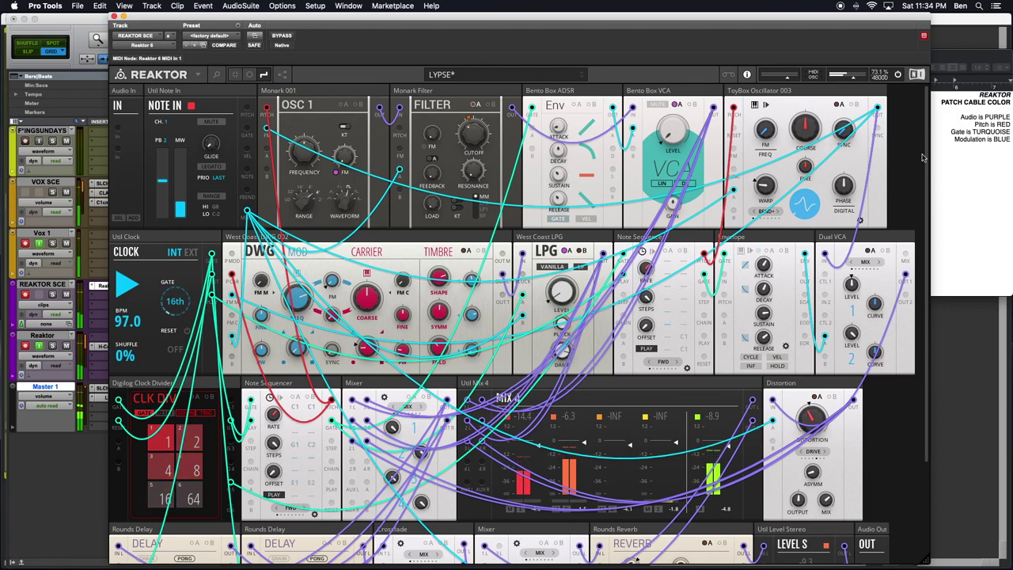
scroll(425, 305, "down", 2)
scroll(425, 305, "down", 2)
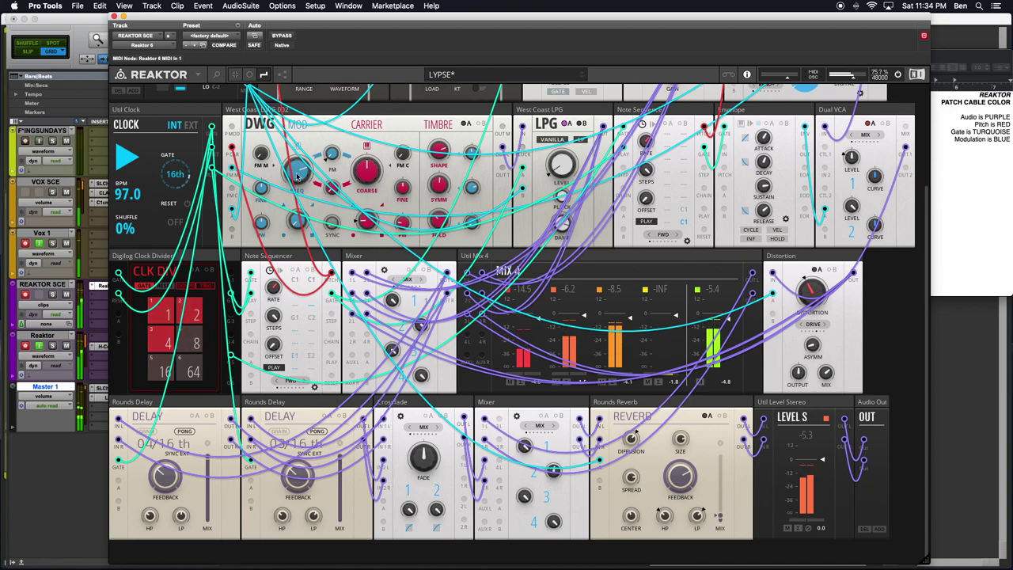
scroll(375, 239, "up", 3)
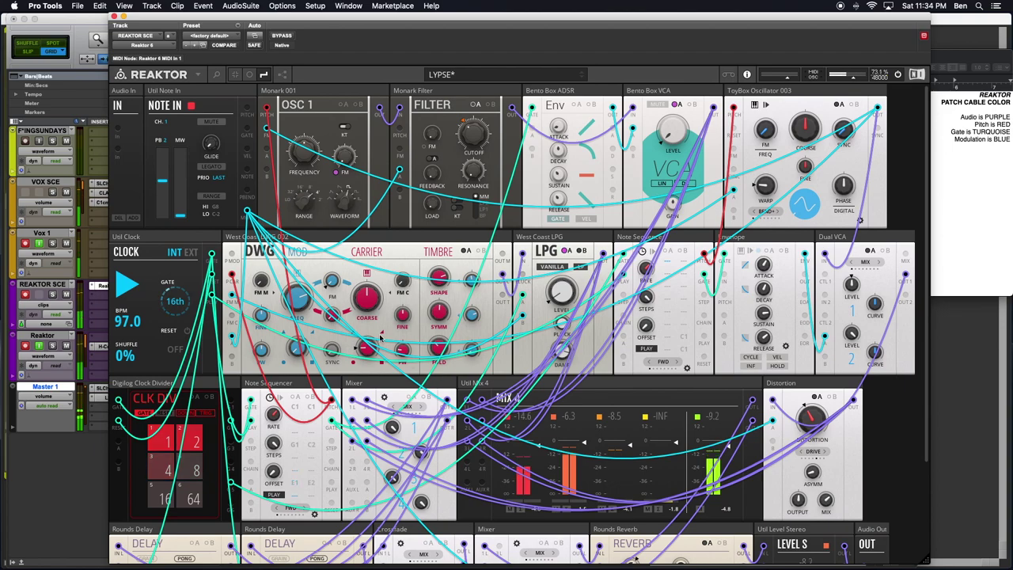
scroll(381, 338, "down", 1)
scroll(380, 338, "down", 2)
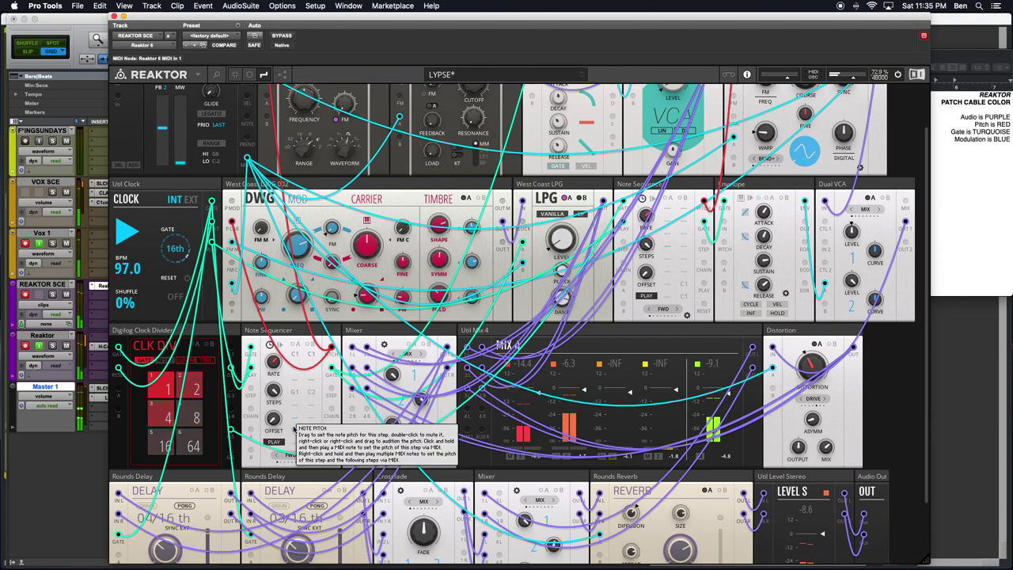
mouse_move(294, 336)
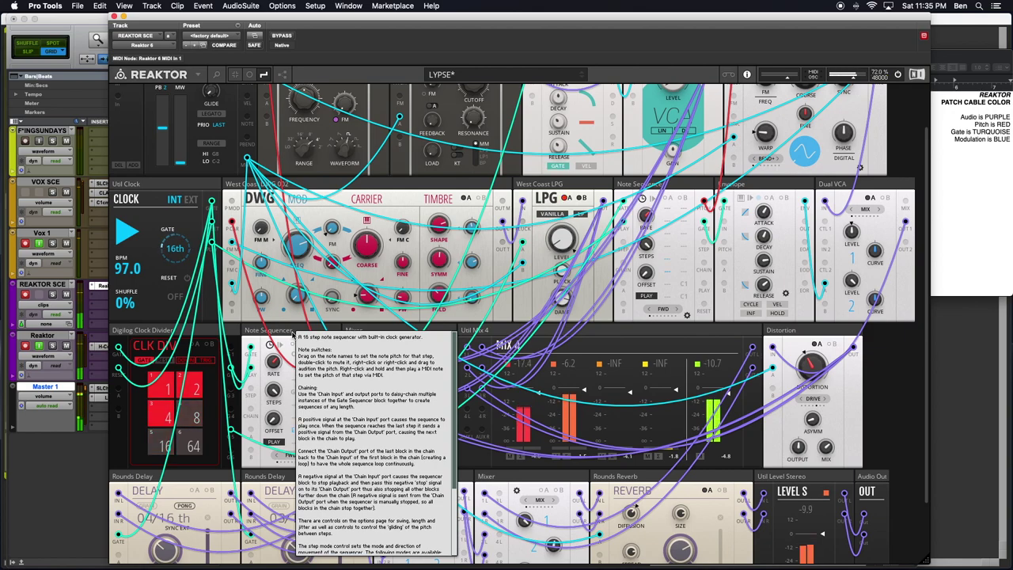
Step: Search the rack's block library for "kodi" and close the results without adding a block
double_click(874, 391)
type("ko")
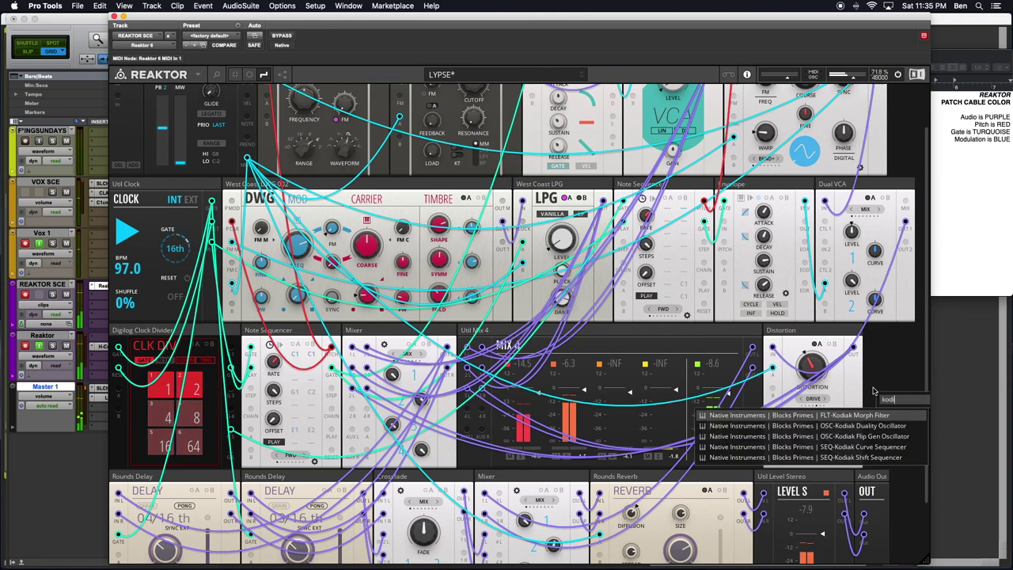
type("d")
key("Escape")
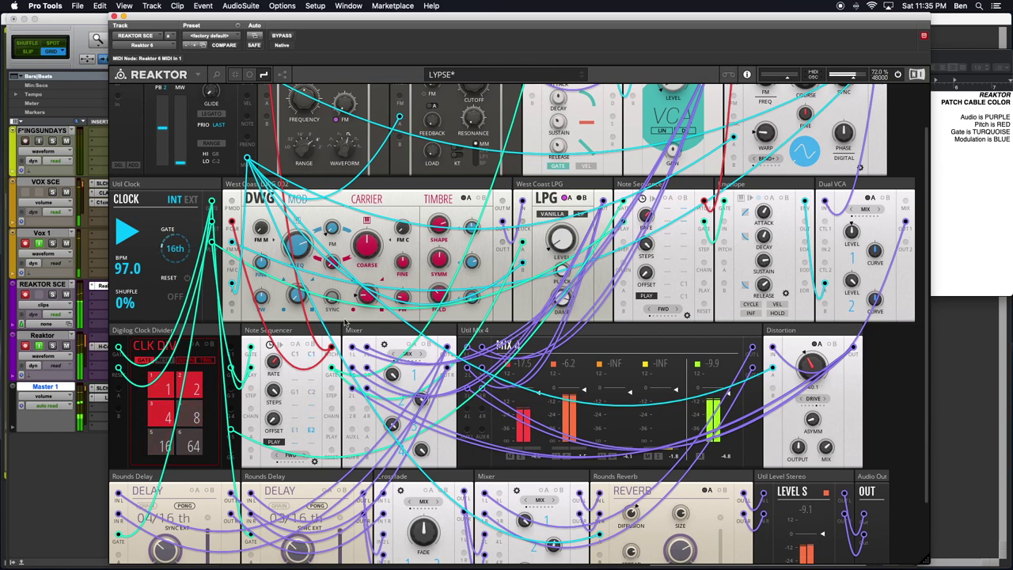
Step: Select the Note Sequencer beside the clock divider to highlight its cables, and deselect it after tracing them
scroll(313, 431, "up", 3)
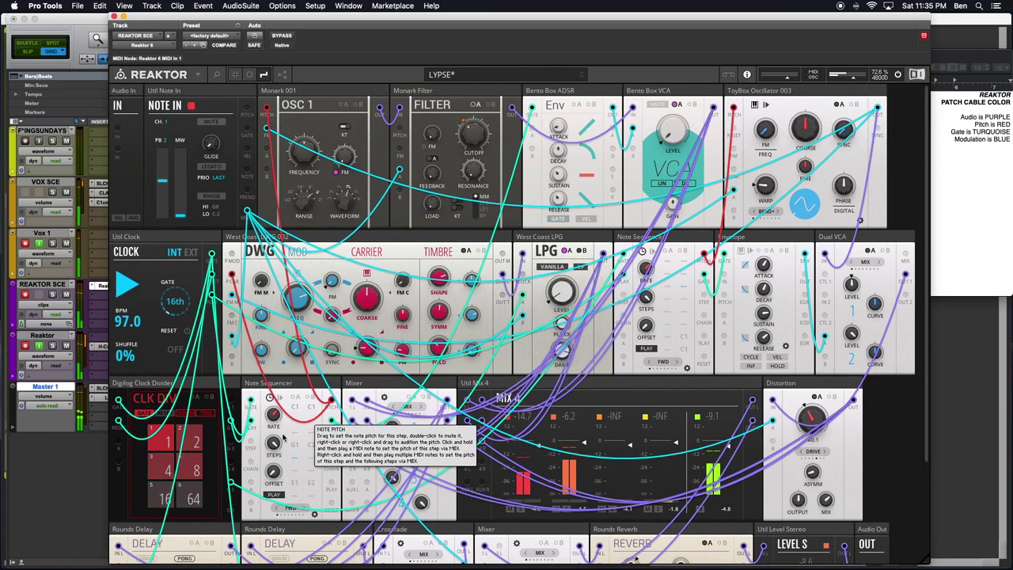
mouse_move(298, 382)
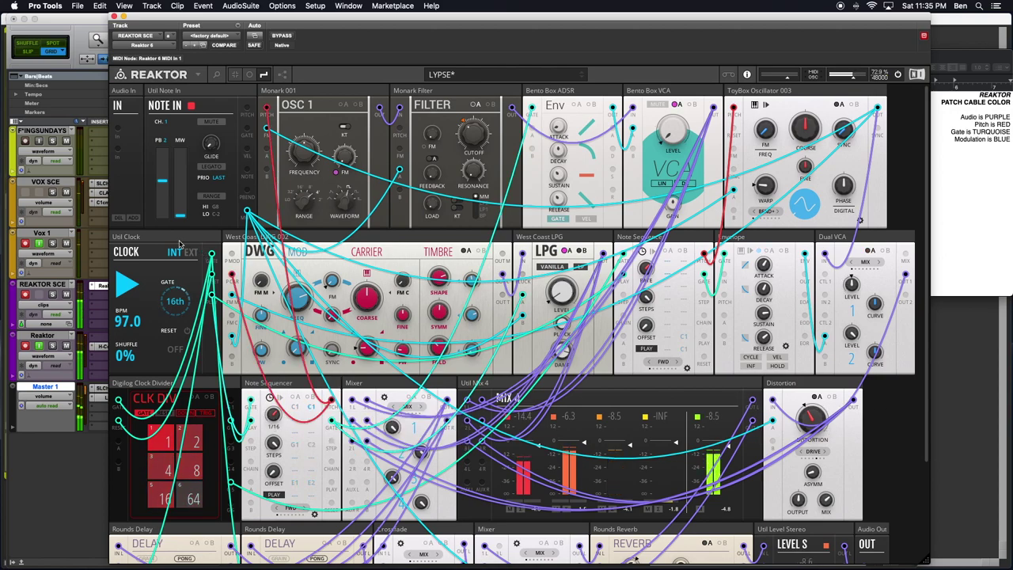
left_click(297, 386)
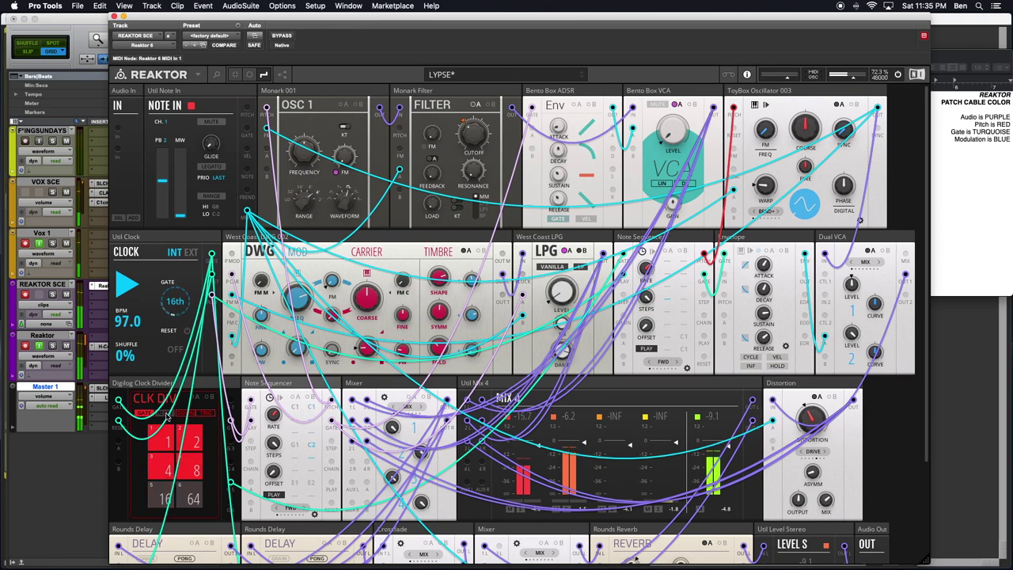
left_click(198, 403)
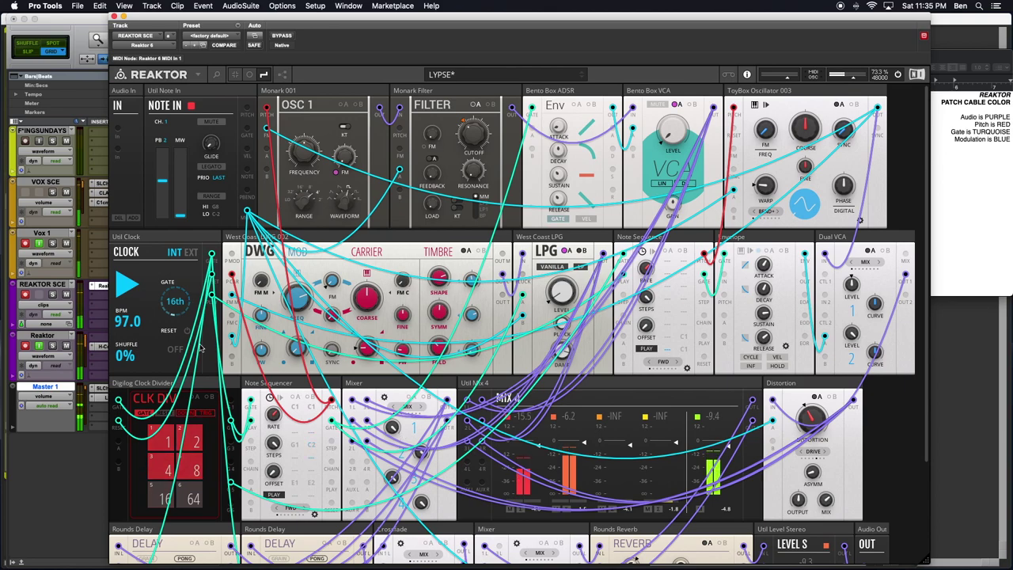
Step: Select the Digilog Clock Divider and the Distortion in turn to trace their highlighted cables through the rack
left_click(166, 387)
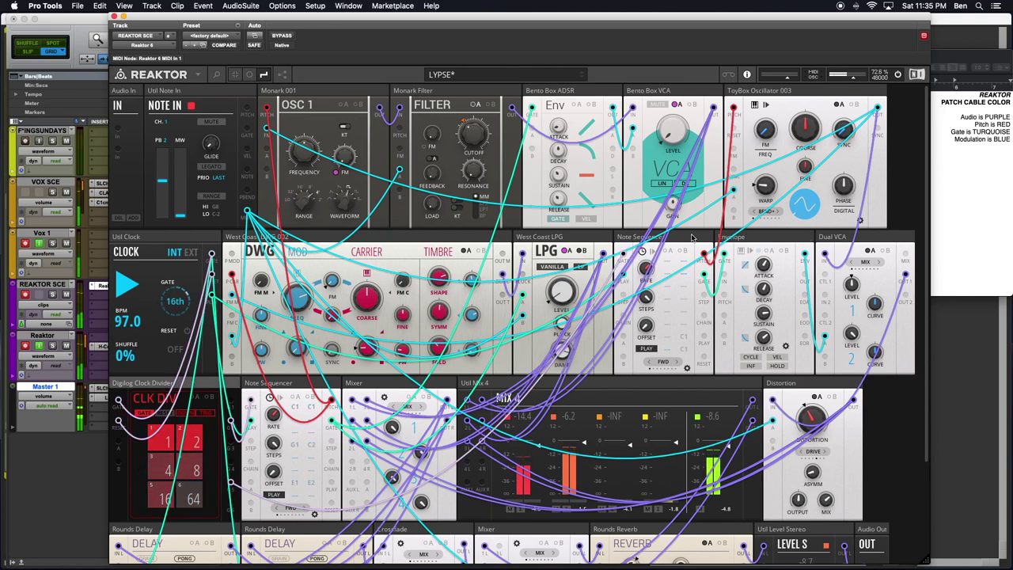
mouse_move(682, 239)
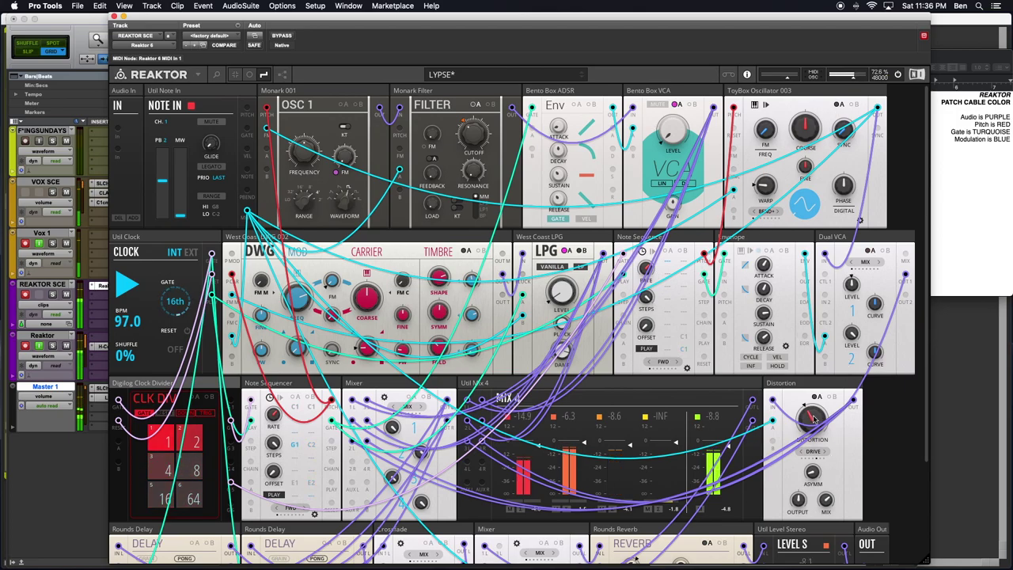
scroll(685, 405, "down", 4)
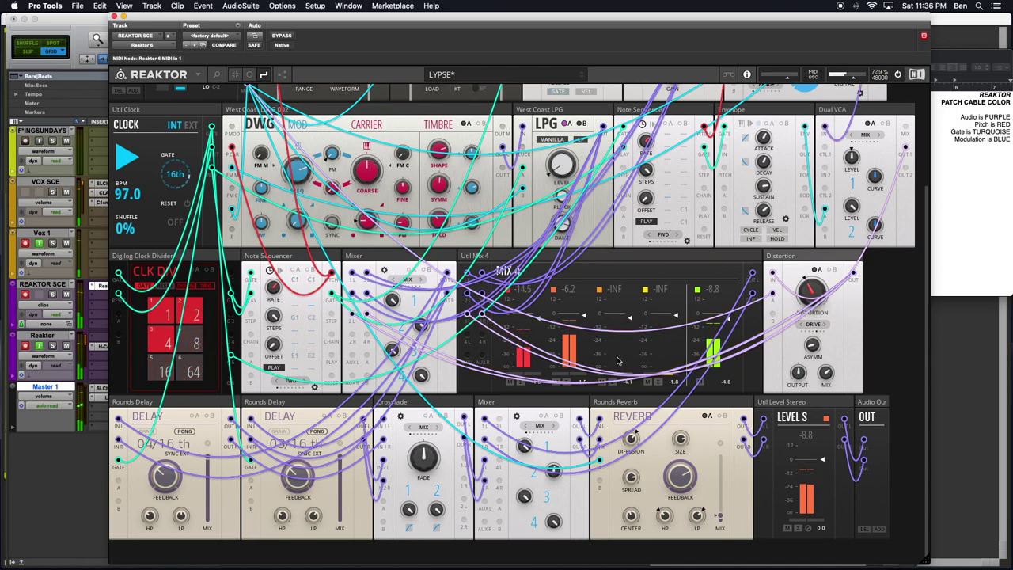
scroll(730, 312, "up", 4)
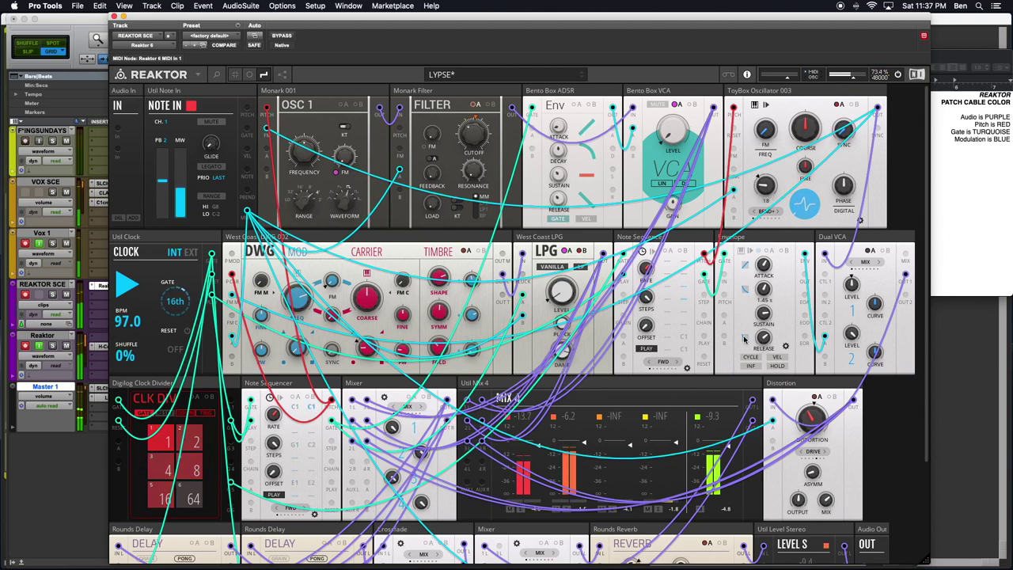
scroll(182, 193, "down", 2)
scroll(235, 182, "up", 2)
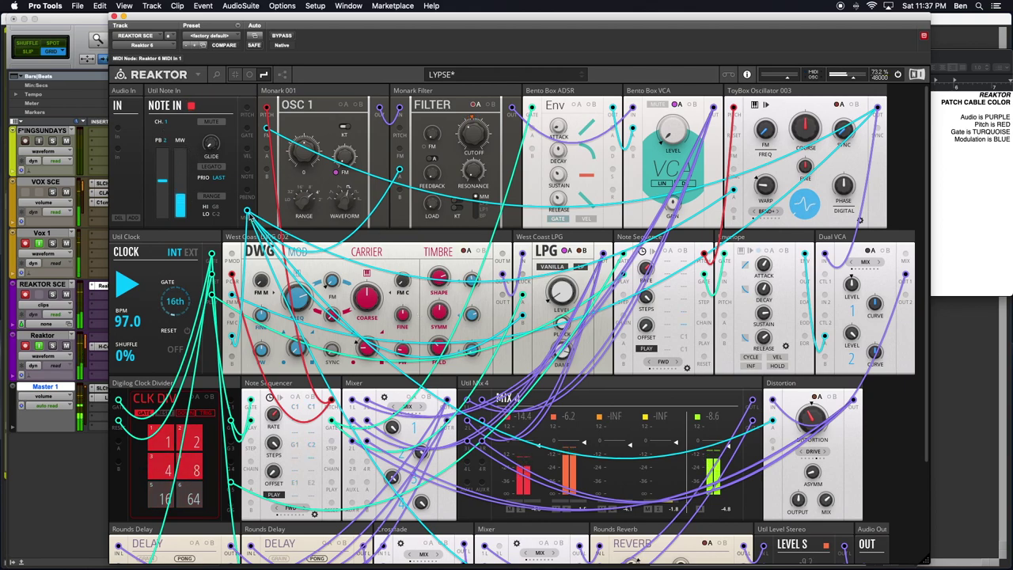
Step: Examine the ToyBox Oscillator 003's waveform display and warp control, including the wave description
left_click(219, 96)
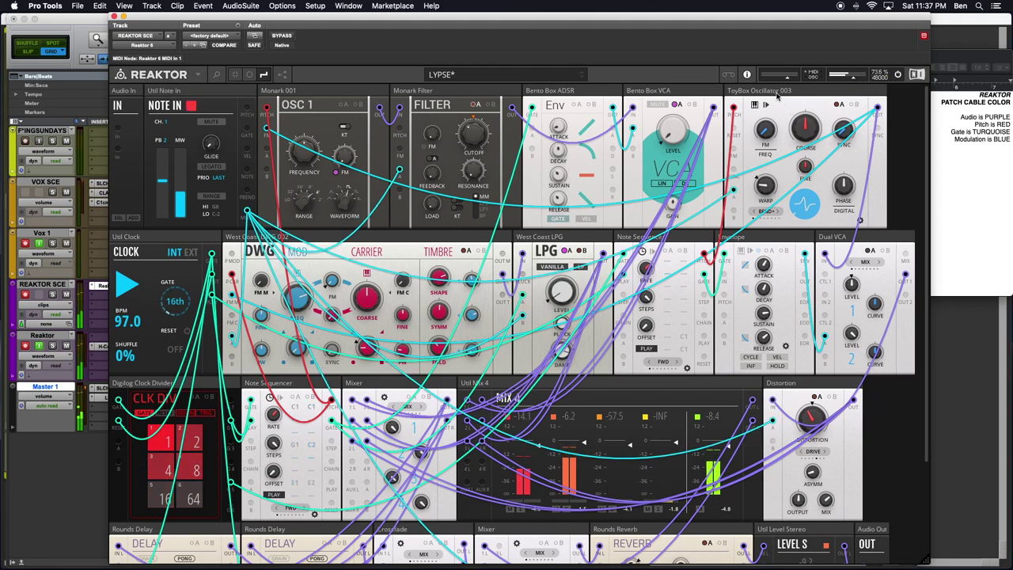
mouse_move(778, 95)
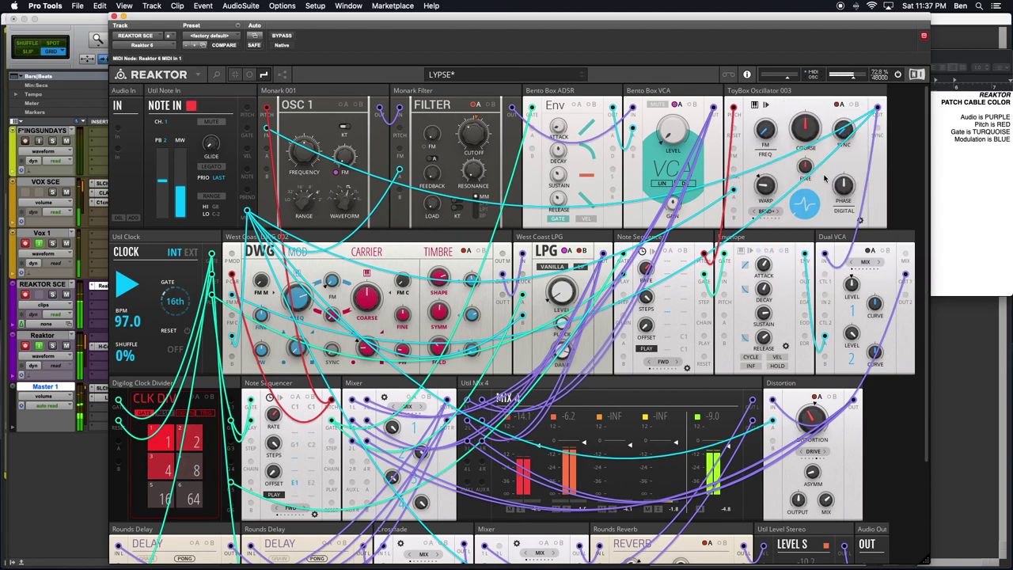
mouse_move(804, 209)
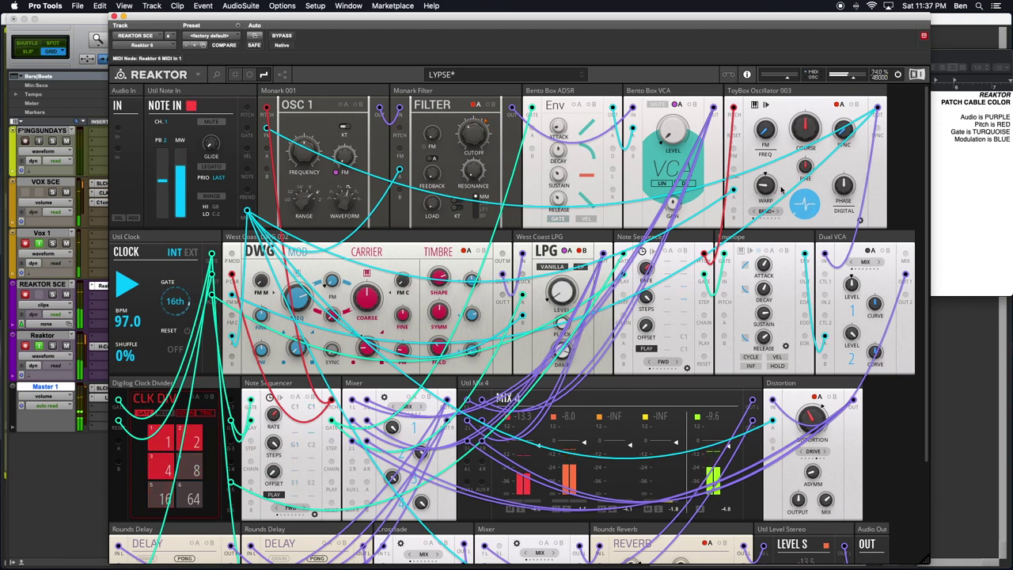
mouse_move(764, 186)
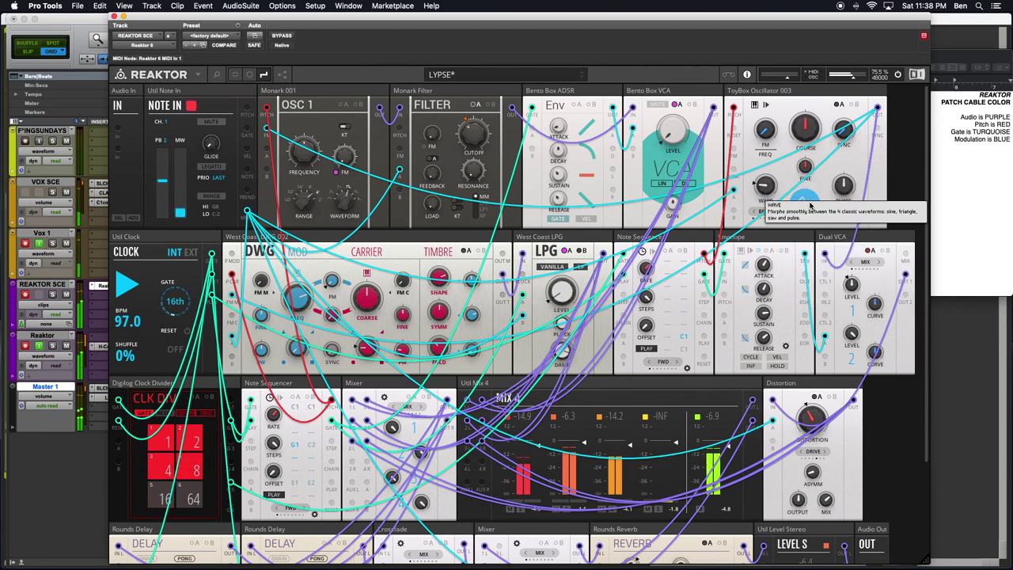
left_click_drag(767, 191, 768, 187)
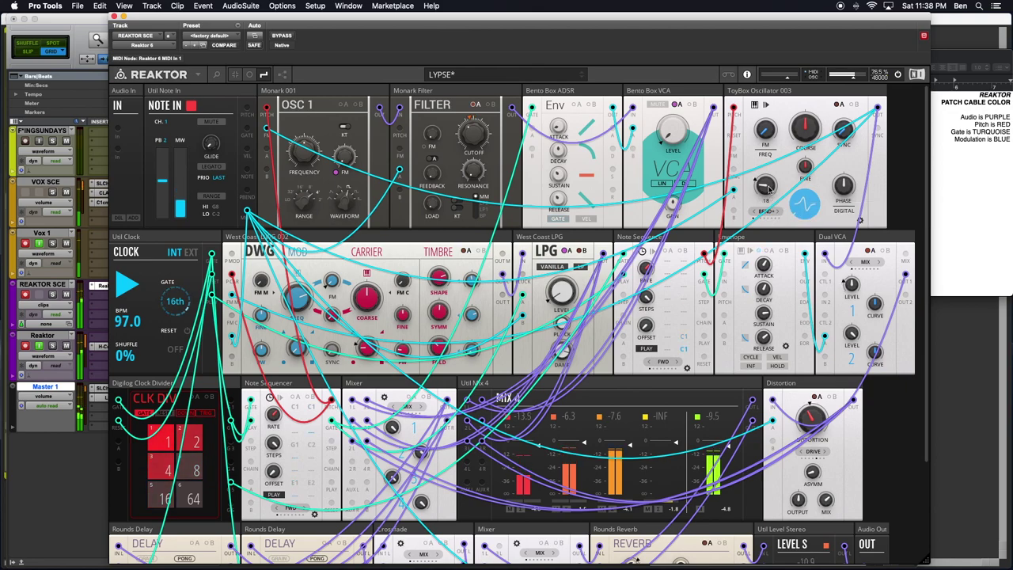
Step: Trace the ToyBox Oscillator 003's cables and the Util Note In's modulation cables down to the distortion and reverb blocks
mouse_move(768, 183)
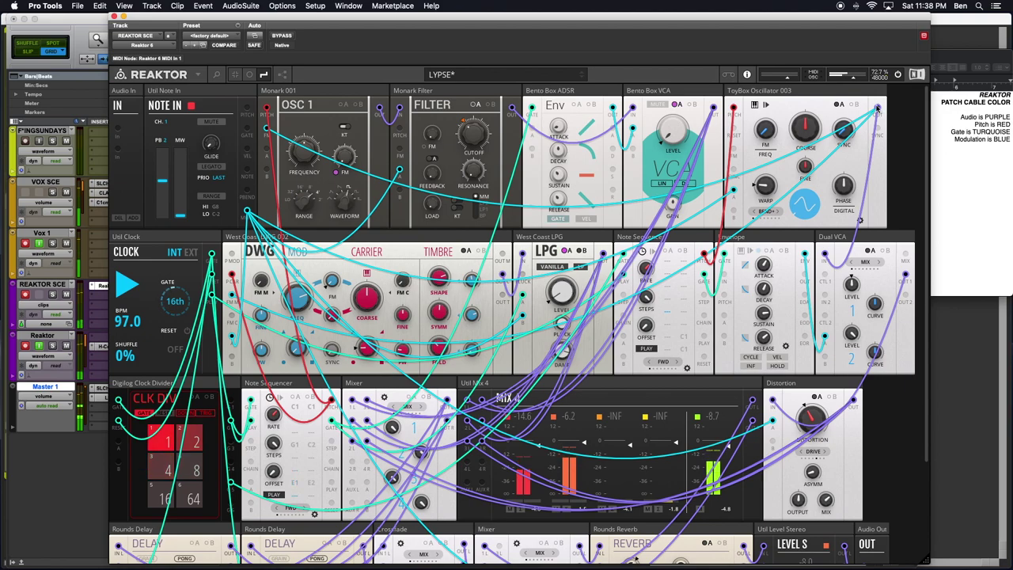
left_click(841, 88)
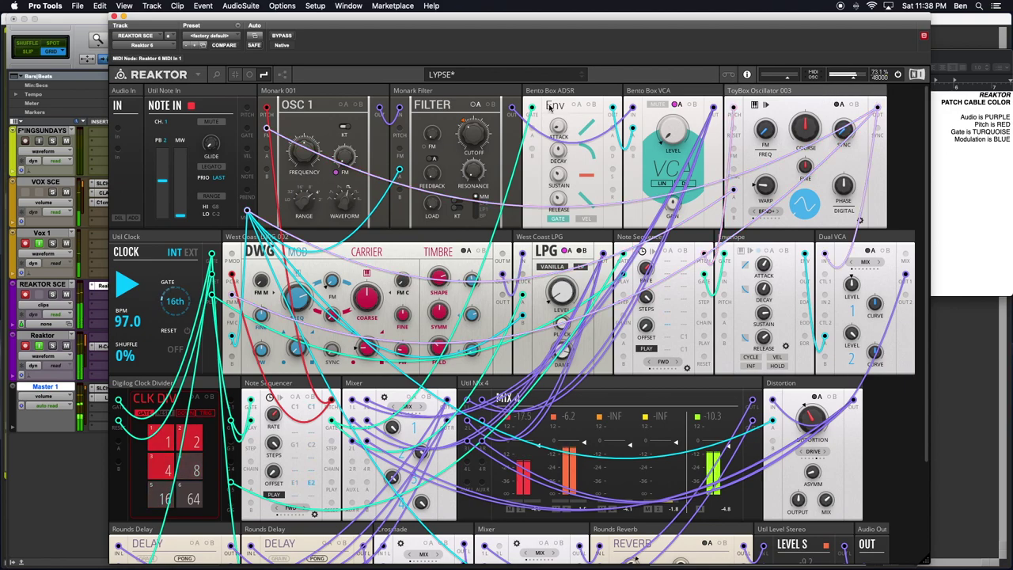
left_click(917, 212)
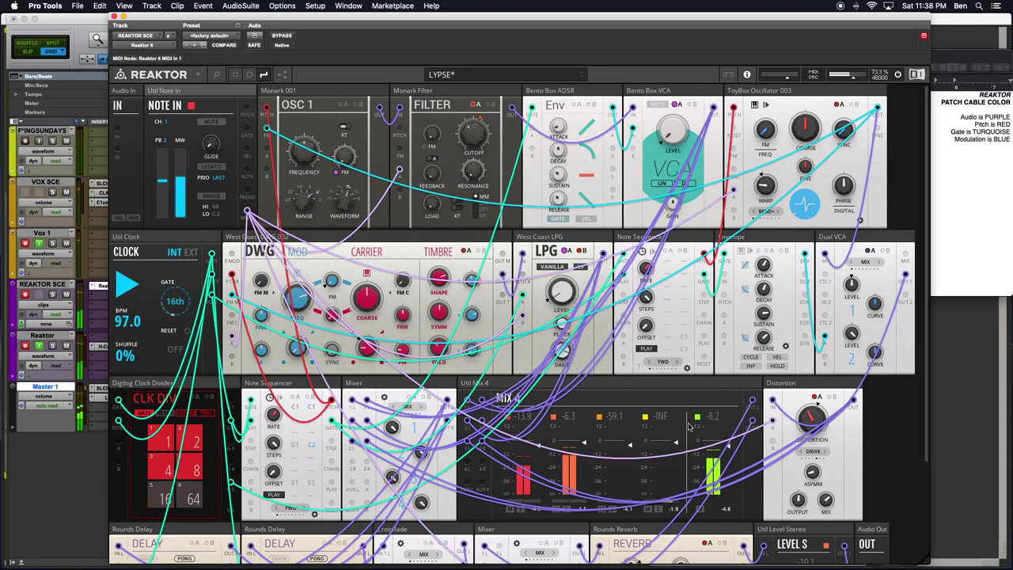
scroll(689, 428, "down", 3)
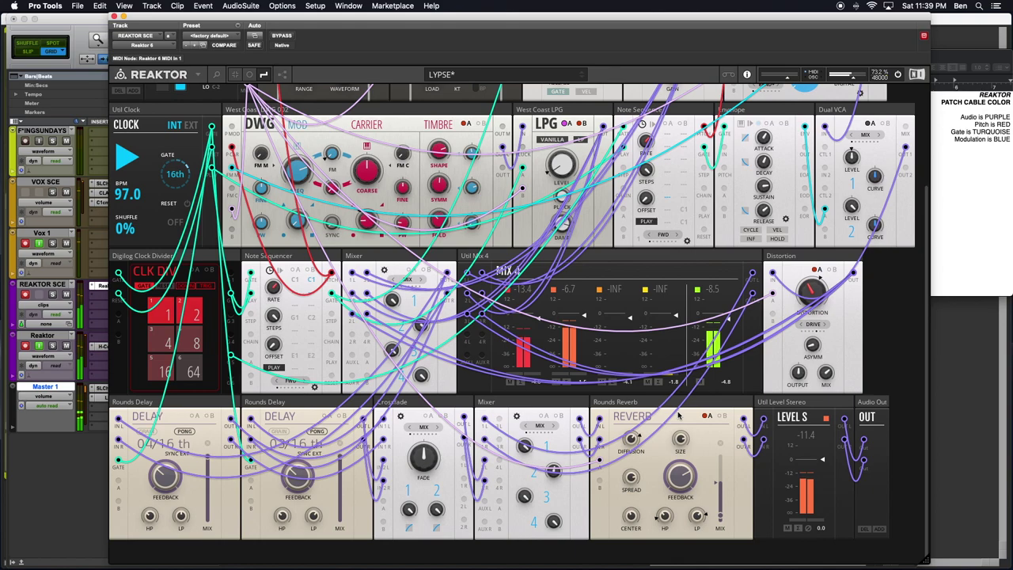
scroll(888, 363, "up", 3)
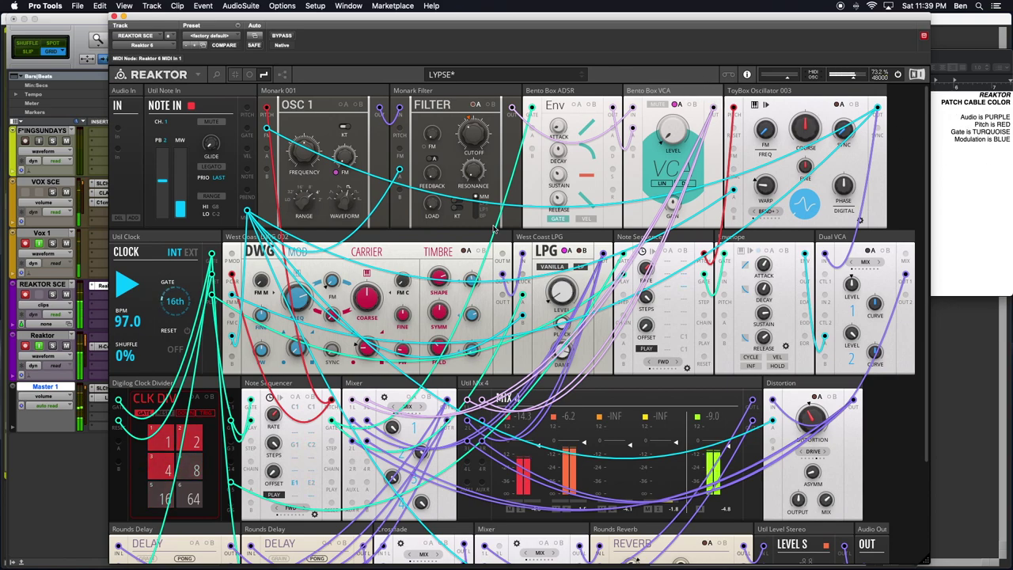
Step: Trace the audio path from the Bento Box VCA through Util Mix 4 to the mixer beside the Rounds Reverb
scroll(340, 356, "down", 5)
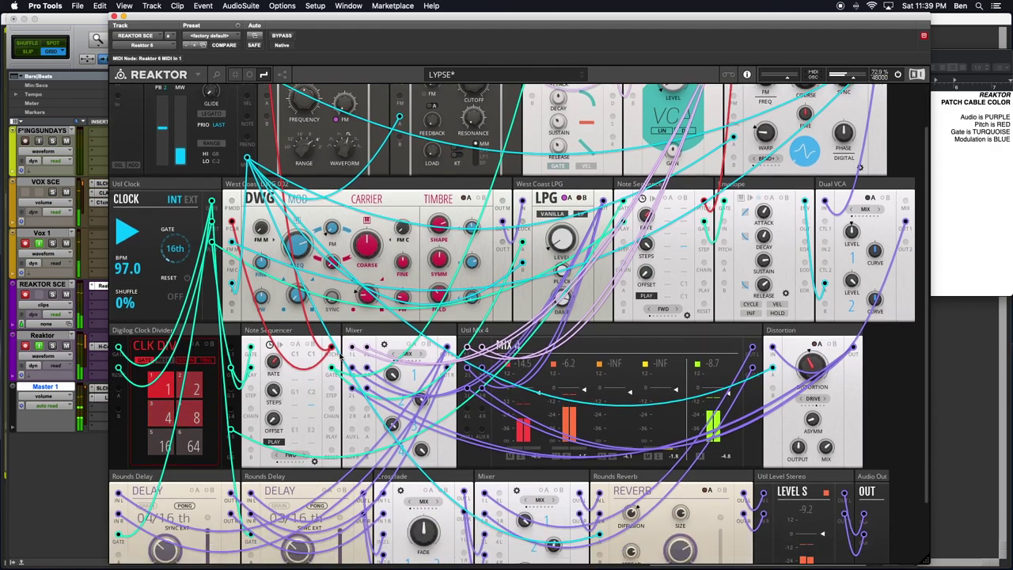
scroll(551, 336, "up", 3)
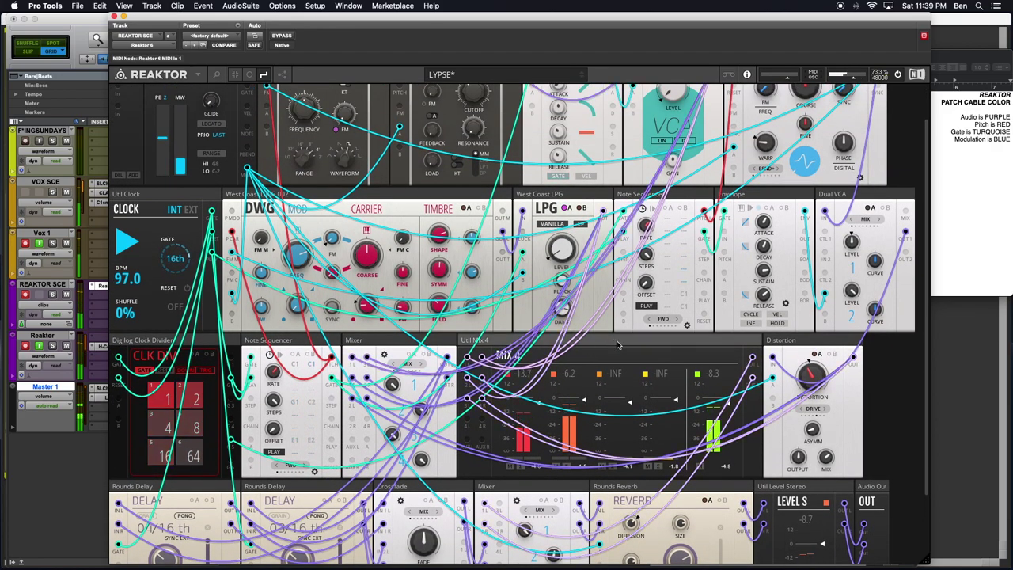
scroll(633, 379, "down", 3)
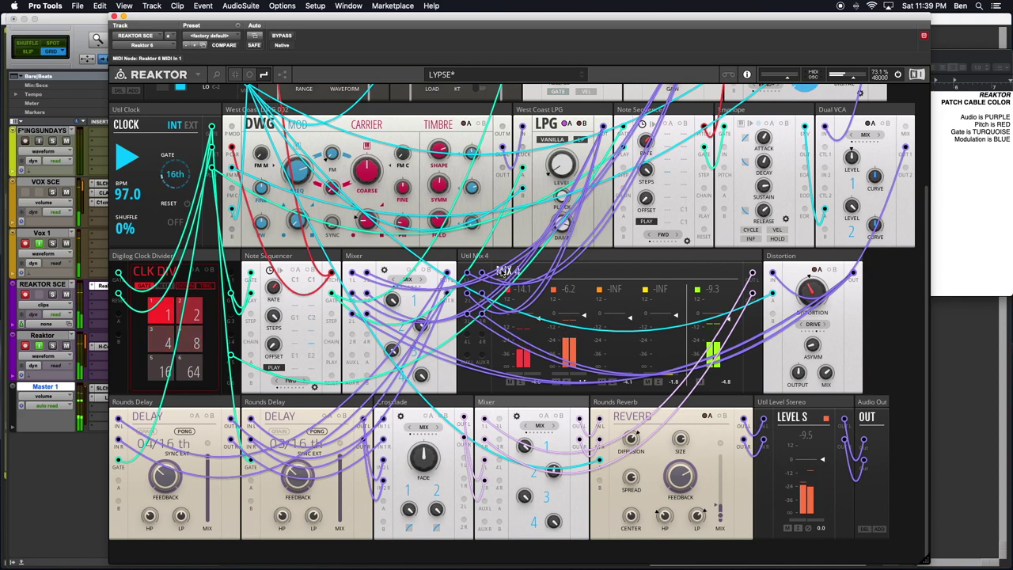
scroll(586, 316, "up", 1)
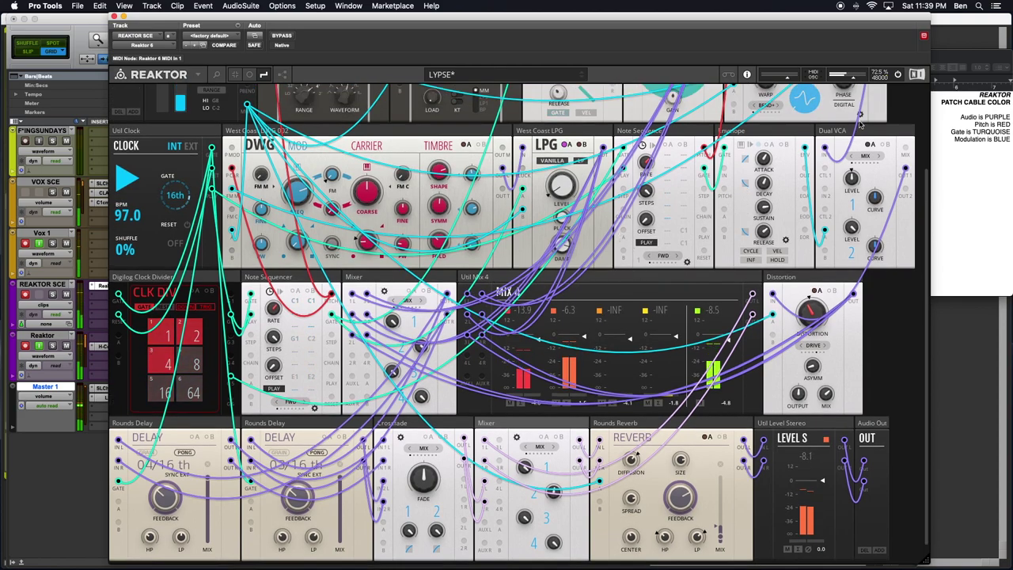
scroll(691, 136, "up", 5)
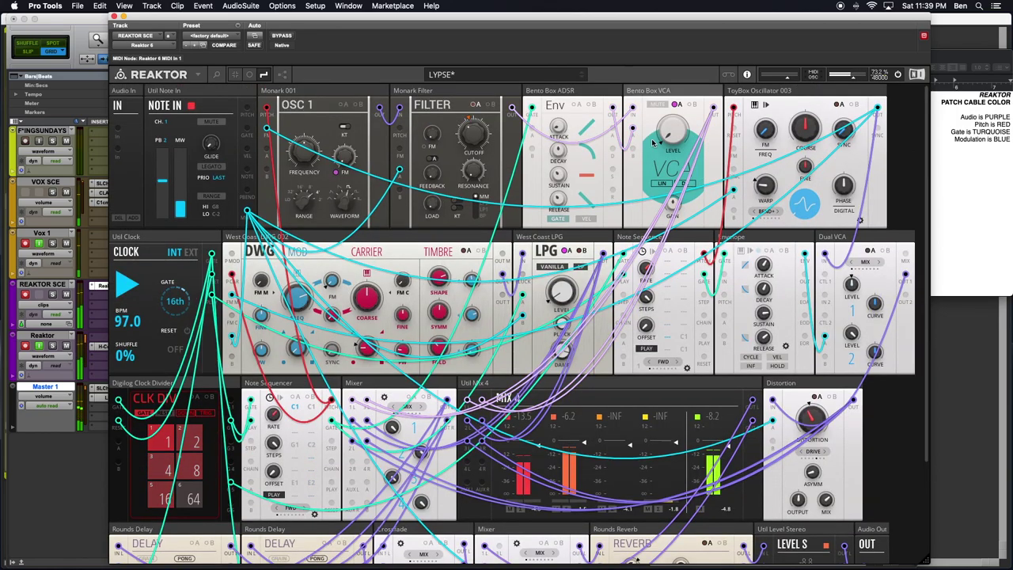
Step: Trace the Bento Box VCA's output into the upper Mixer and follow that mixer's cables to the delays and distortion
scroll(342, 422, "down", 6)
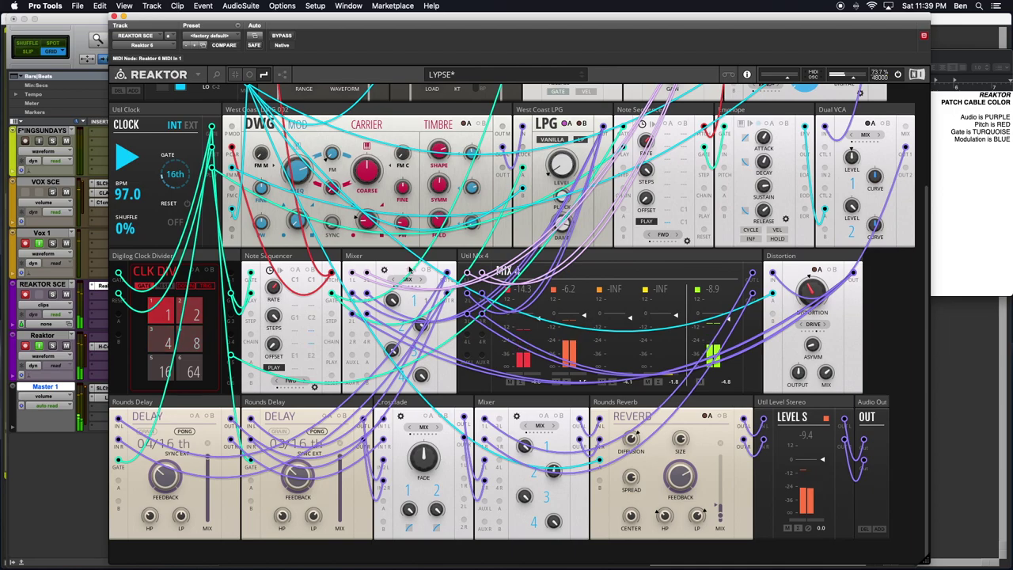
scroll(477, 291, "up", 2)
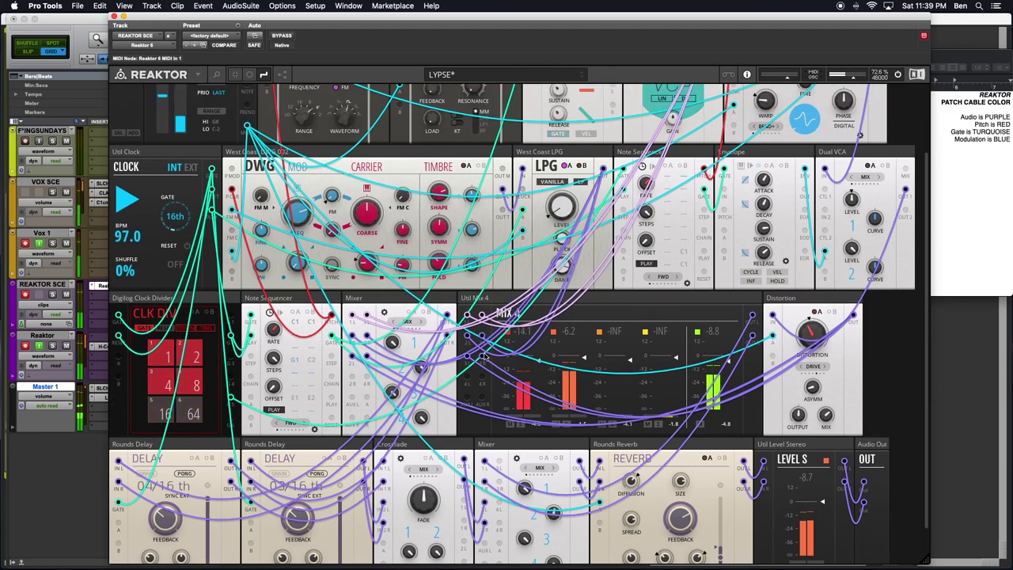
scroll(643, 231, "up", 4)
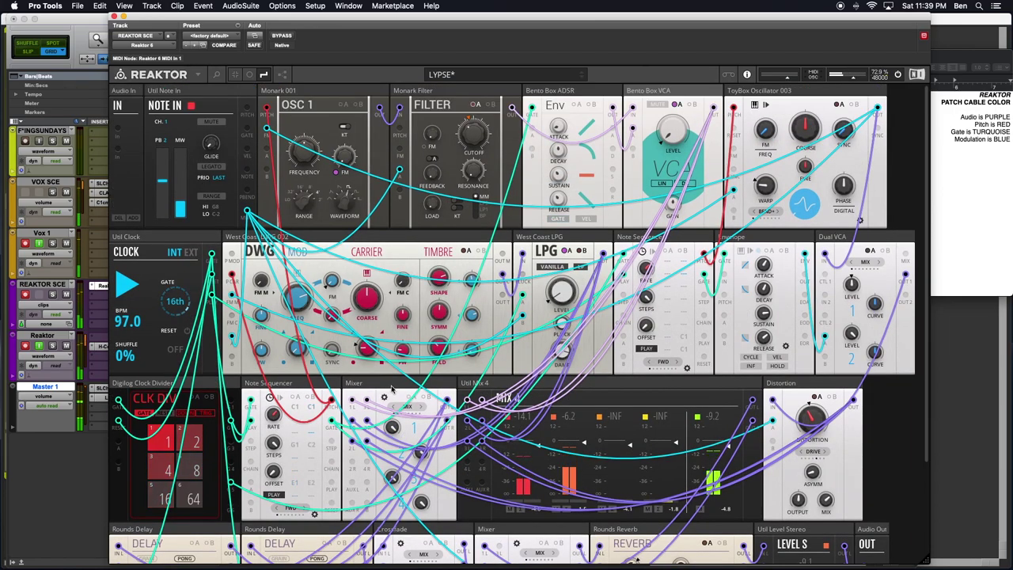
scroll(373, 434, "down", 6)
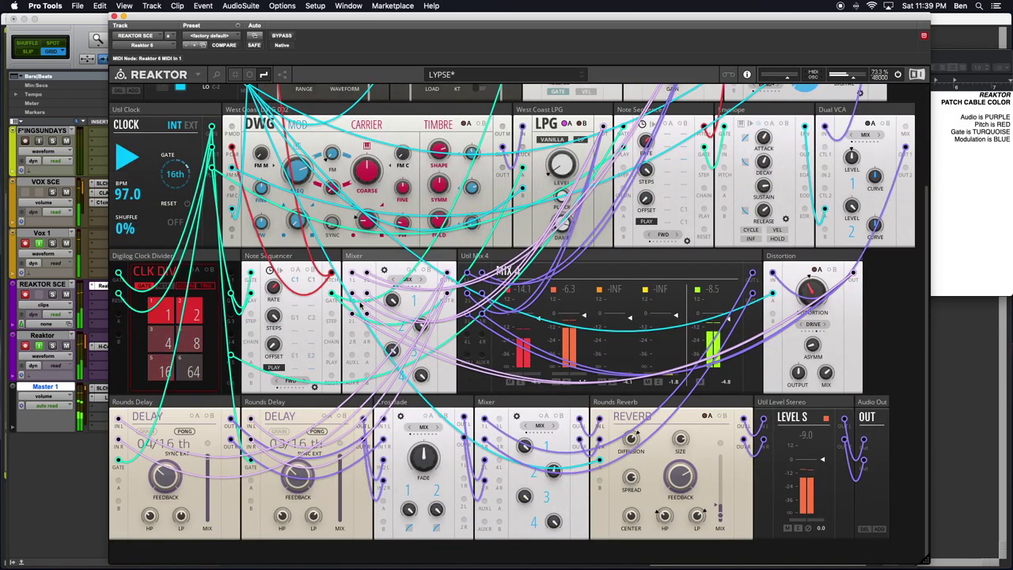
scroll(326, 412, "up", 6)
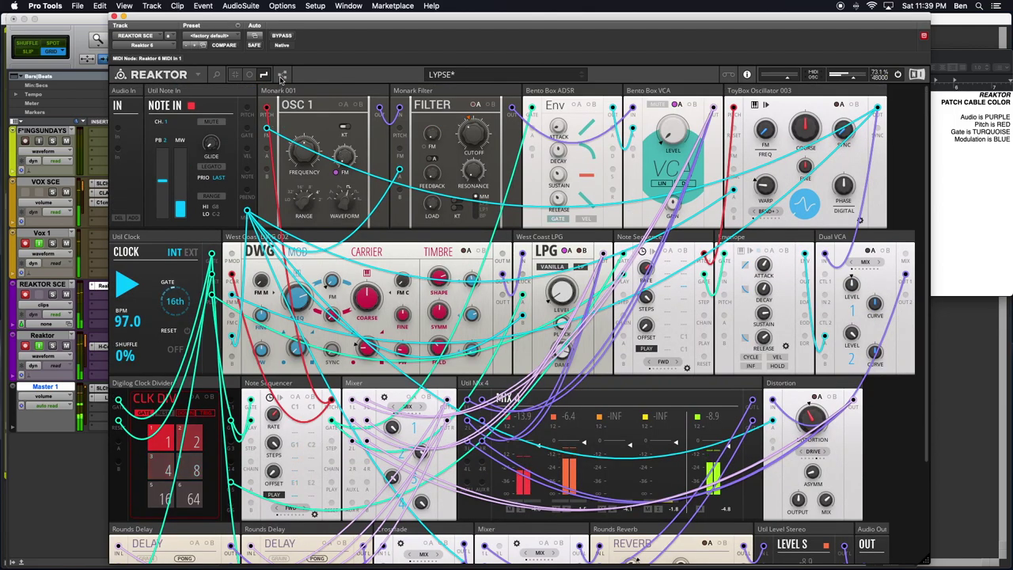
Step: Open the rack's structure view, rename the upper Mixer block to EFX LOOP MIX, and close the structure view
left_click(282, 73)
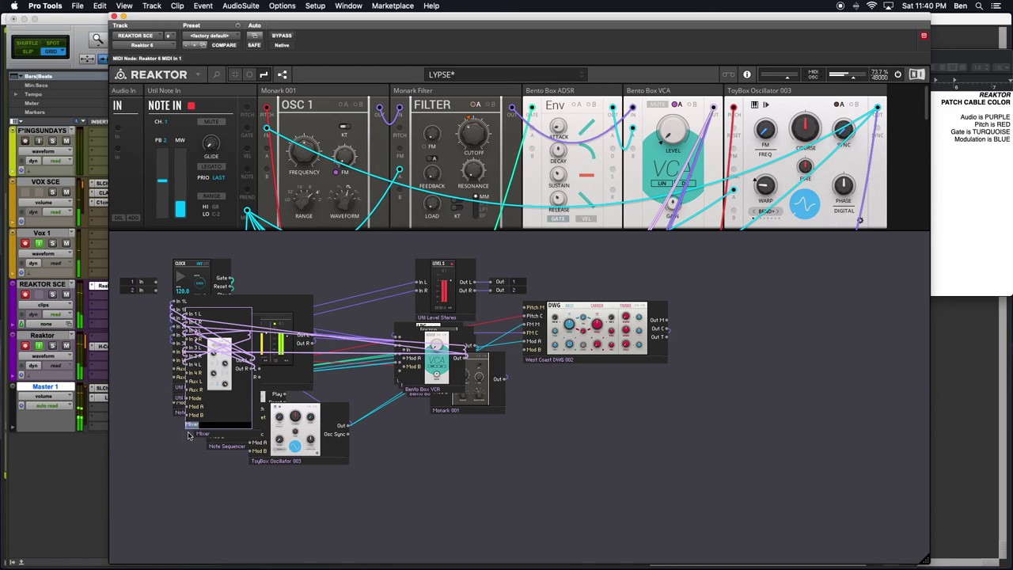
mouse_move(228, 448)
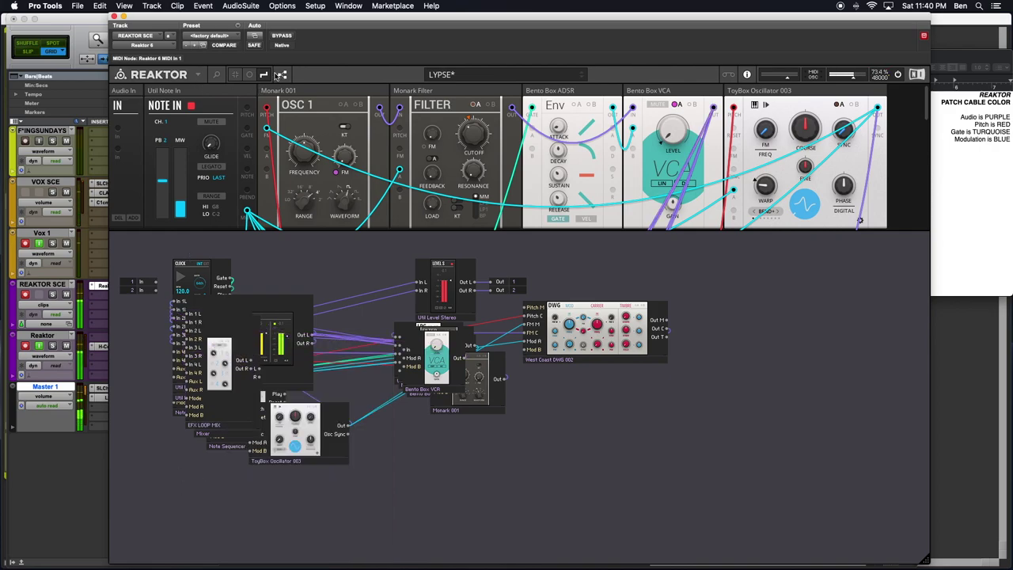
left_click(264, 76)
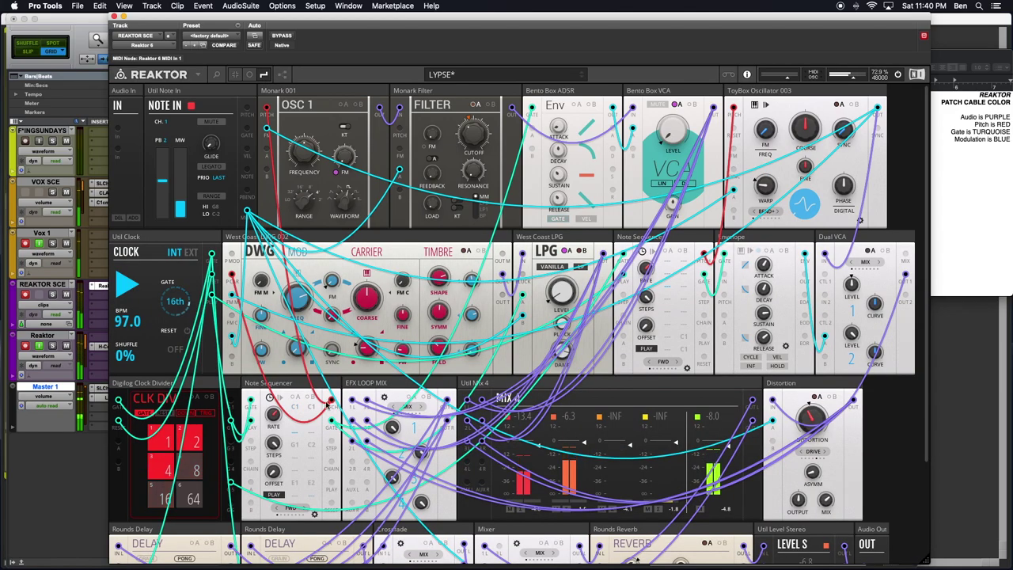
Step: Examine the EFX LOOP MIX block's cables to the delays and distortion and read its mixer mode description
scroll(399, 388, "down", 3)
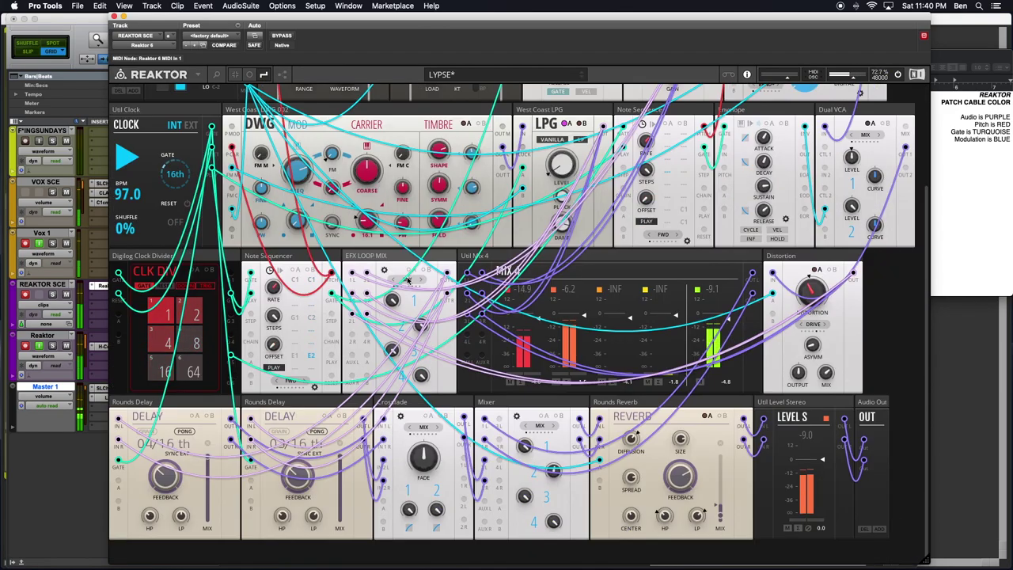
mouse_move(378, 257)
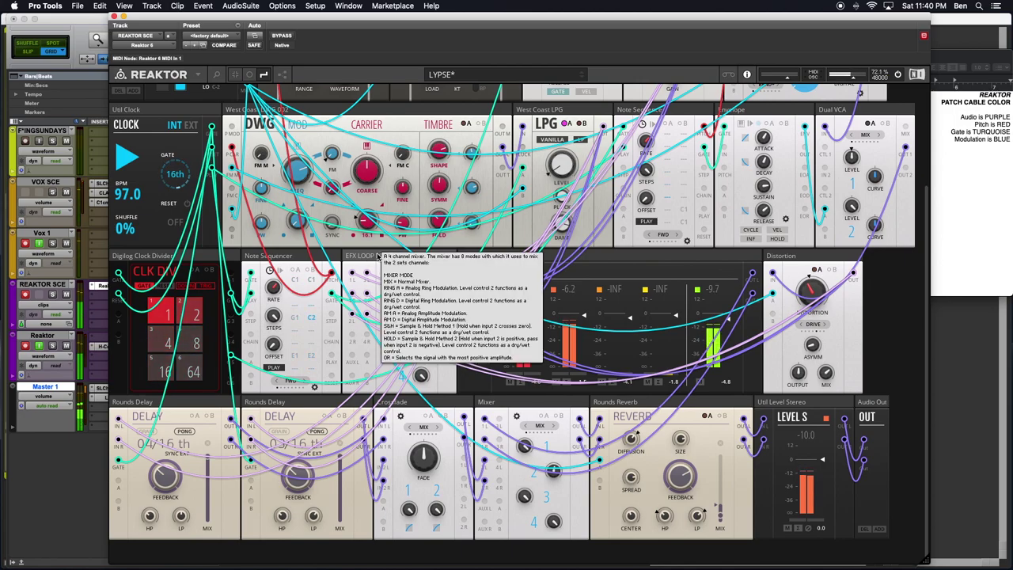
scroll(455, 434, "up", 3)
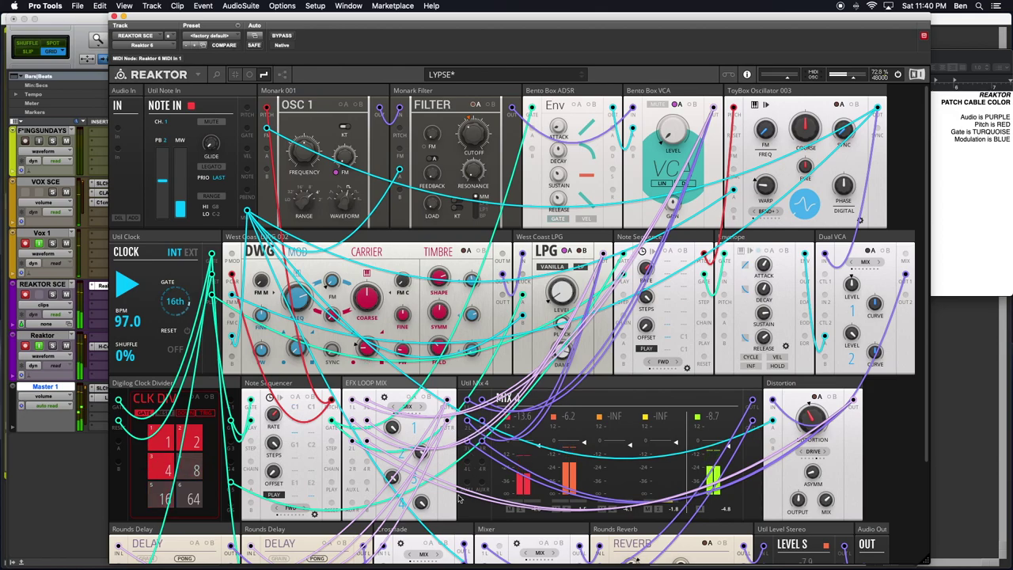
scroll(436, 446, "down", 2)
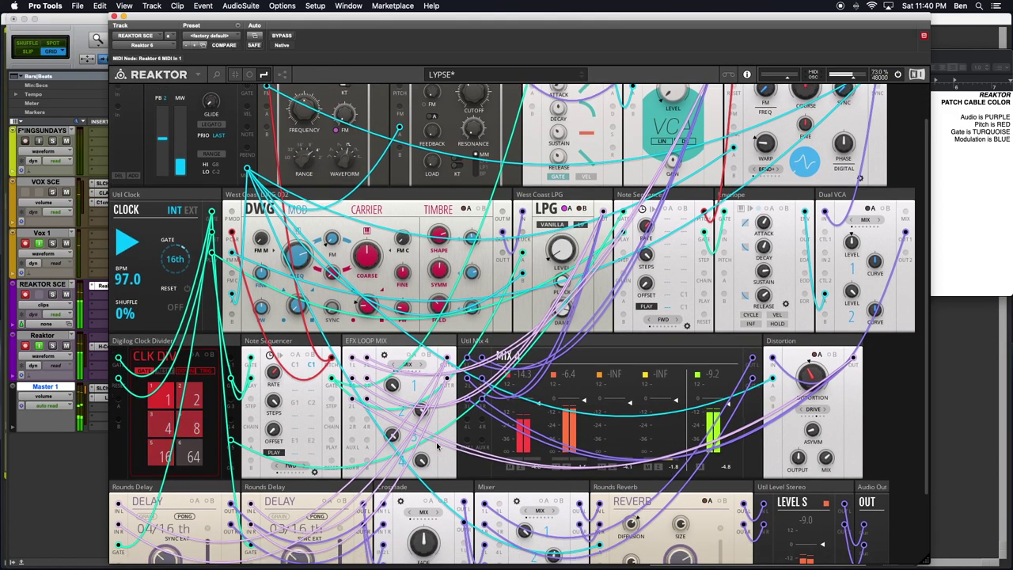
scroll(437, 441, "up", 2)
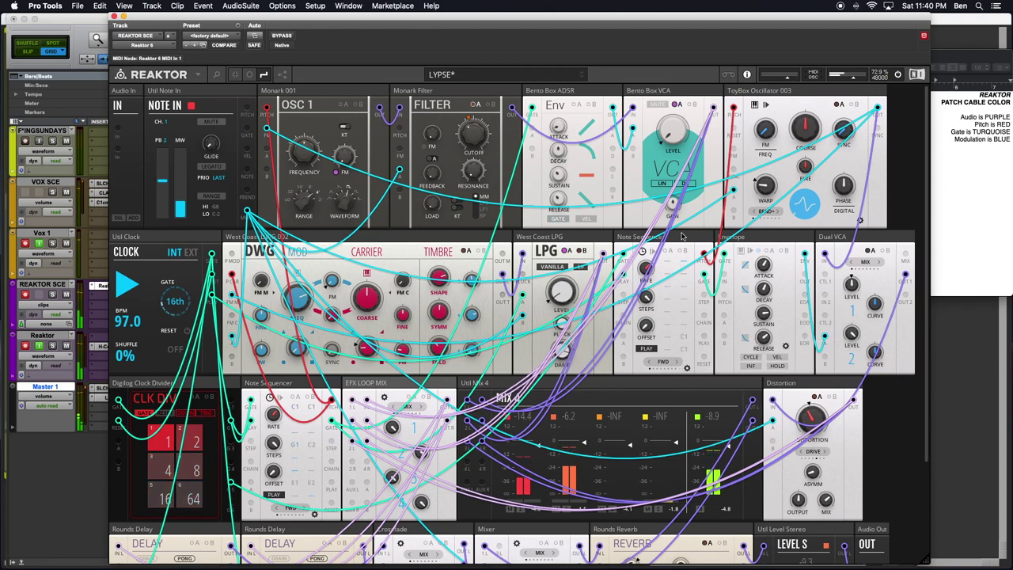
Step: Swap the Bento Box VCA with the Note Sequencer below it, placing the sequencer beside the ToyBox Oscillator 003, and deselect it
left_click_drag(667, 116, 674, 137)
left_click_drag(676, 251, 720, 107)
left_click_drag(777, 90, 623, 251)
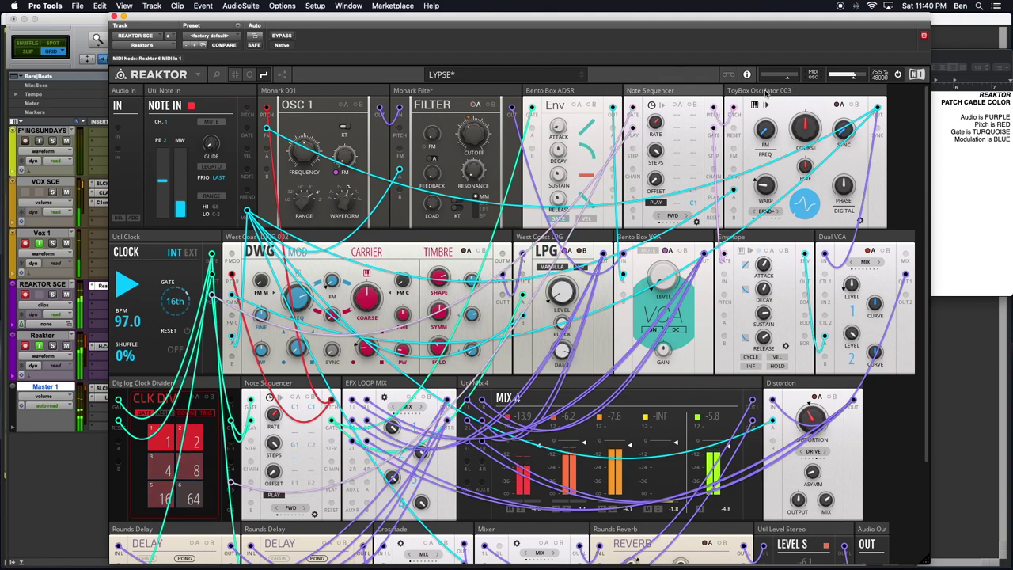
left_click(714, 105)
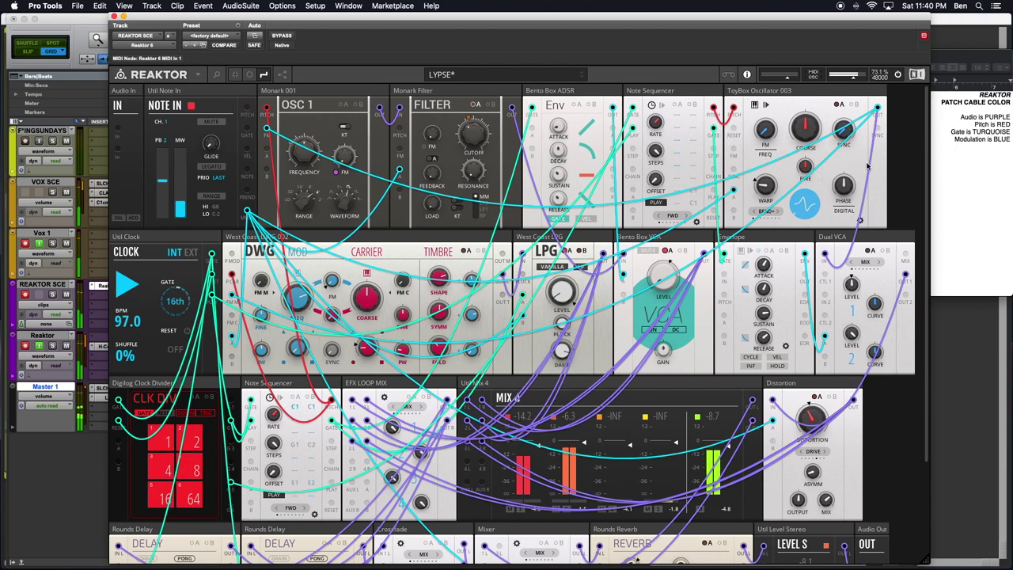
Step: Replace TURQUOISE with TEAL as the gate color in the TextEdit cable color note, save it, and return to the Reaktor window
left_click(982, 131)
double_click(983, 132)
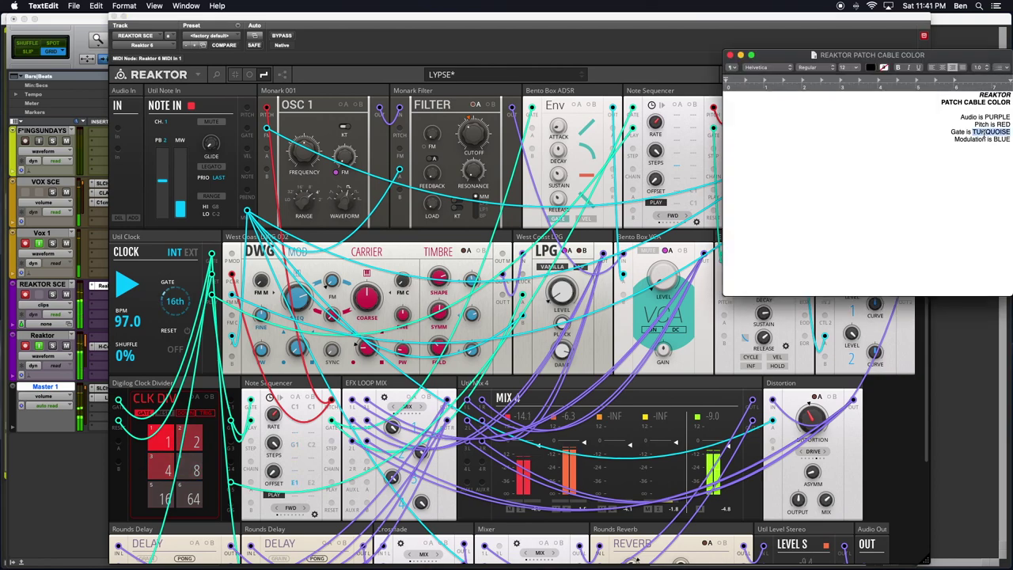
type("TEAL")
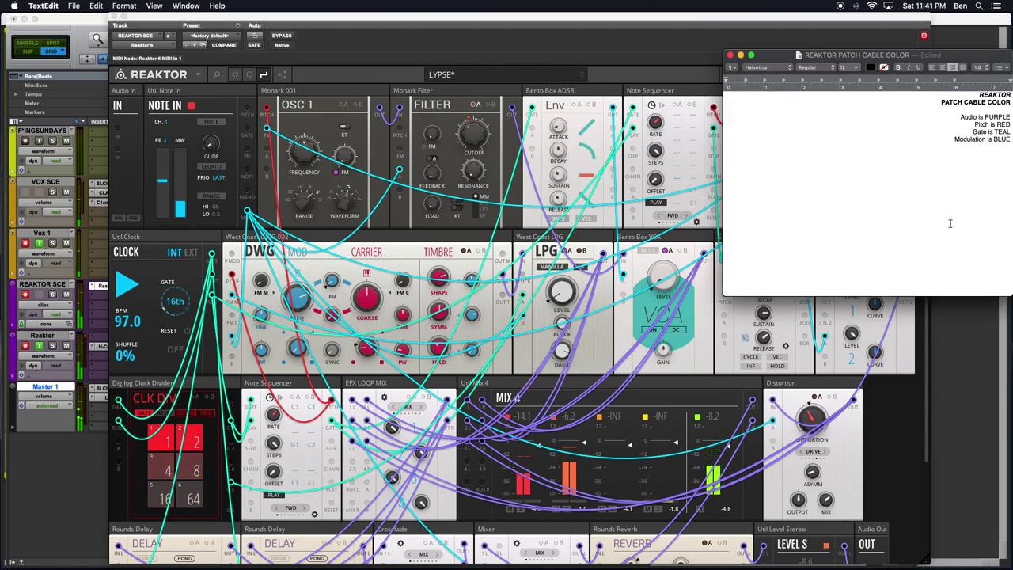
key("super+s")
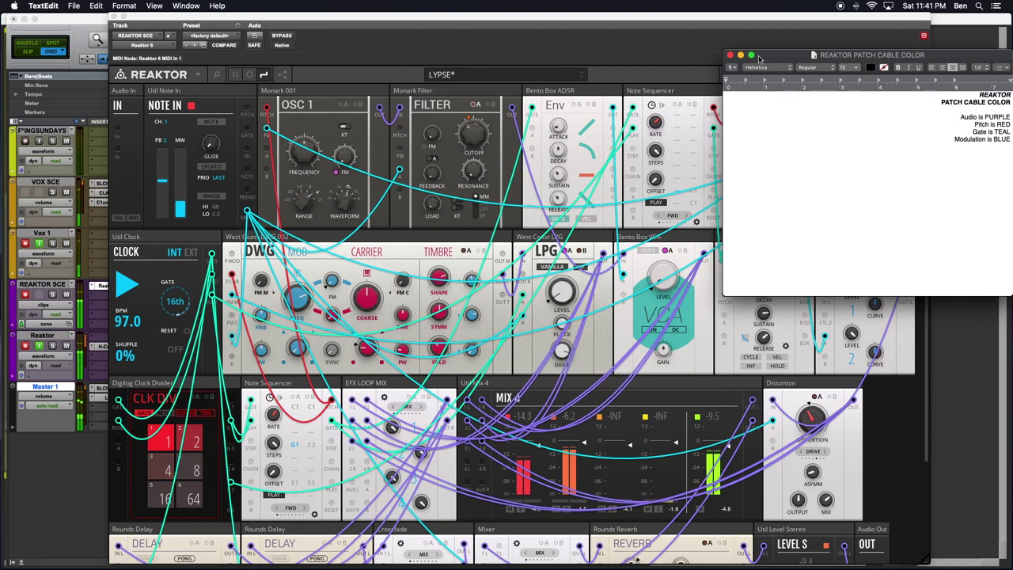
left_click(696, 45)
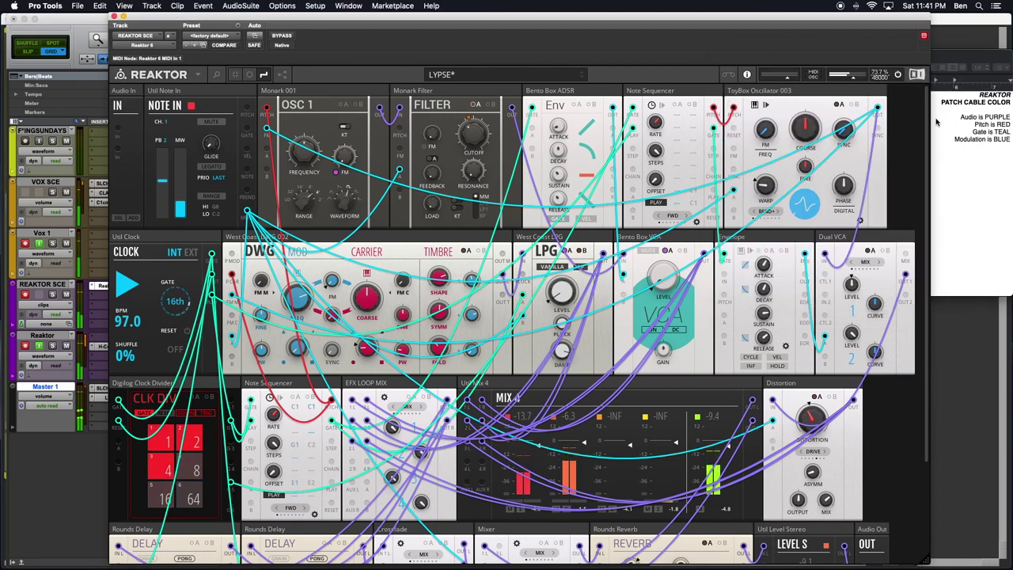
Step: Check the color choices for the cable between the ToyBox Oscillator 003 and Monark 001, comparing them with the cable color note
right_click(838, 135)
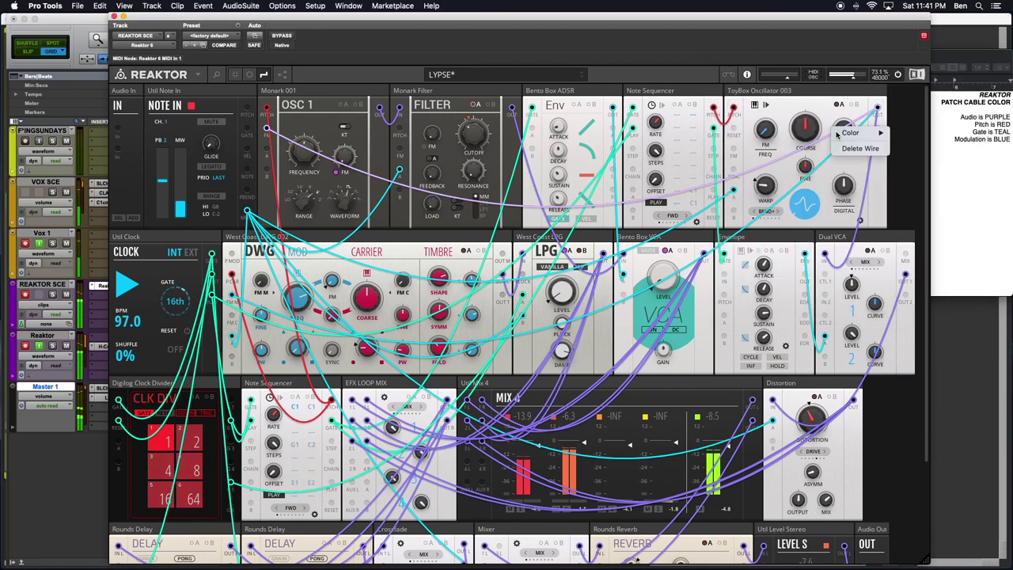
mouse_move(851, 132)
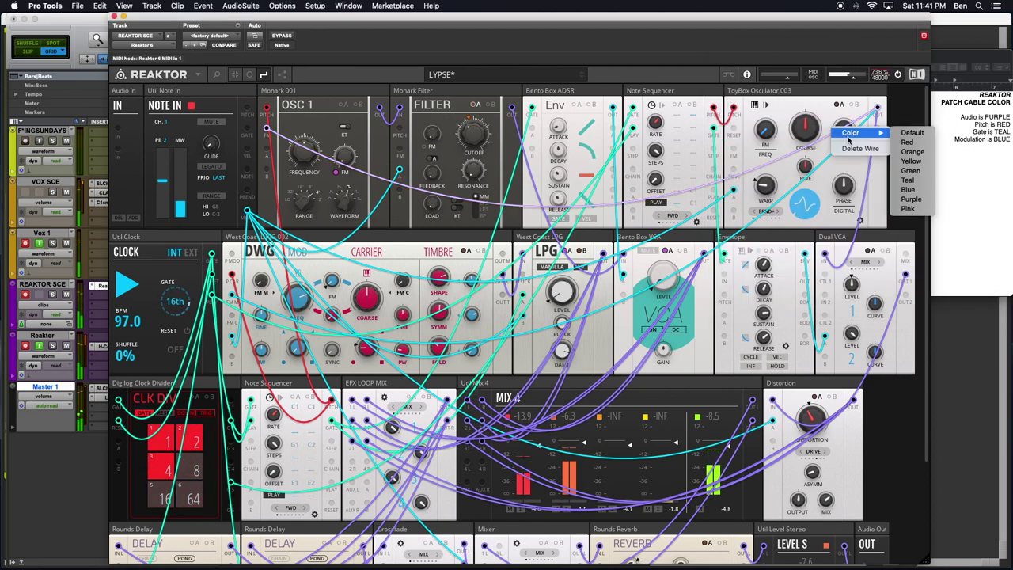
left_click(945, 186)
left_click(984, 165)
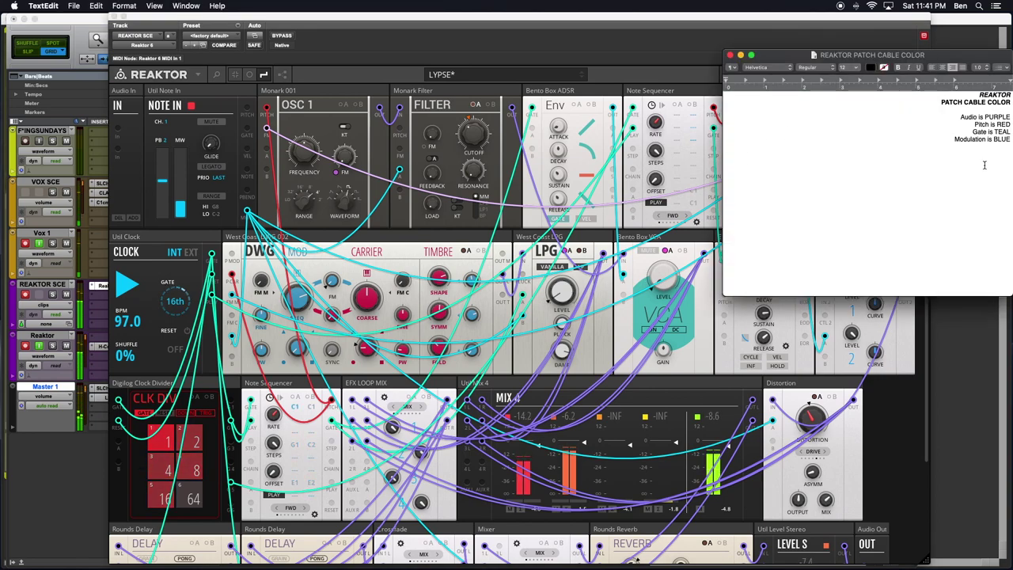
left_click(816, 39)
left_click(958, 154)
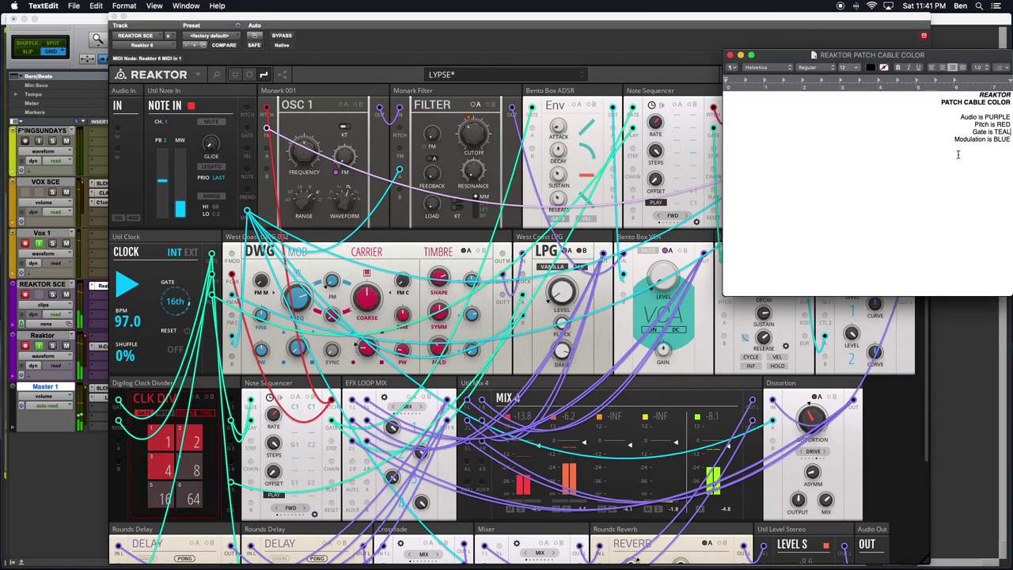
left_click(661, 43)
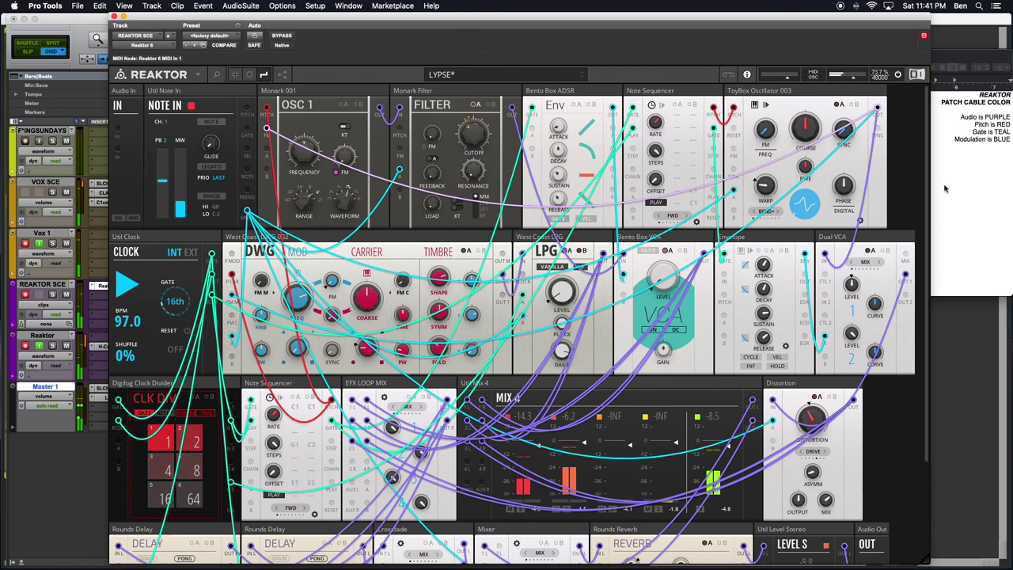
left_click_drag(736, 188, 722, 187)
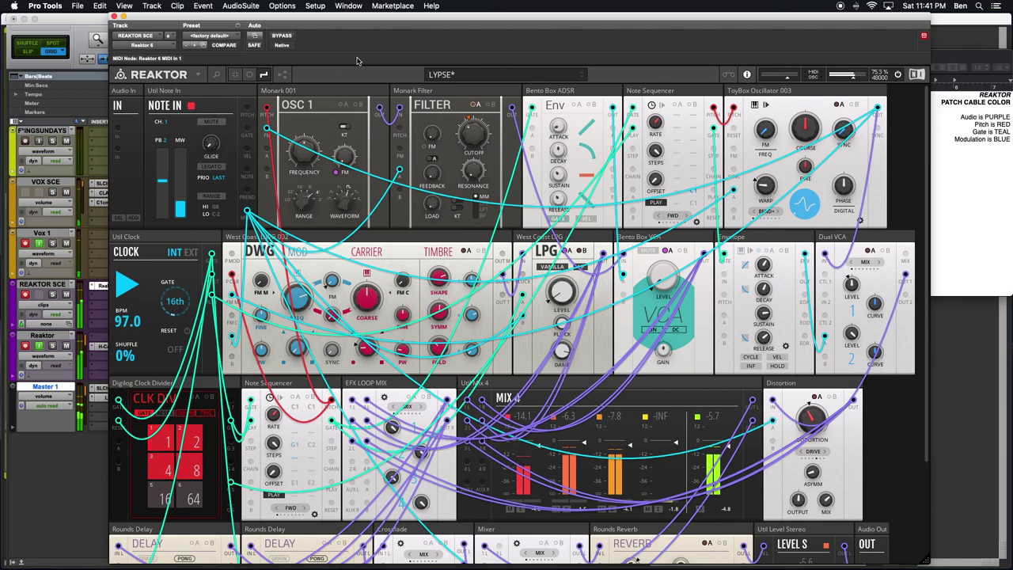
Step: Highlight the Util Clock's cables and follow its gate connections to the other blocks in the rack
scroll(431, 394, "down", 2)
scroll(432, 395, "up", 2)
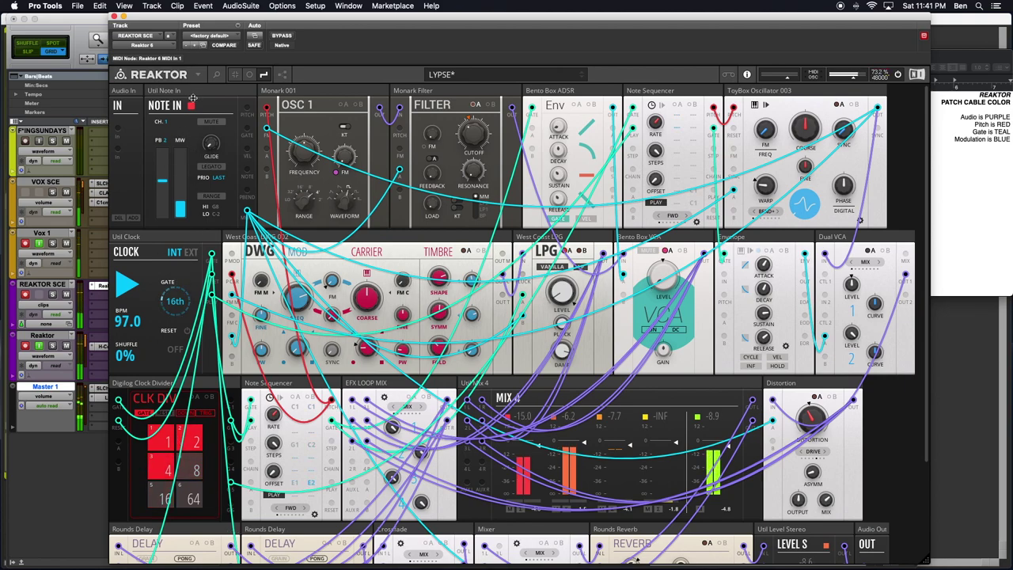
left_click(156, 238)
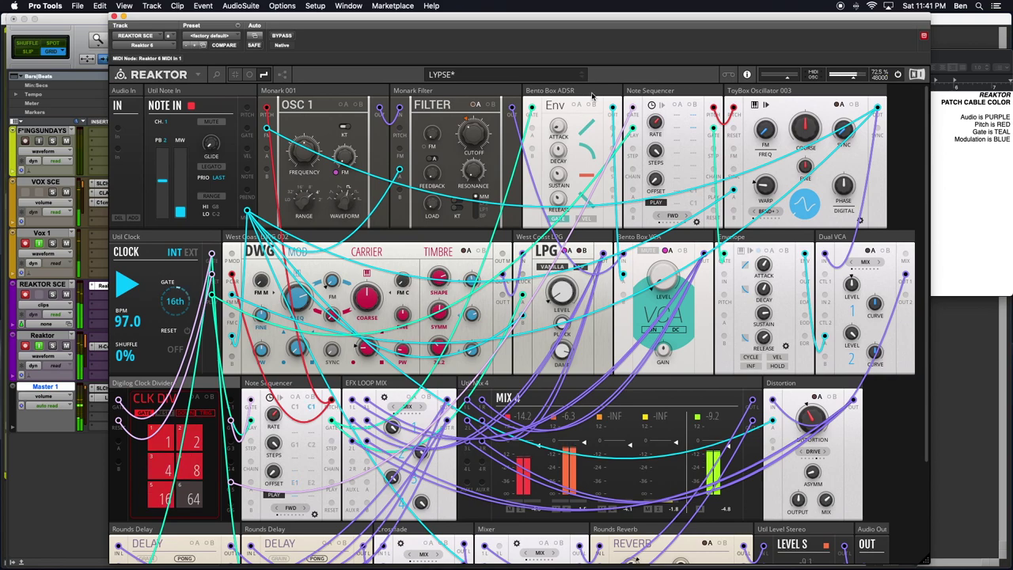
mouse_move(593, 95)
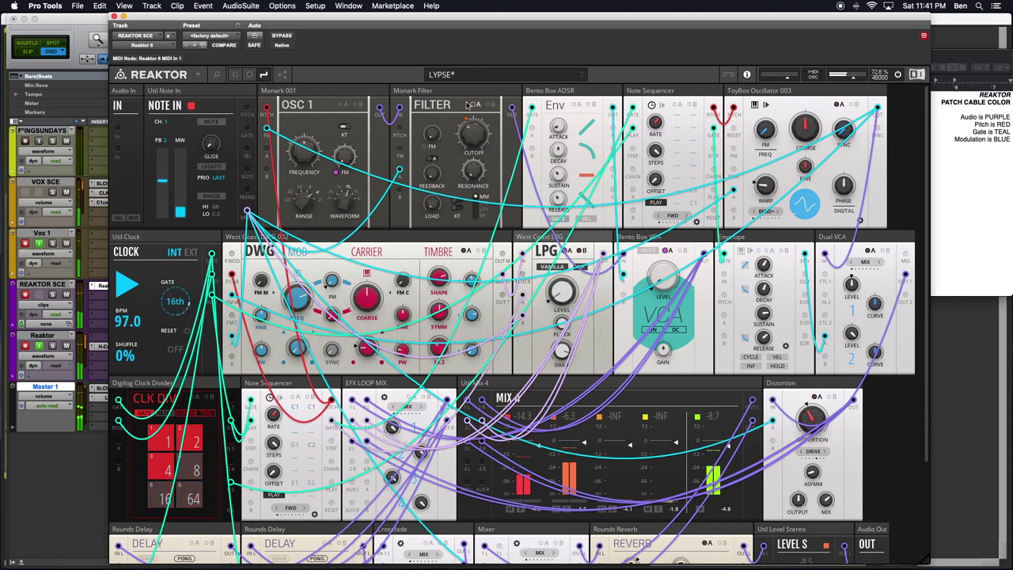
Step: Read the Monark 001 block's oscillator descriptions and switch its oscillator model to OSC 2
left_click(316, 104)
left_click(311, 106)
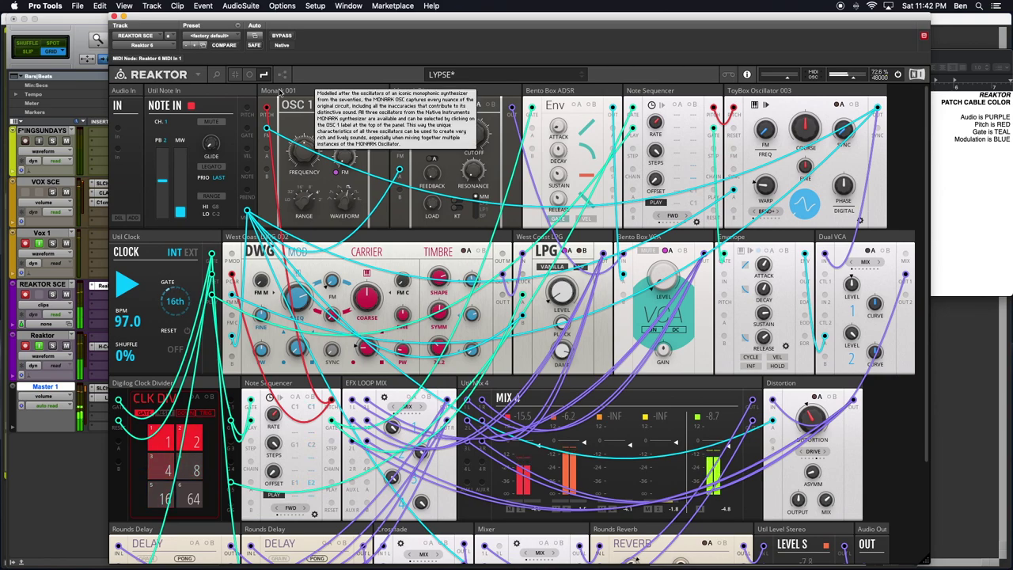
mouse_move(315, 109)
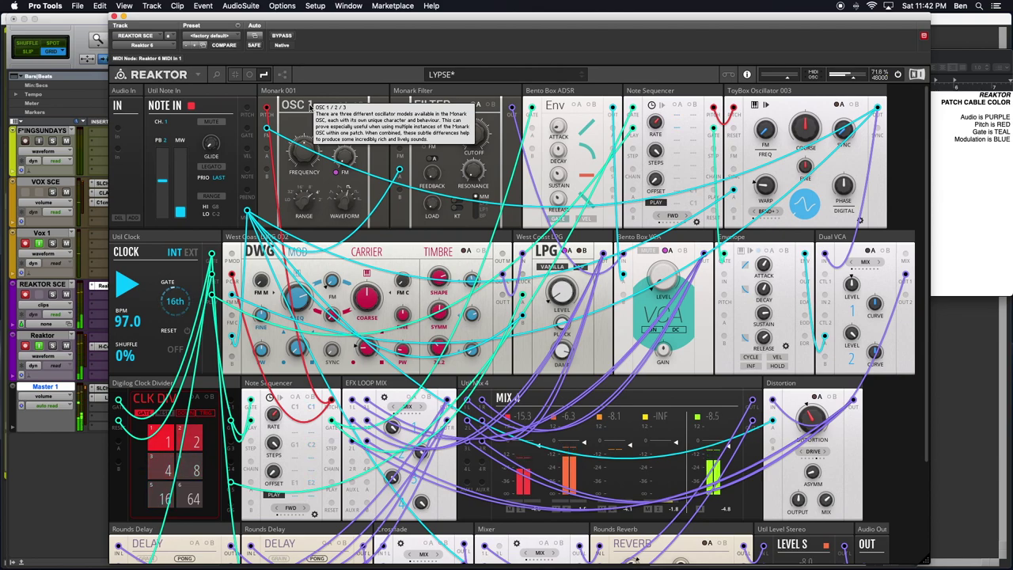
left_click(309, 105)
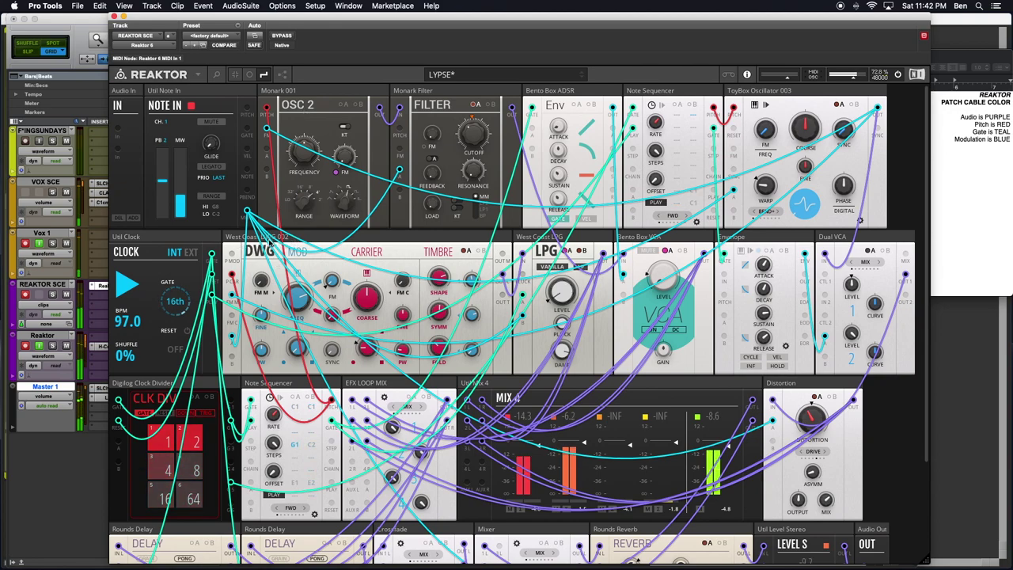
left_click(966, 158)
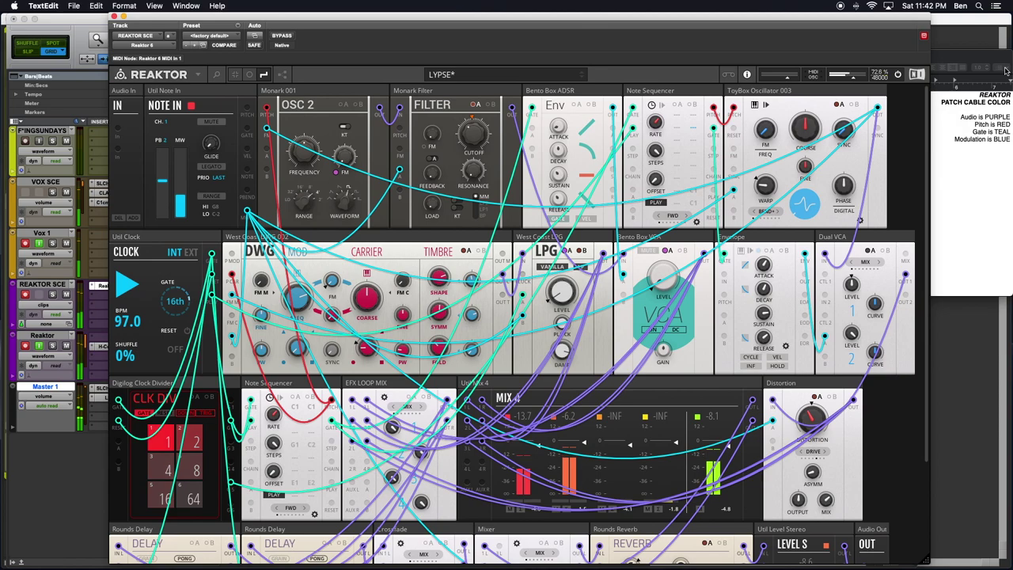
left_click(999, 67)
left_click(848, 142)
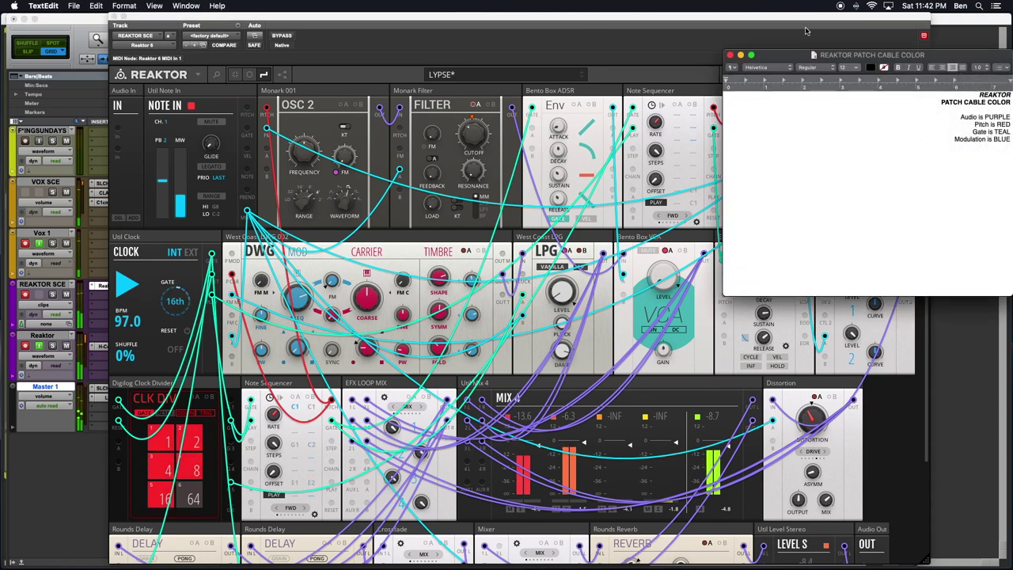
left_click(804, 61)
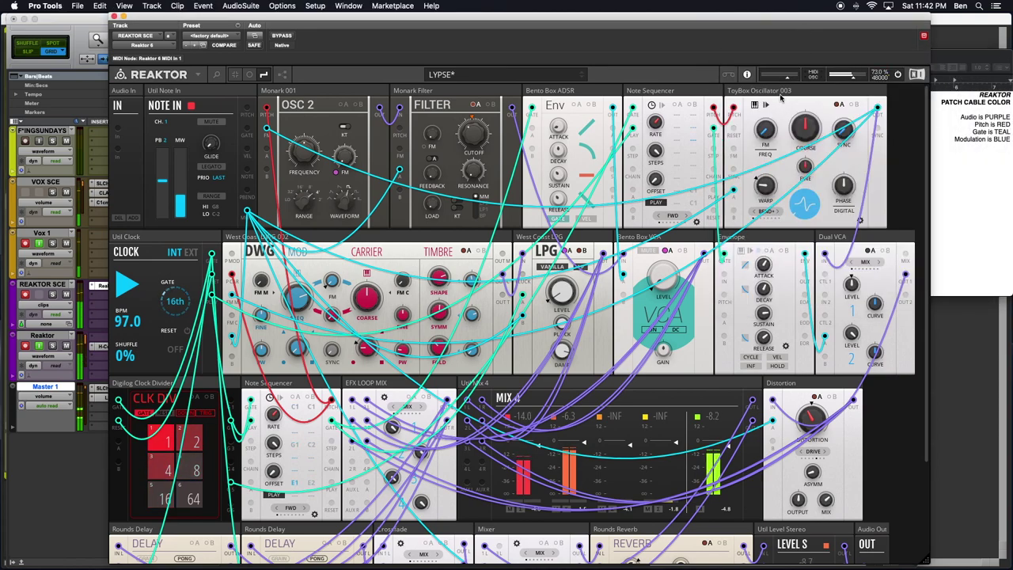
Step: Open the rack's structure view, rename the Util Mix 4 block to OSC MIX, and close the structure view
mouse_move(781, 95)
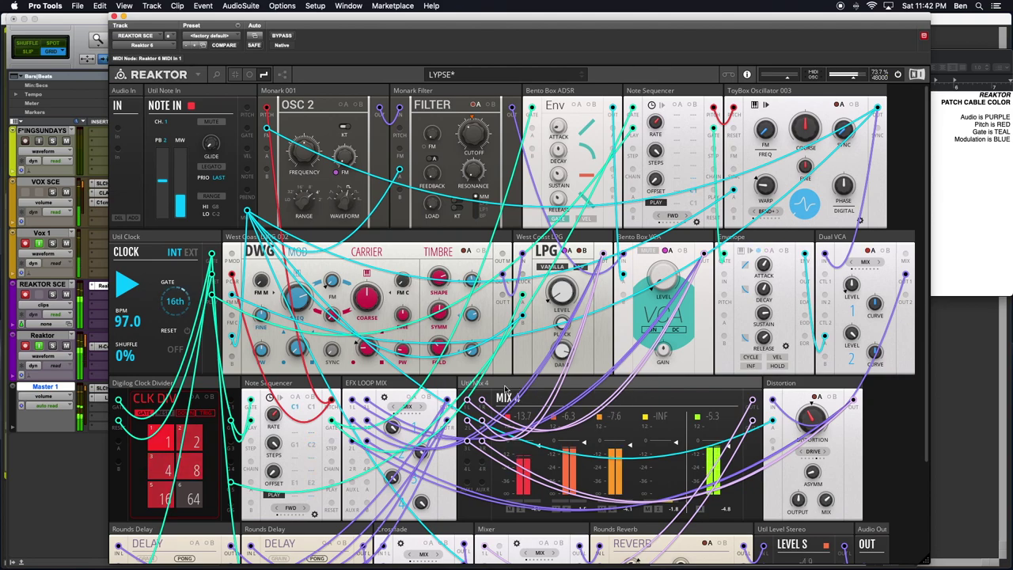
mouse_move(514, 384)
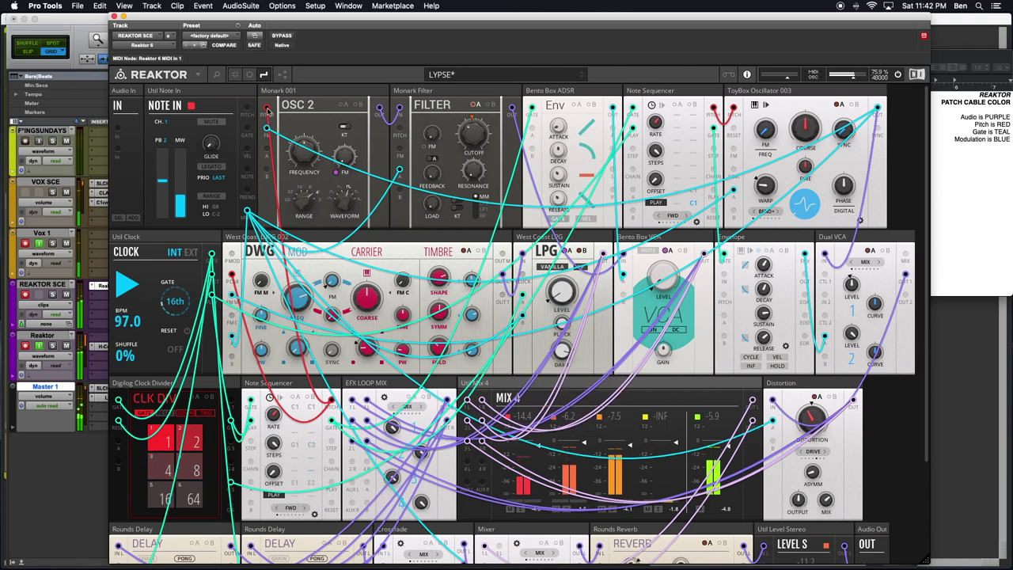
left_click(282, 74)
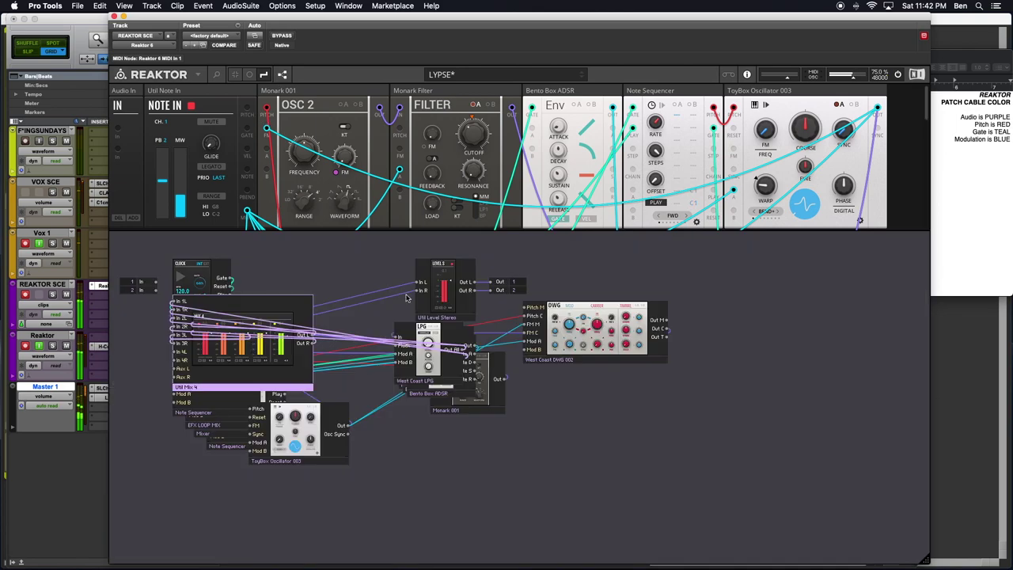
double_click(196, 388)
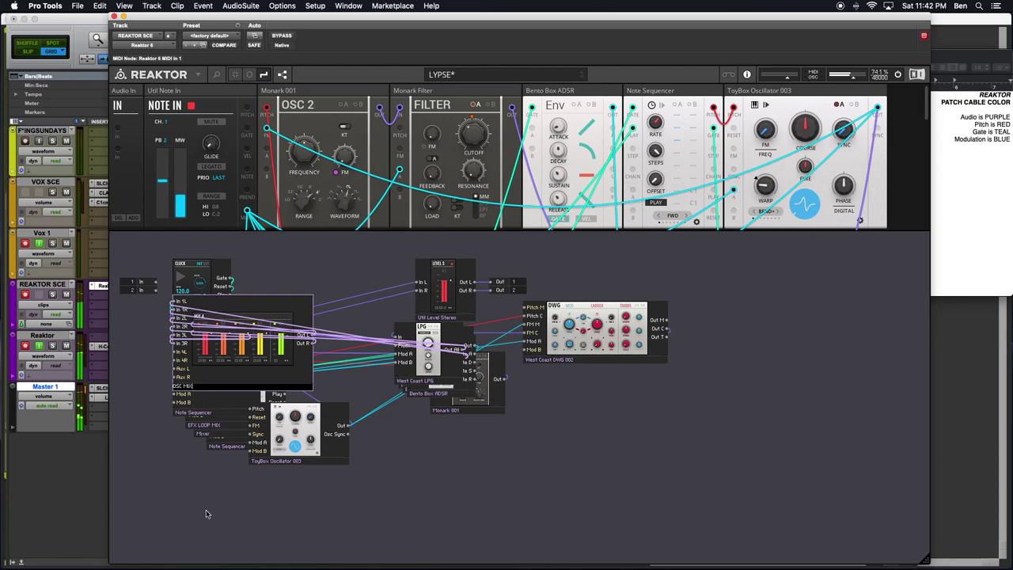
key("Return")
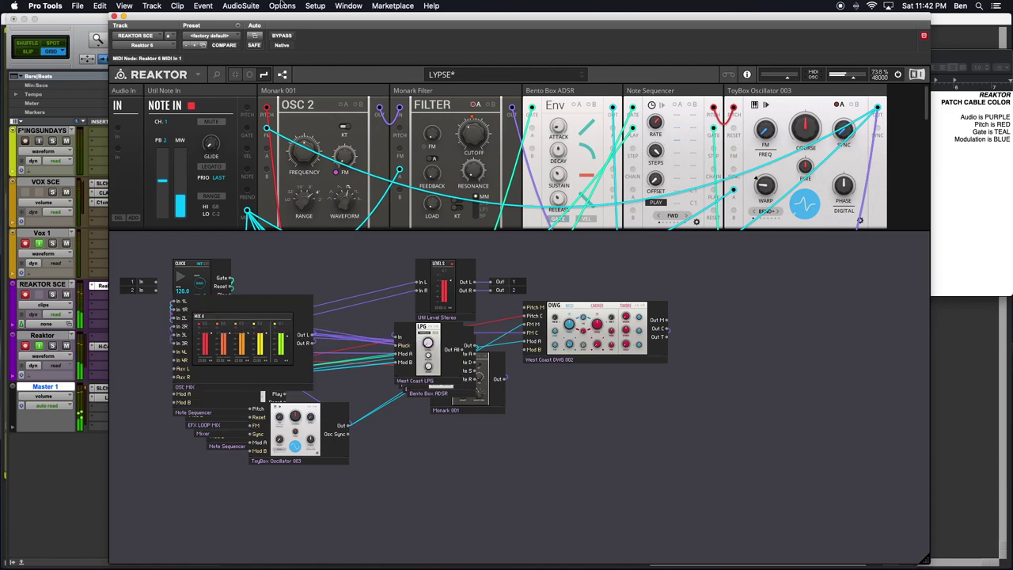
left_click(264, 76)
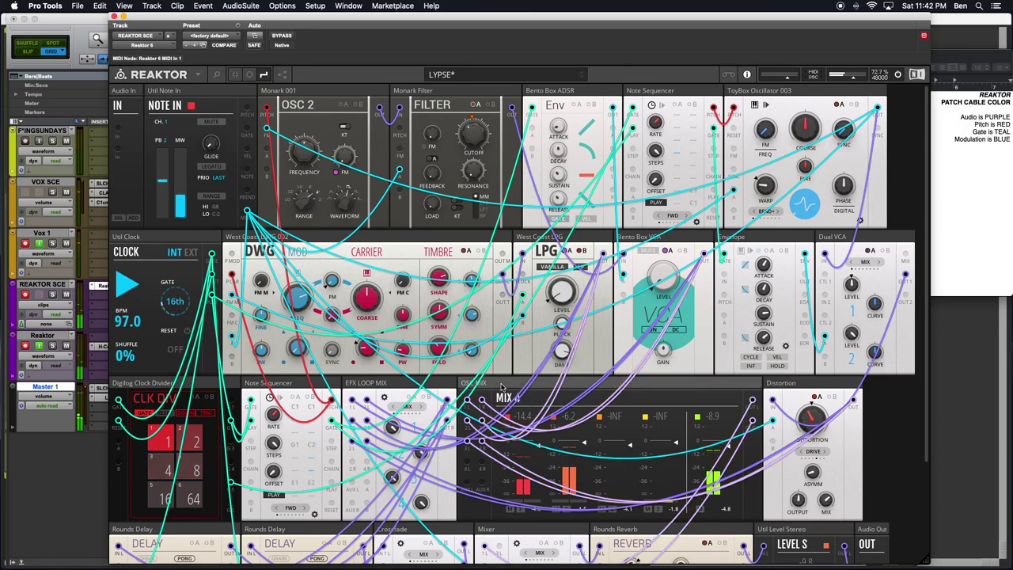
Step: Rename the Crossfade block beside the delays to DLY X-Fade in the structure view, and return to the full rack
scroll(309, 310, "down", 5)
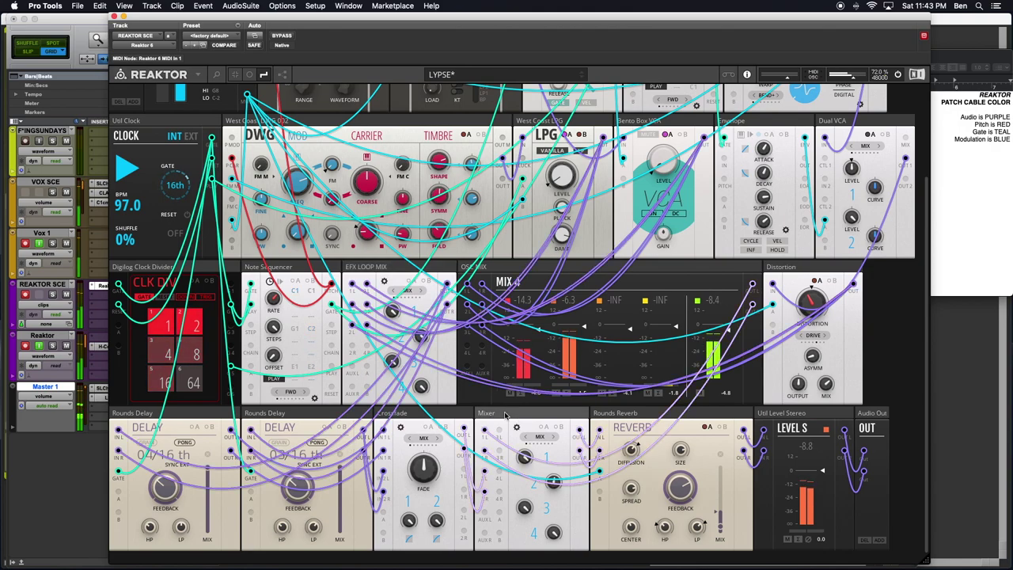
mouse_move(501, 416)
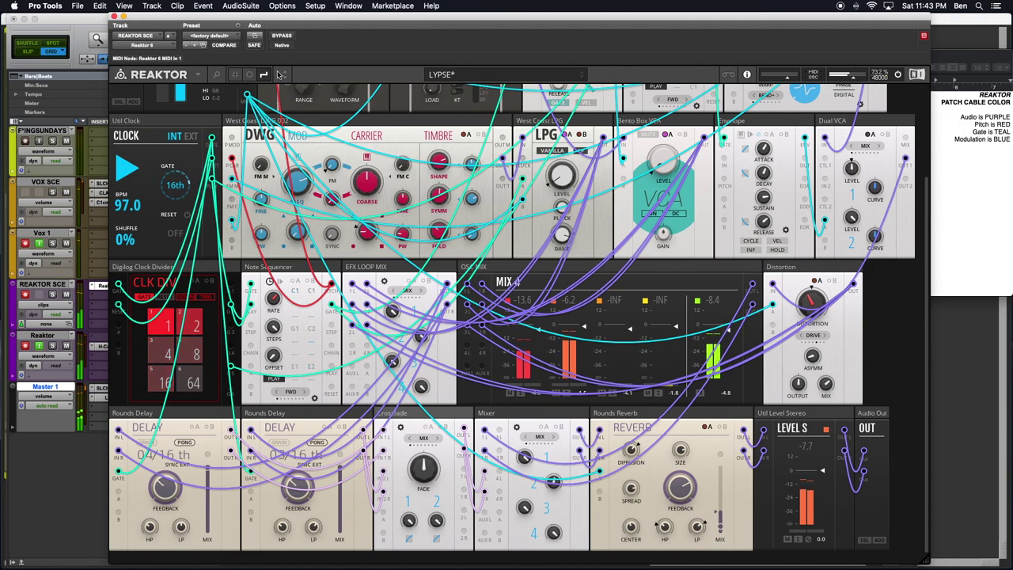
left_click(278, 74)
double_click(226, 420)
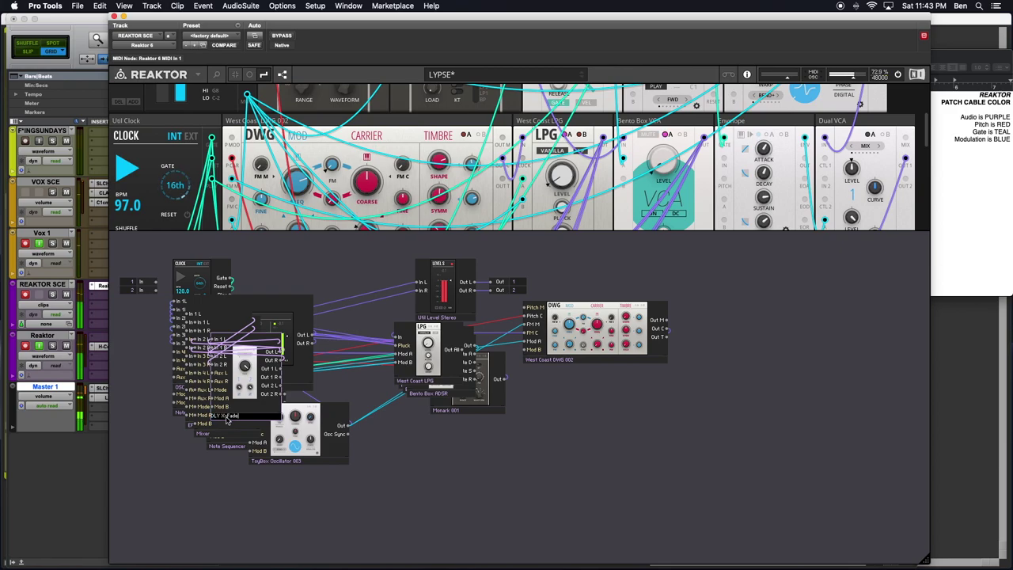
left_click(324, 542)
left_click(280, 75)
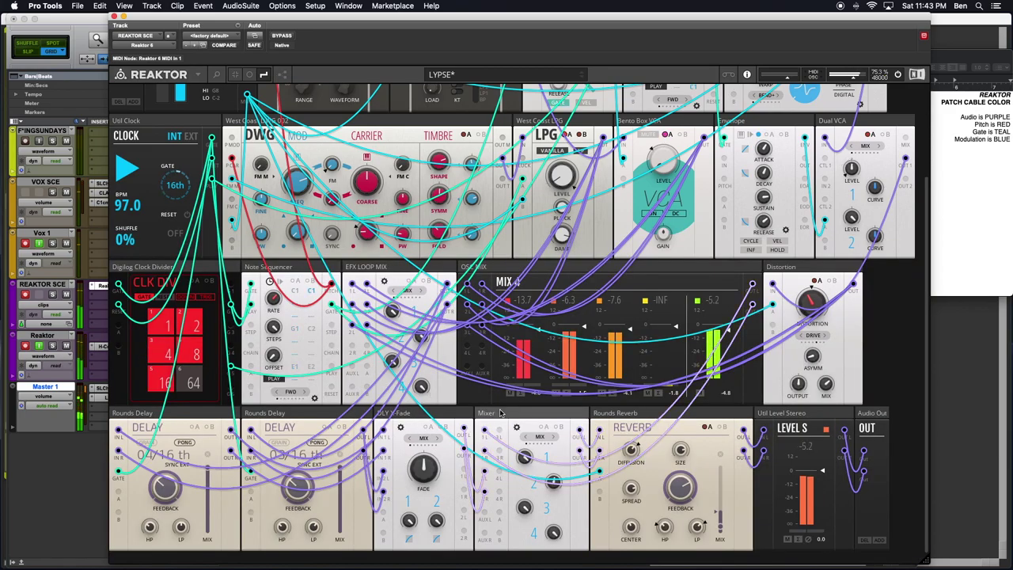
Step: Rename the Mixer block before the Rounds Reverb to MIX > OUT > in the structure view, and return to the full rack
key("F6")
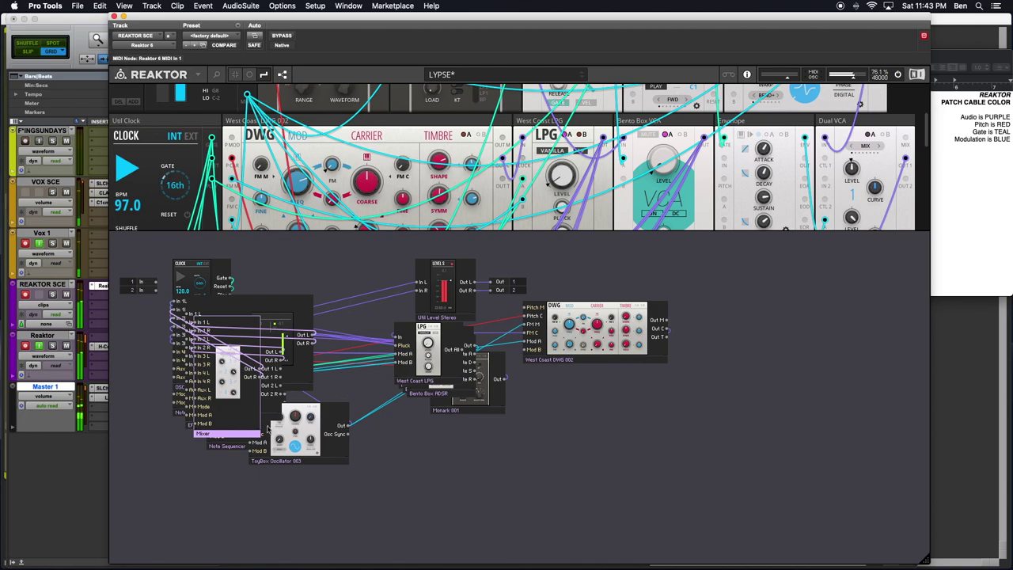
double_click(212, 434)
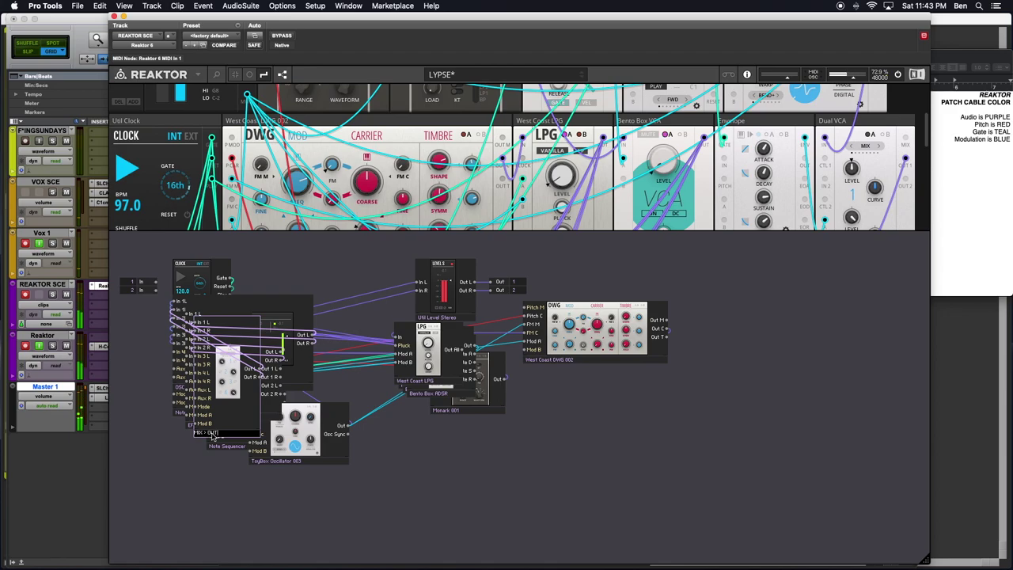
left_click(258, 480)
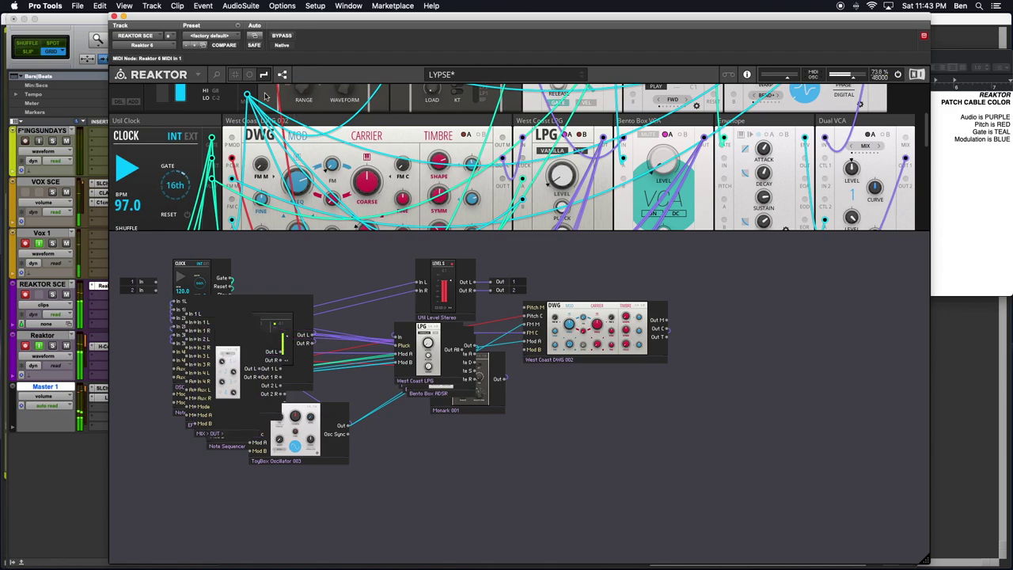
left_click(280, 75)
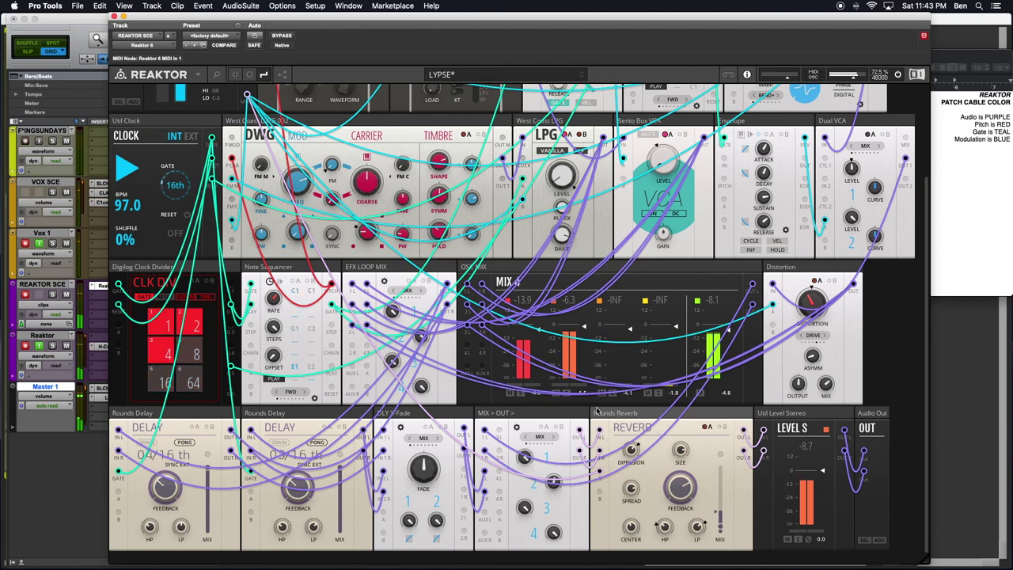
Step: Examine the Rounds Reverb's cables from the MIX > OUT > block and to the Util Level Stereo block
mouse_move(621, 413)
scroll(701, 420, "up", 2)
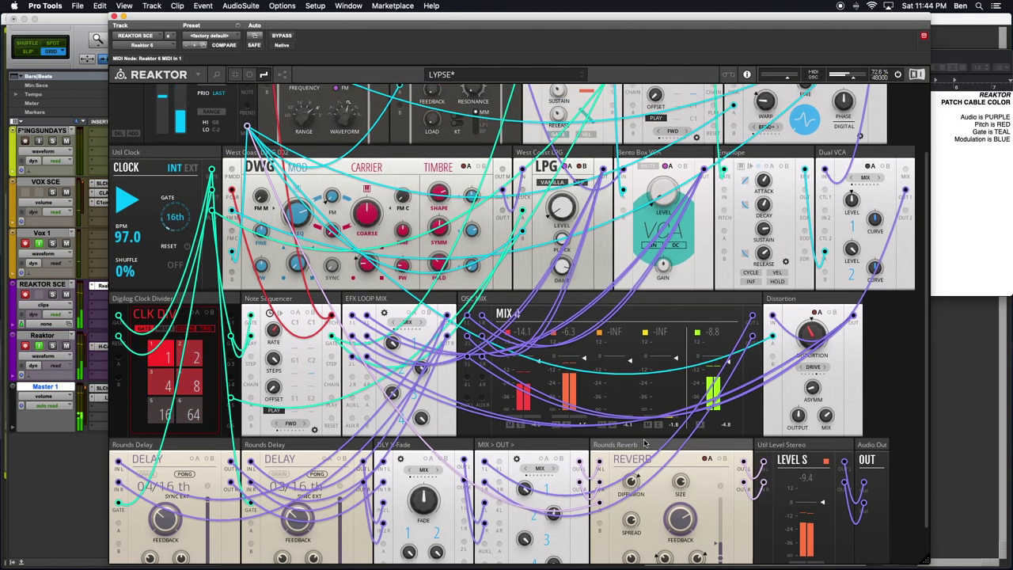
scroll(700, 419, "up", 3)
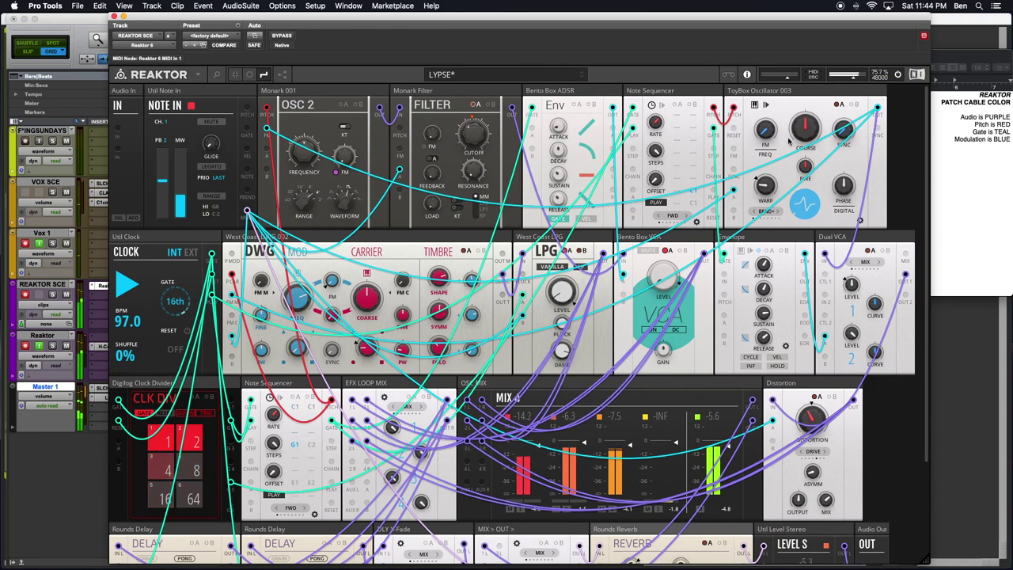
Step: Trace the cables of the Bento Box VCA, West Coast DWG, Dual VCA and Distortion blocks
mouse_move(339, 95)
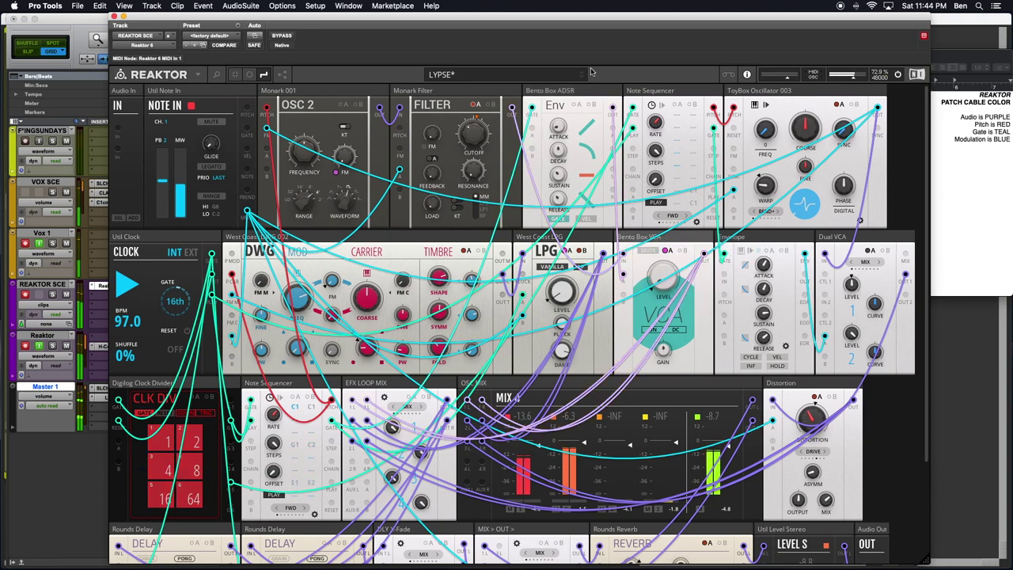
left_click(566, 92)
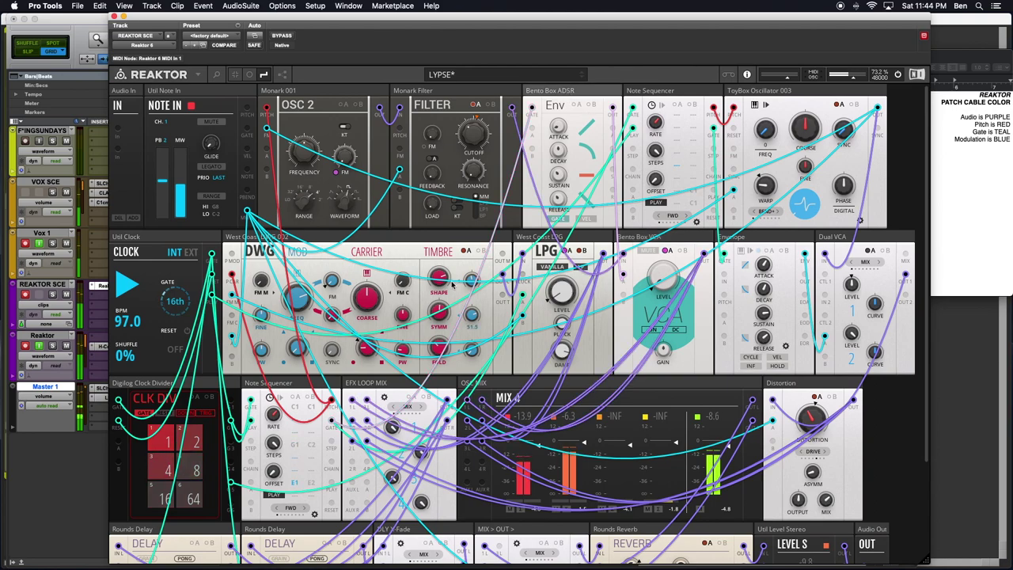
left_click(320, 242)
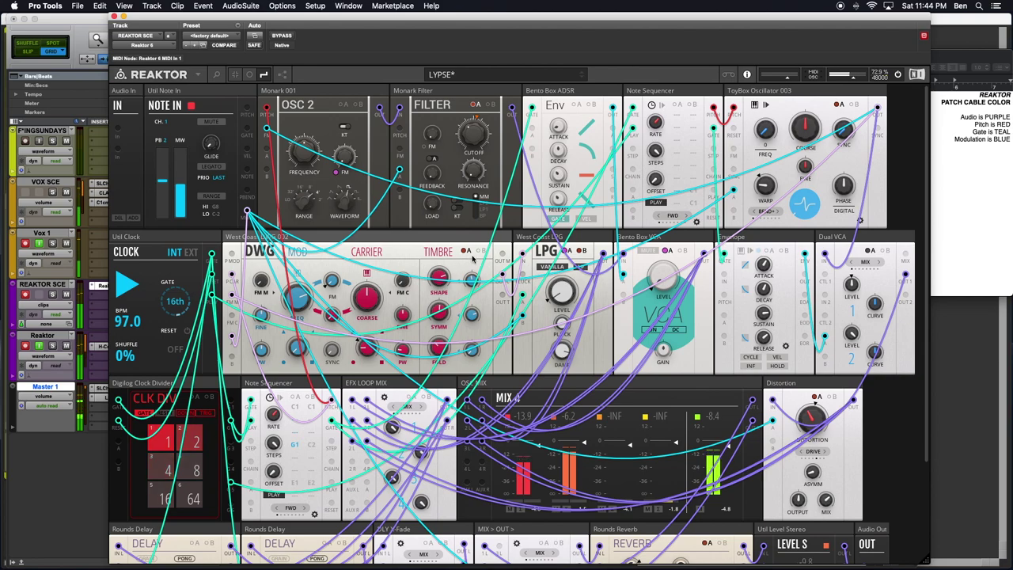
left_click(534, 235)
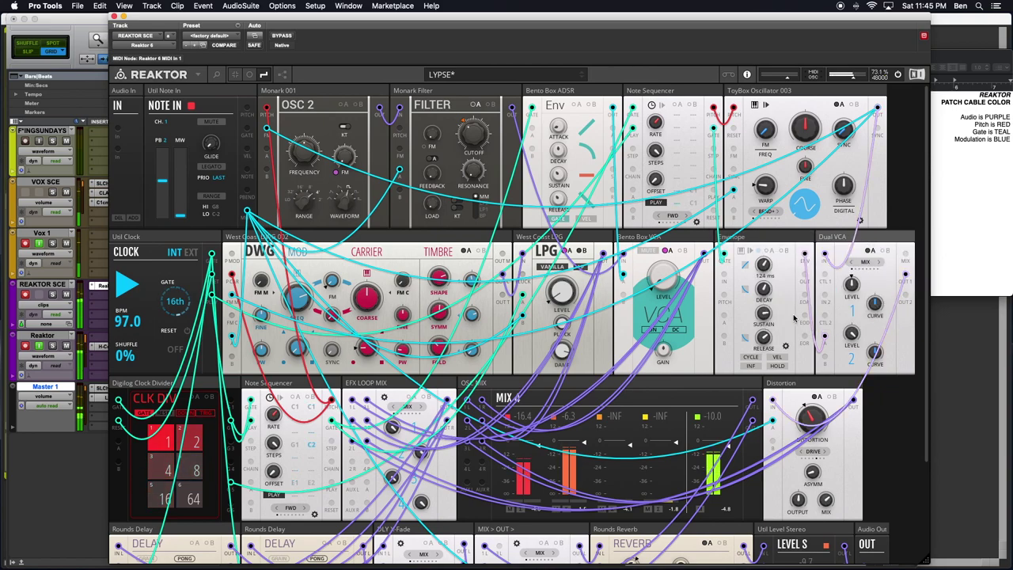
mouse_move(806, 384)
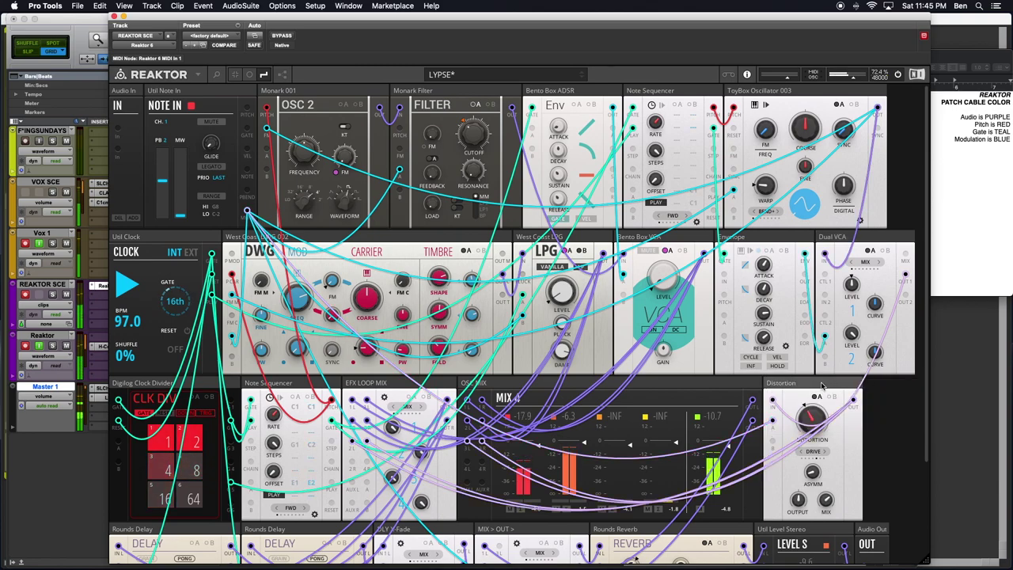
scroll(766, 446, "down", 1)
scroll(835, 263, "up", 1)
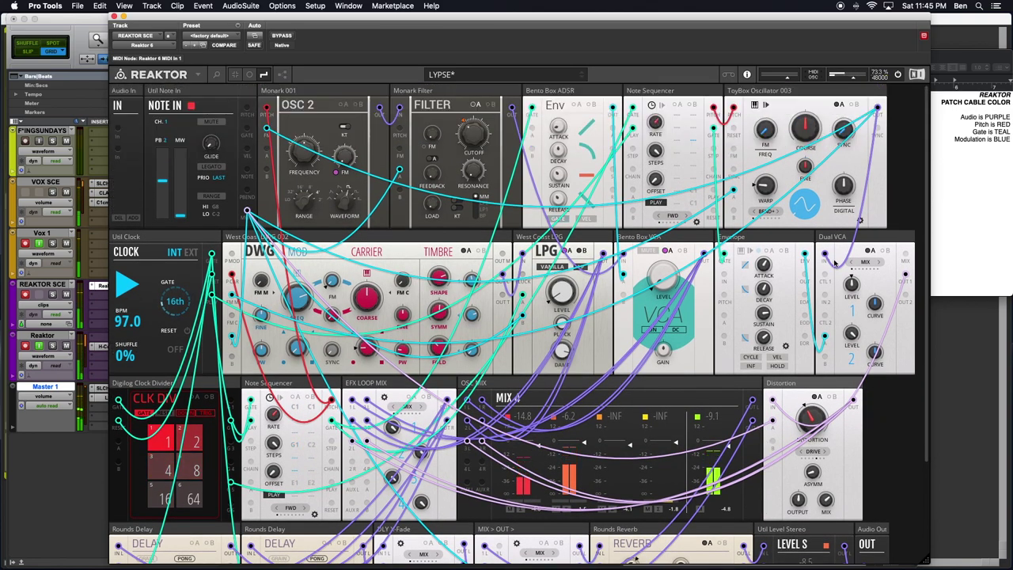
Step: Trace the Util Note In block's modulation cables to their destinations across the rack, and clear the highlight
mouse_move(800, 314)
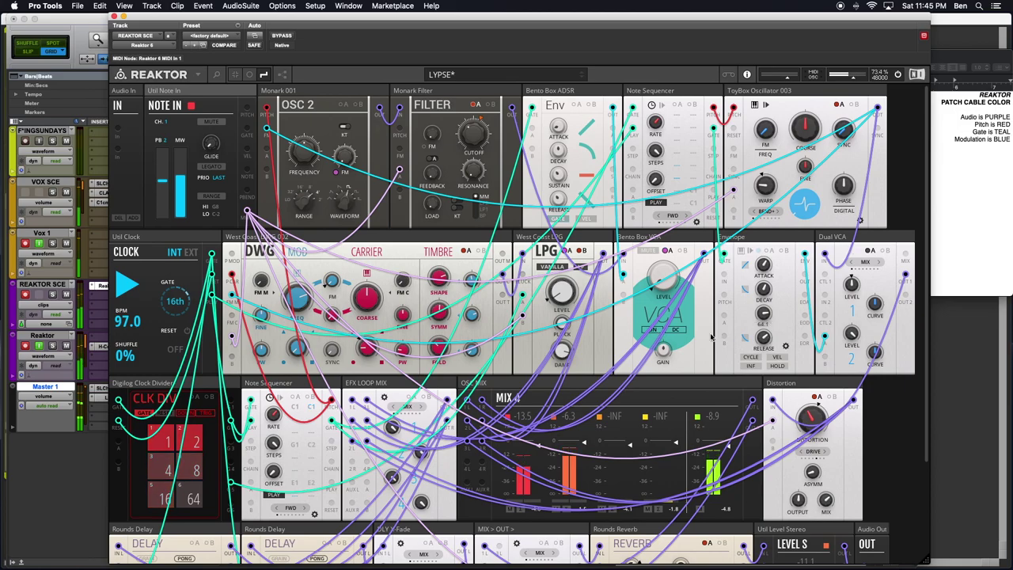
scroll(291, 466, "down", 5)
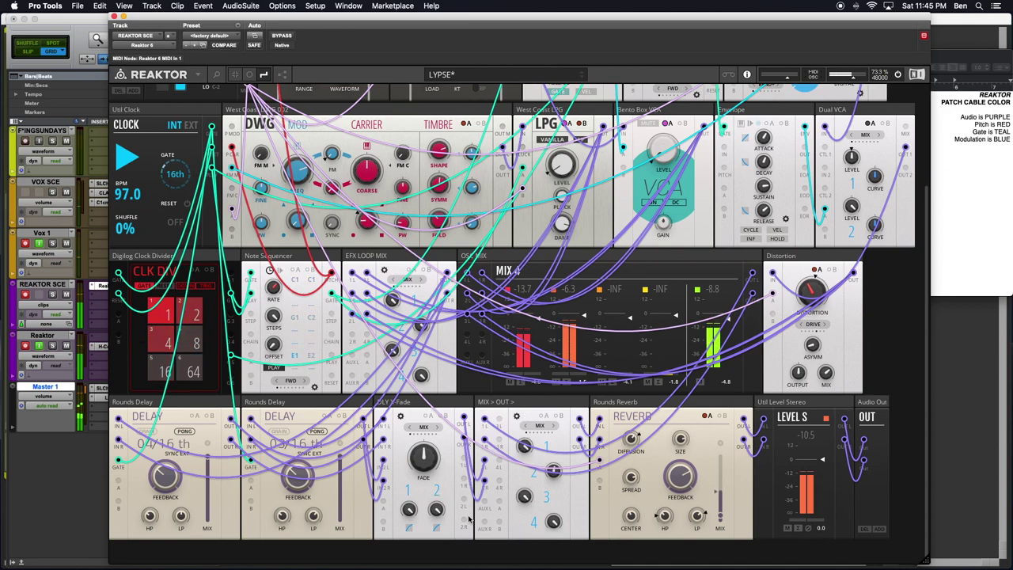
scroll(625, 299, "up", 2)
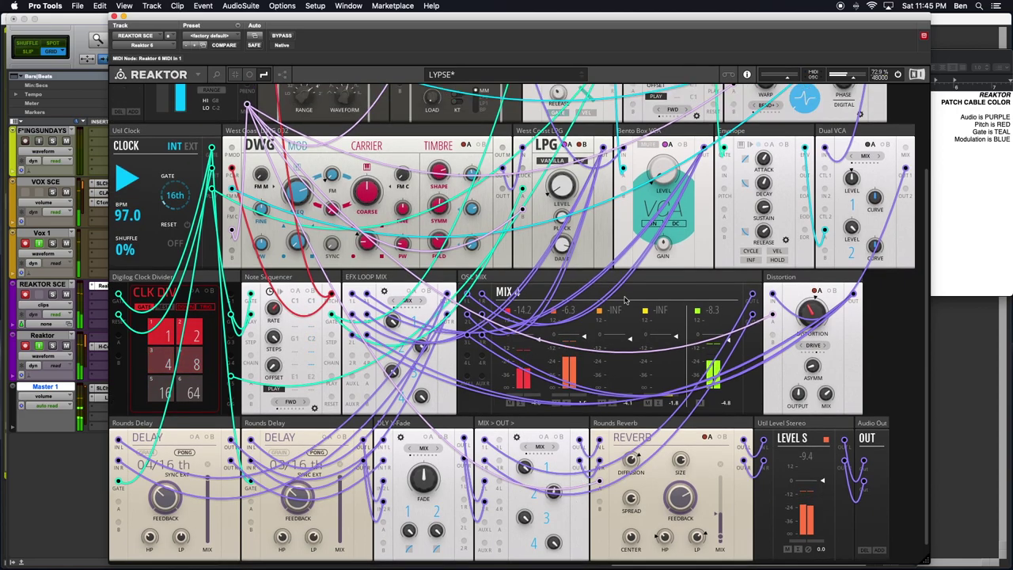
scroll(504, 383, "down", 2)
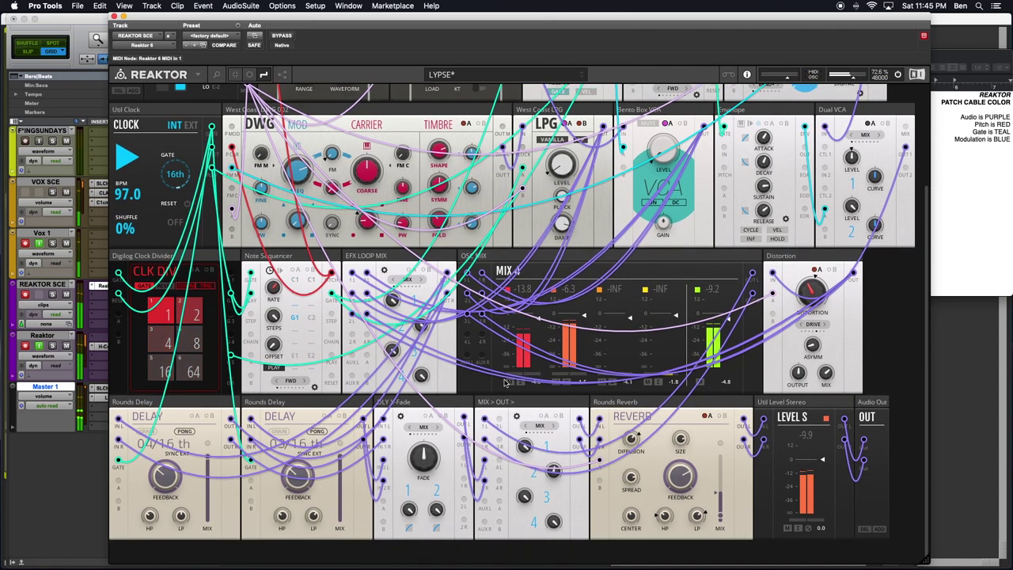
scroll(504, 383, "up", 10)
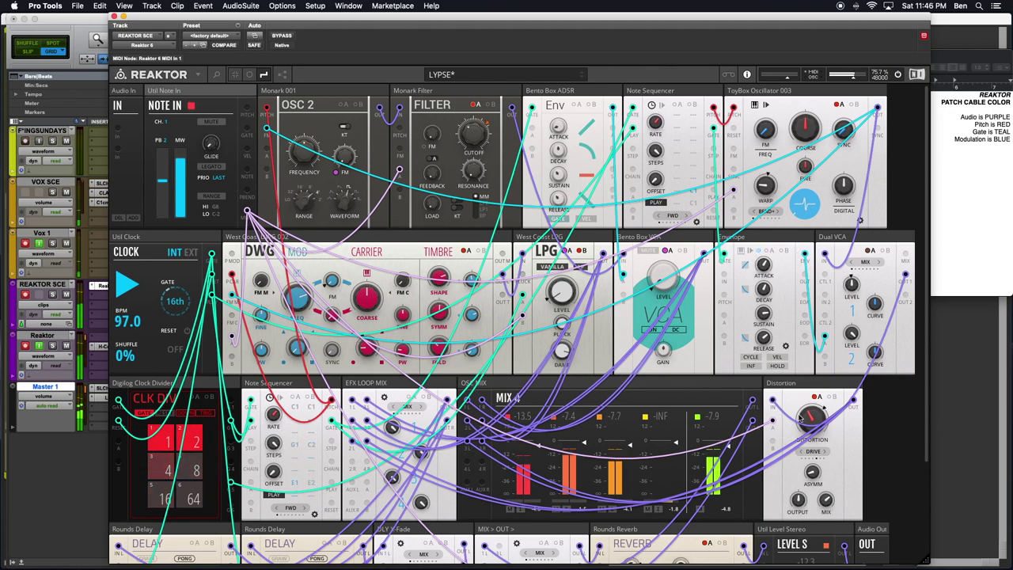
left_click(904, 459)
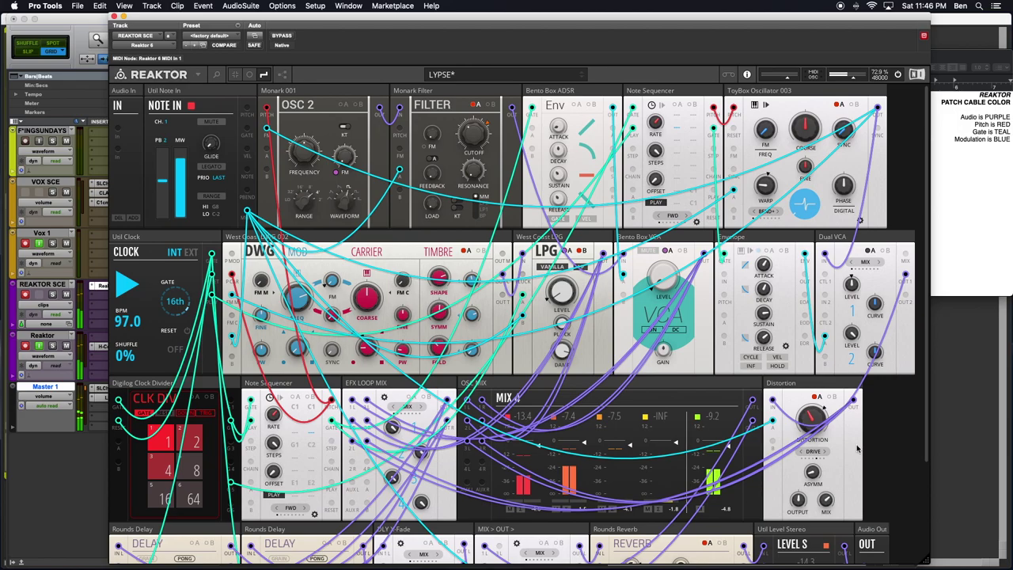
Step: Adjust the Rounds Reverb's spread, high-pass and feedback controls, and inspect its modulation A amounts
scroll(735, 505, "down", 3)
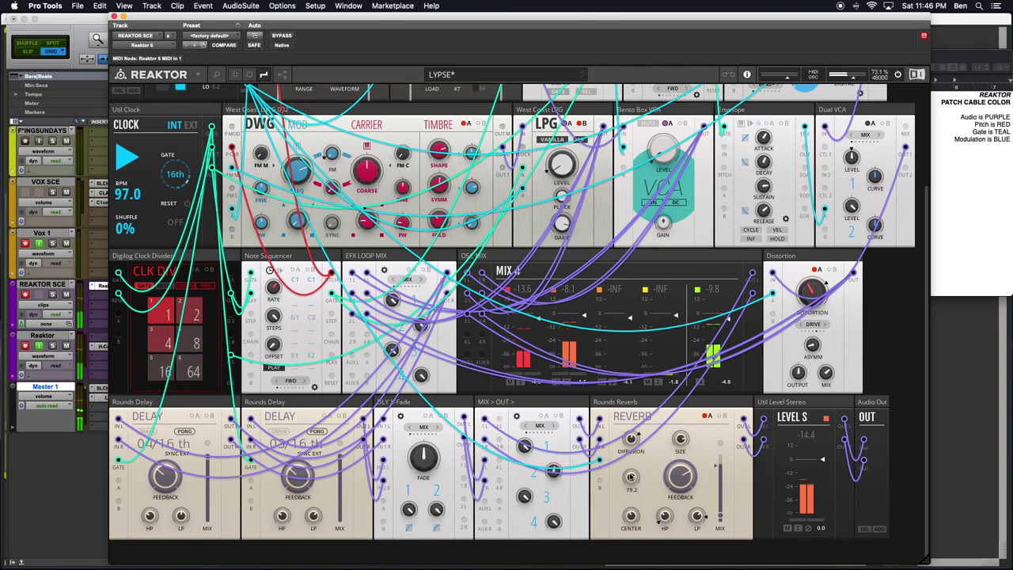
mouse_move(631, 477)
left_mouse_down()
mouse_move(629, 495)
mouse_move(628, 467)
left_mouse_up()
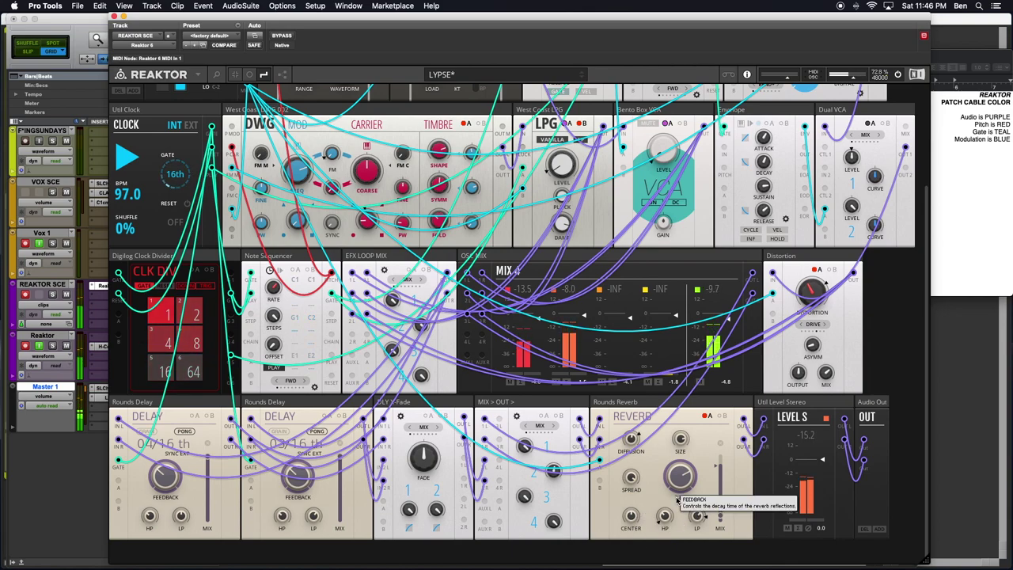
left_click_drag(665, 515, 665, 511)
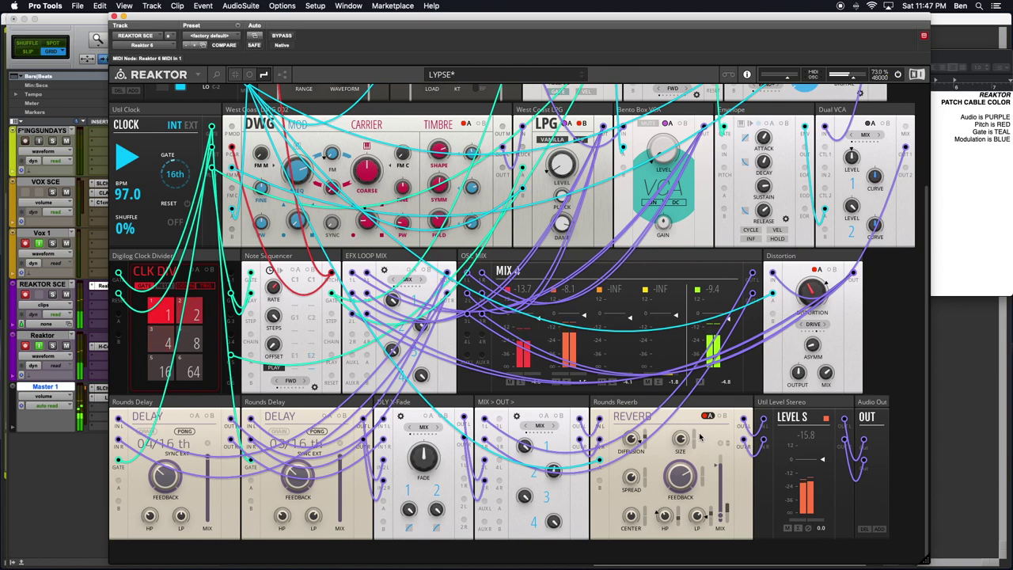
mouse_move(679, 437)
mouse_move(679, 502)
mouse_move(679, 483)
left_mouse_down()
mouse_move(679, 465)
mouse_move(678, 484)
left_mouse_up()
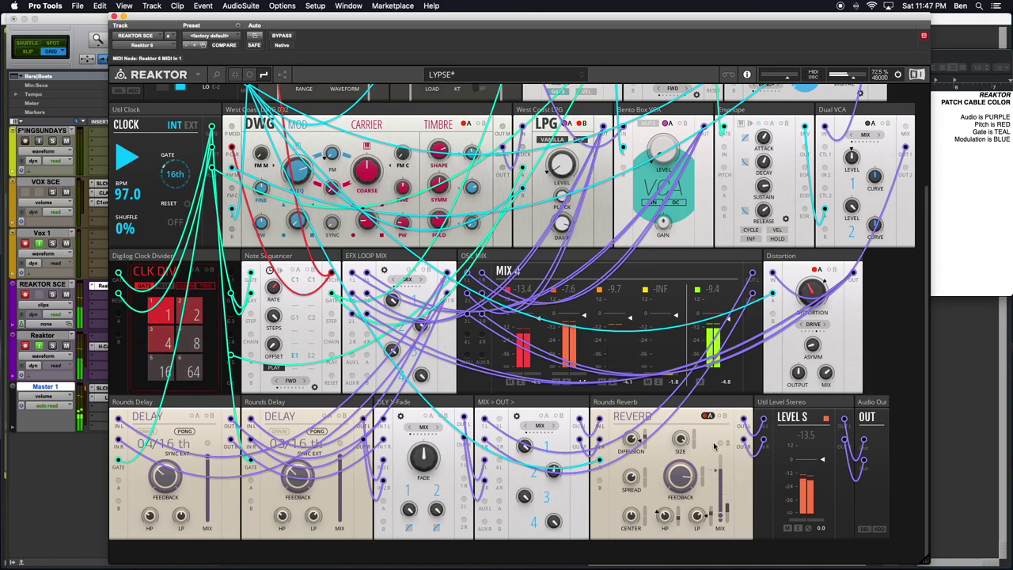
mouse_move(701, 474)
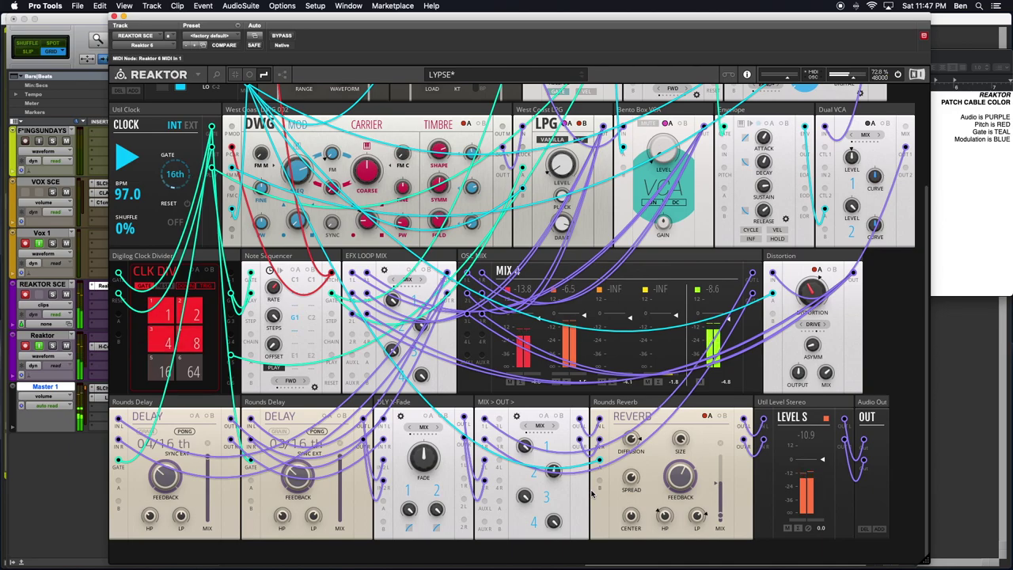
Step: Move the Reaktor window slightly across the screen and mute the VOX SCE track
scroll(819, 262, "up", 5)
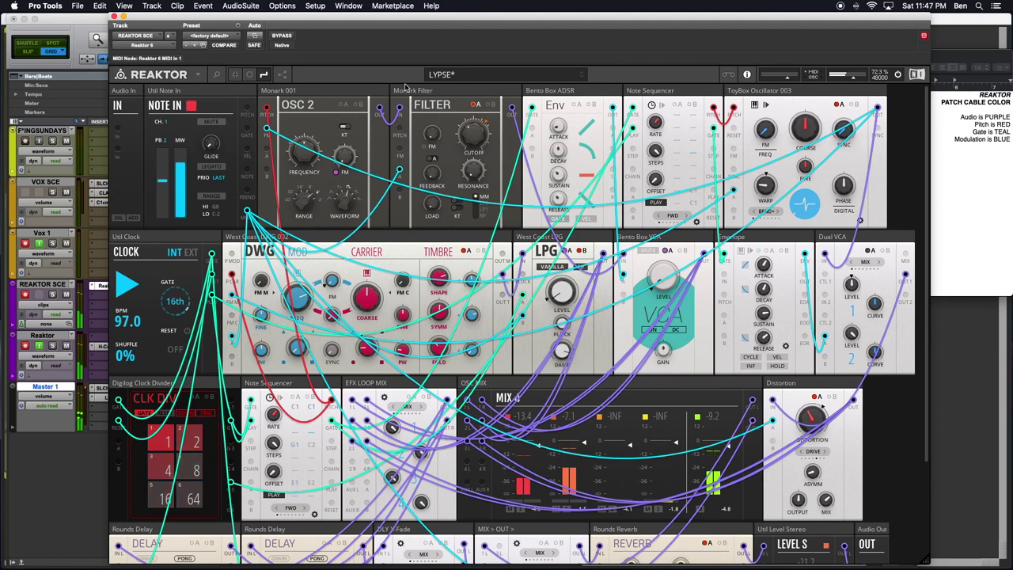
scroll(570, 237, "down", 3)
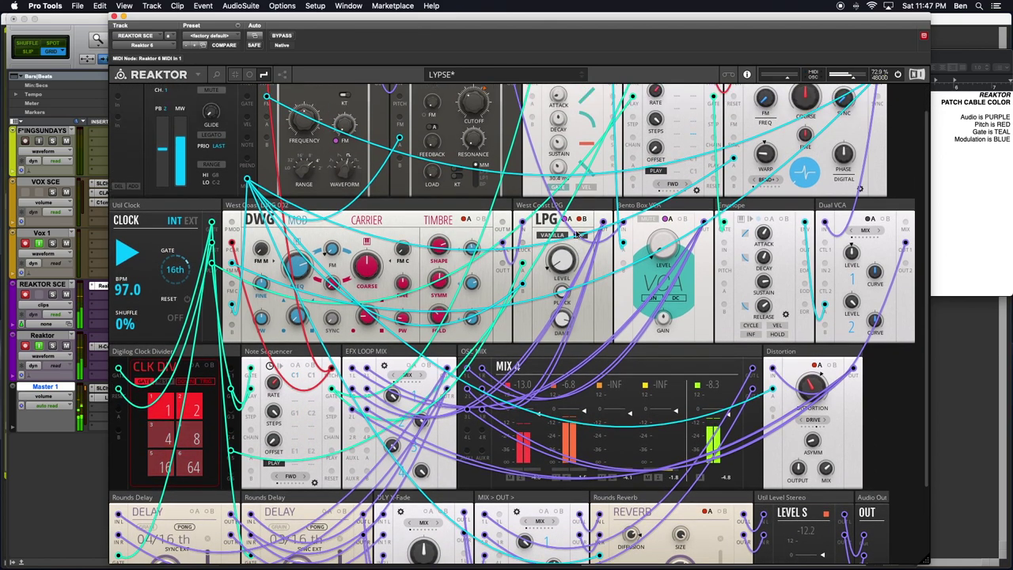
scroll(491, 249, "up", 3)
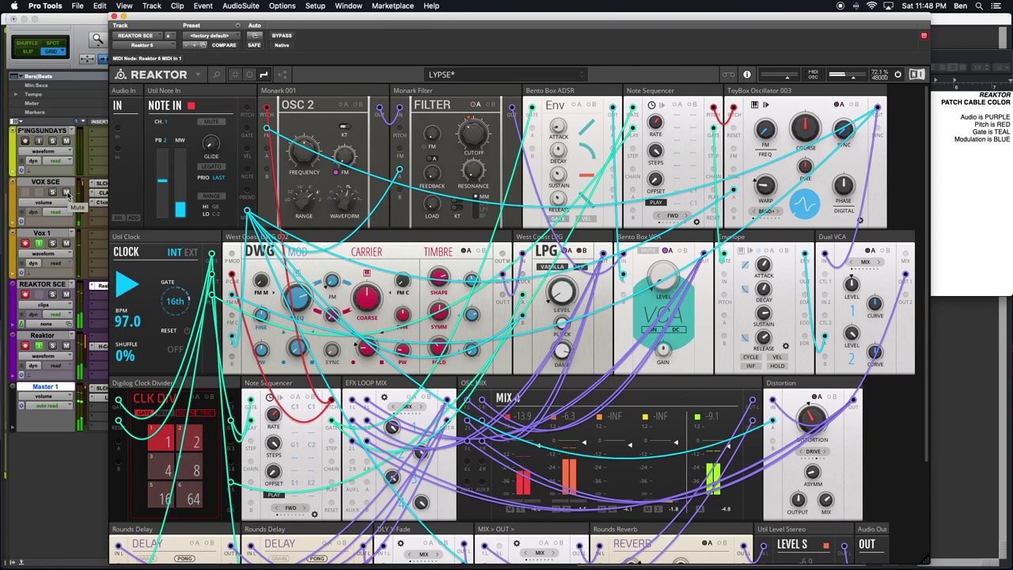
scroll(435, 345, "down", 5)
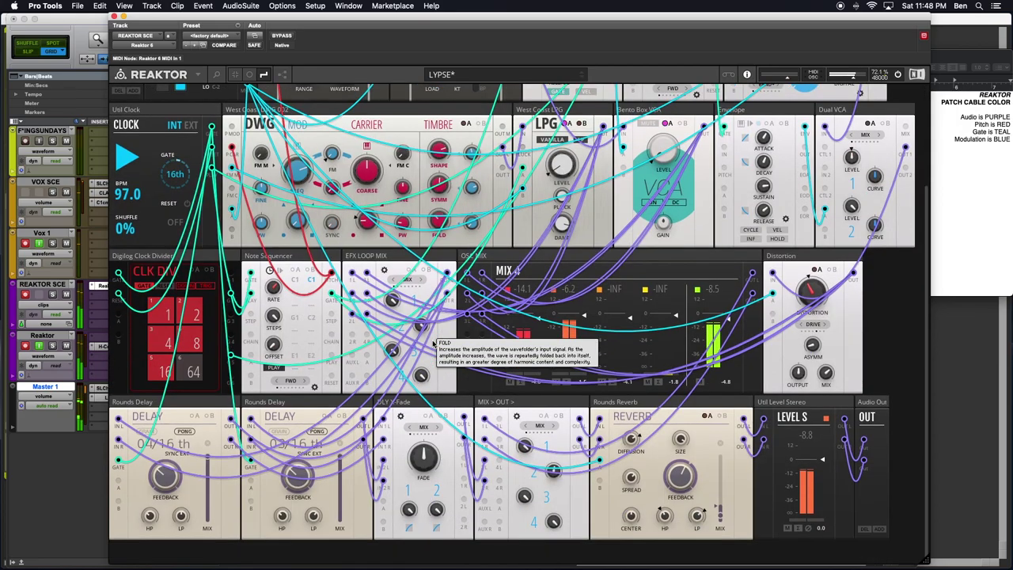
scroll(584, 428, "up", 5)
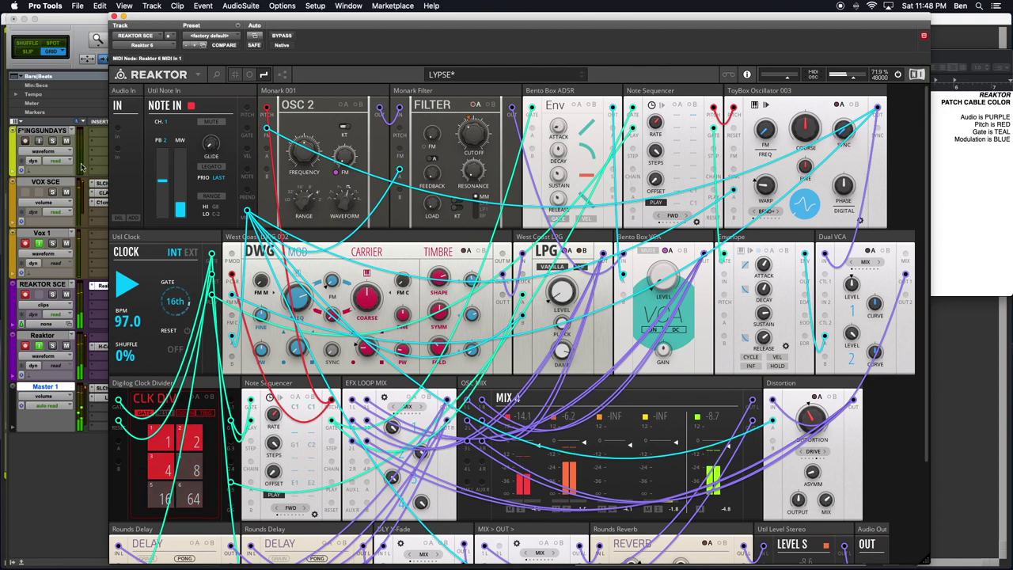
mouse_move(243, 21)
left_mouse_down()
mouse_move(247, 485)
mouse_move(270, 117)
mouse_move(245, 16)
mouse_move(231, 5)
left_mouse_up()
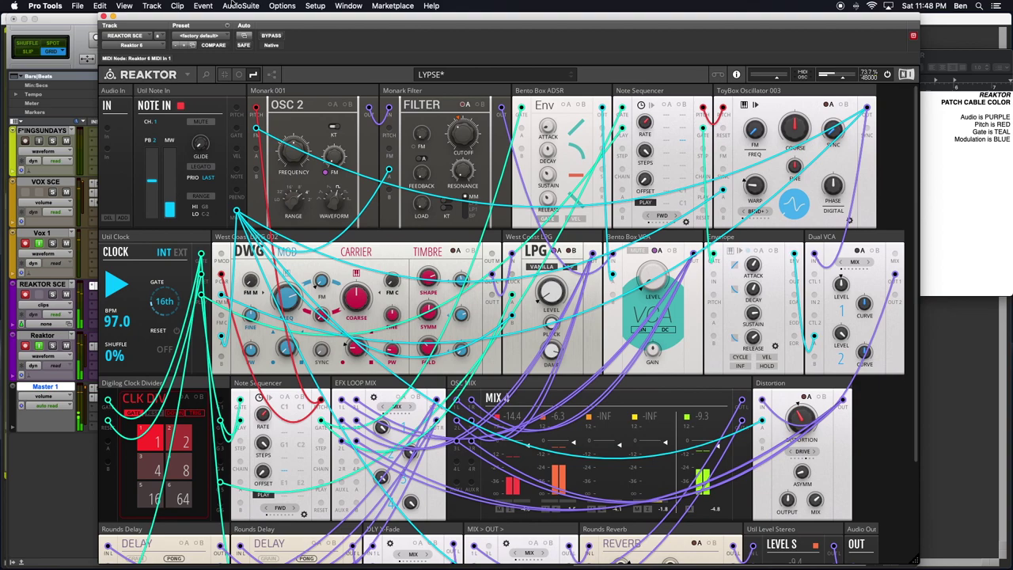
left_click(66, 193)
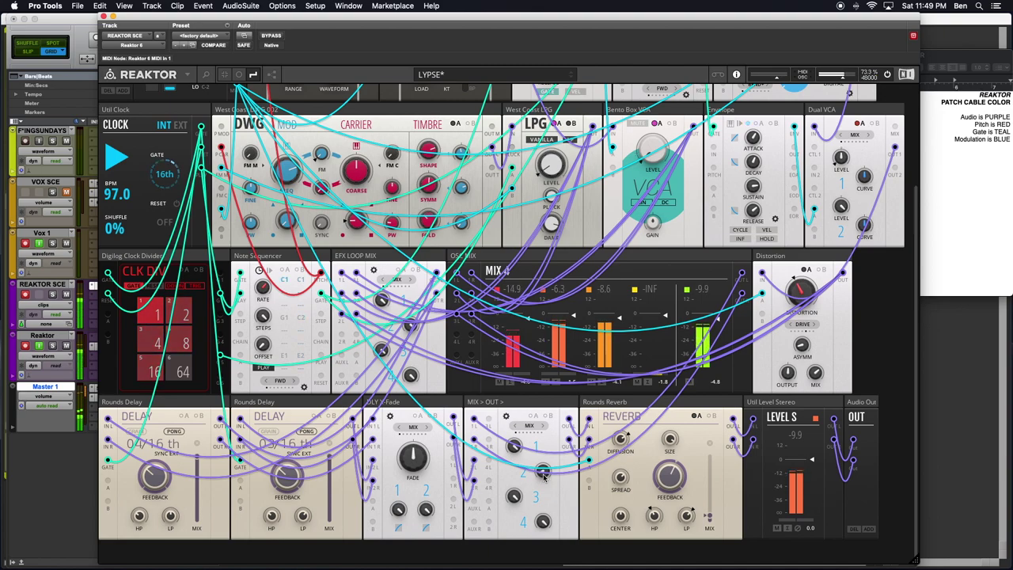
Step: Adjust the channel 2 level in the MIX > OUT > block, bringing it to about 55.8
left_click_drag(543, 474, 544, 472)
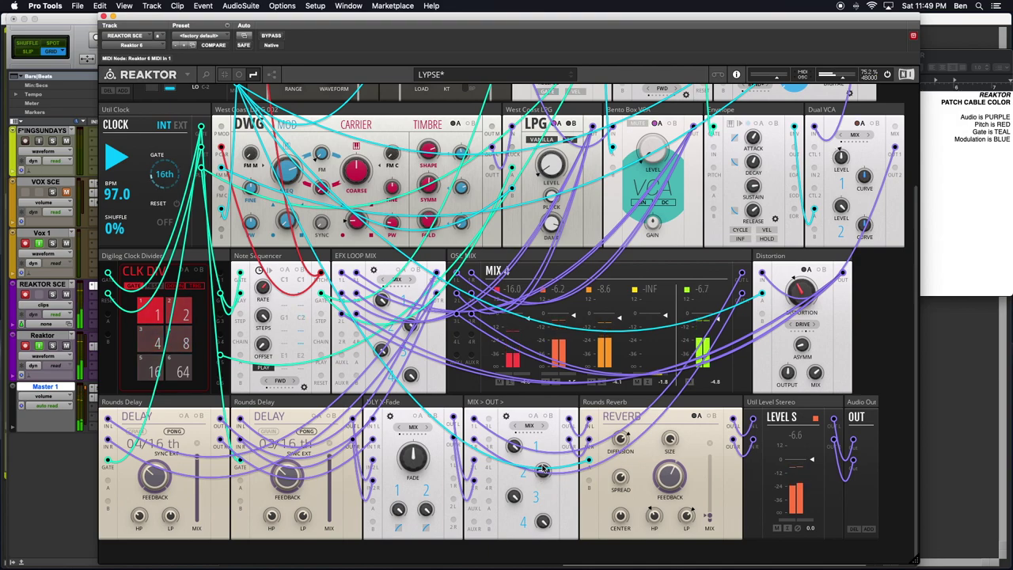
left_click_drag(545, 472, 541, 417)
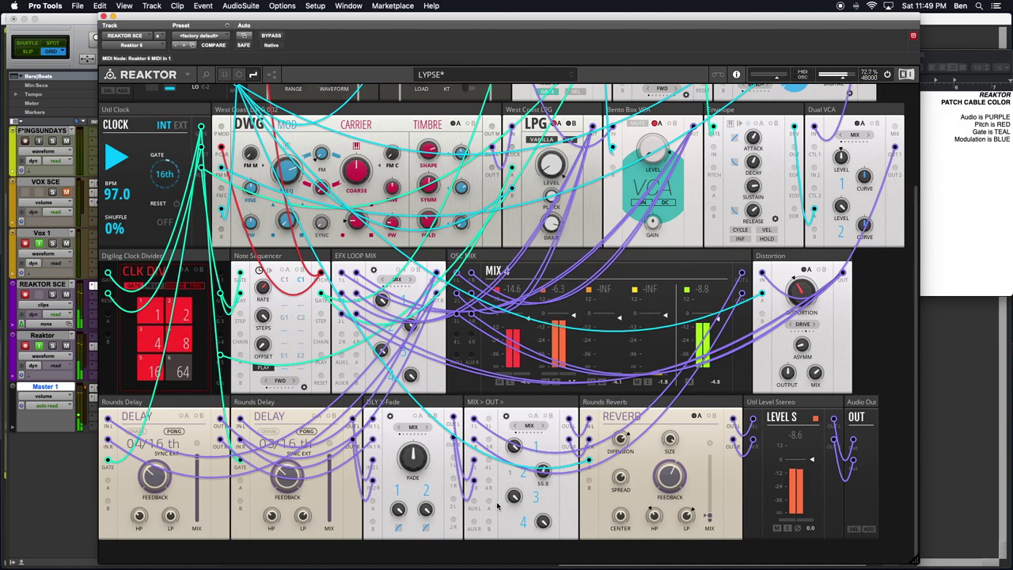
left_click_drag(542, 473, 542, 470)
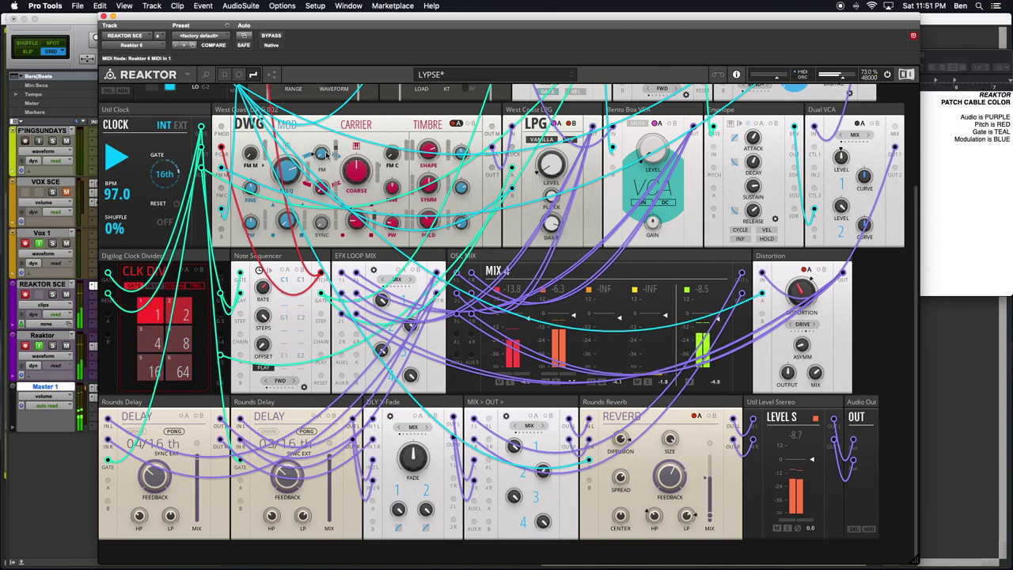
Step: Raise the Monark Filter's feedback to about 67.5
scroll(491, 274, "up", 5)
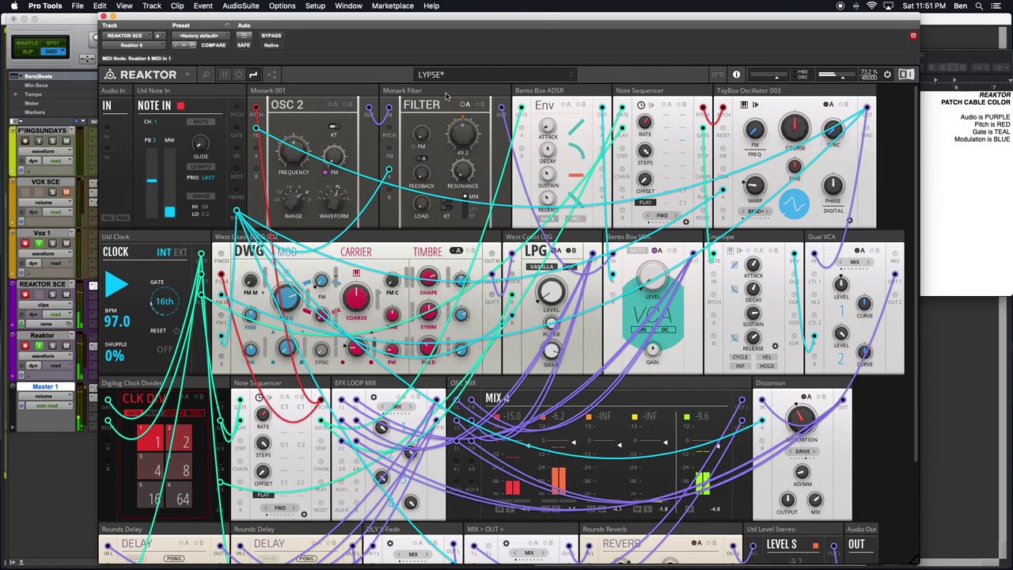
left_click_drag(444, 110, 409, 93)
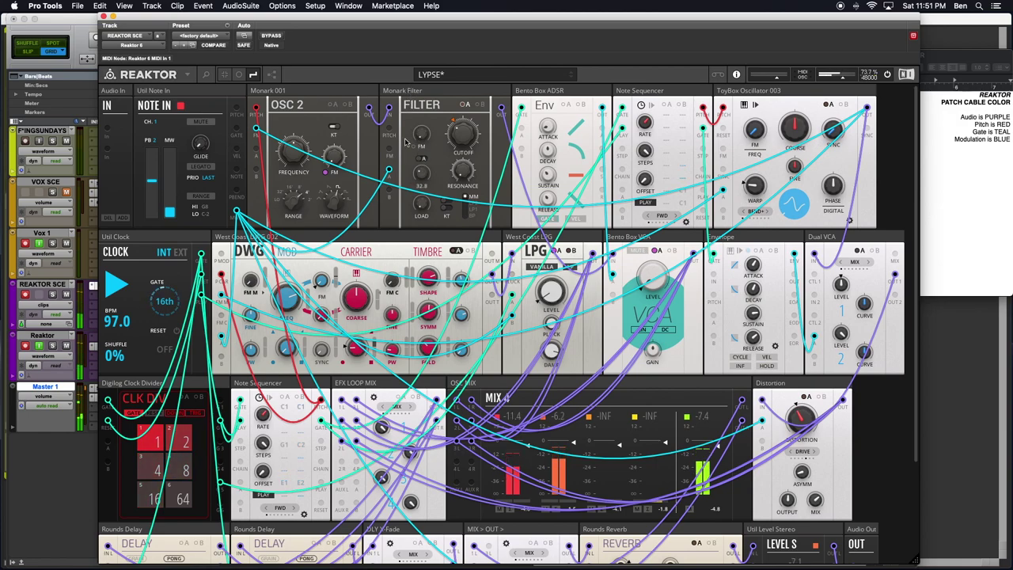
left_click_drag(421, 187, 418, 185)
left_click_drag(411, 139, 418, 76)
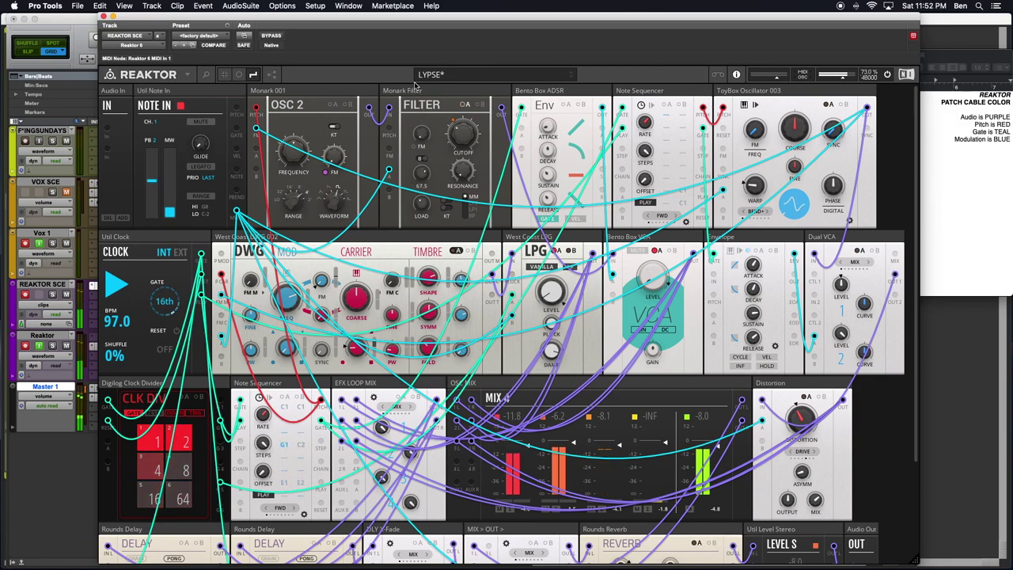
Step: Set the Monark Filter's resonance to about 16.7 and sweep its cutoff
left_click_drag(463, 109, 457, 123)
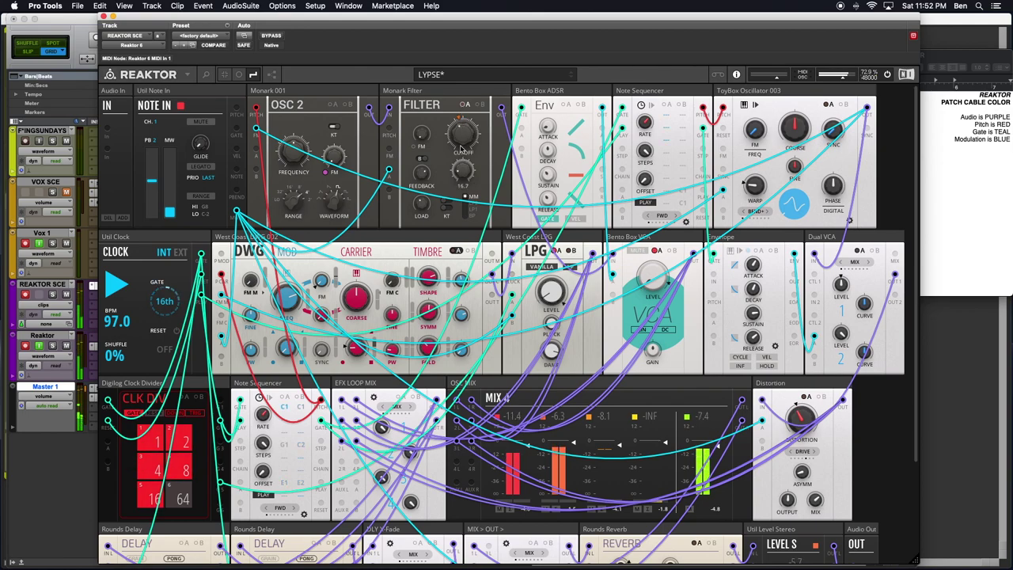
mouse_move(468, 131)
left_mouse_down()
mouse_move(467, 120)
mouse_move(453, 120)
left_mouse_up()
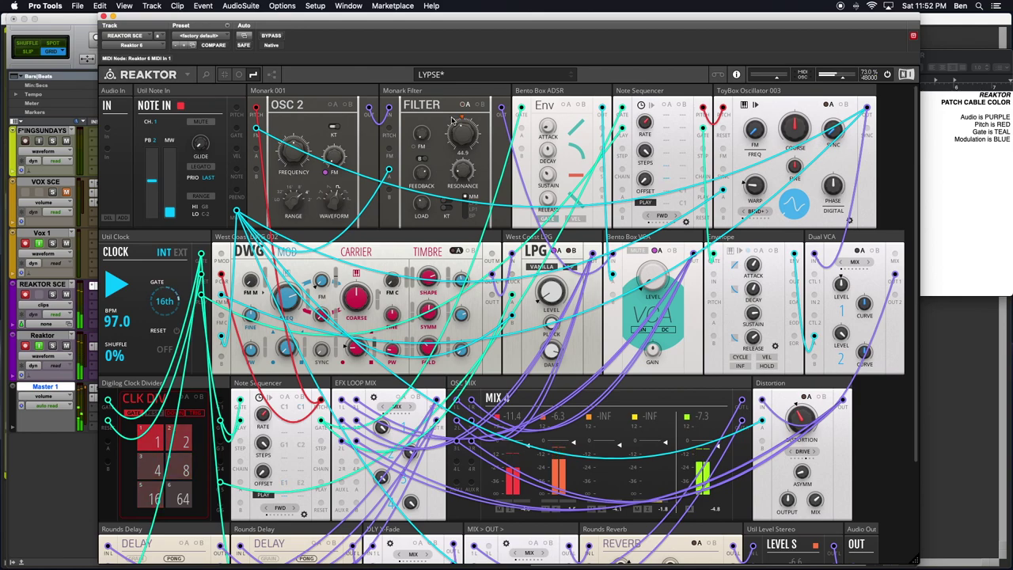
left_click_drag(452, 136, 454, 107)
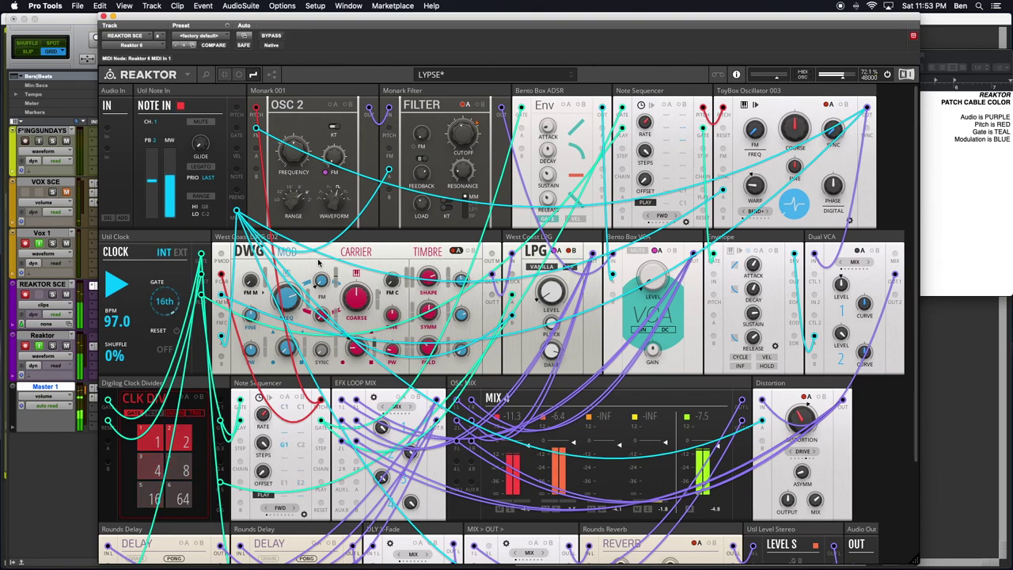
scroll(405, 422, "down", 3)
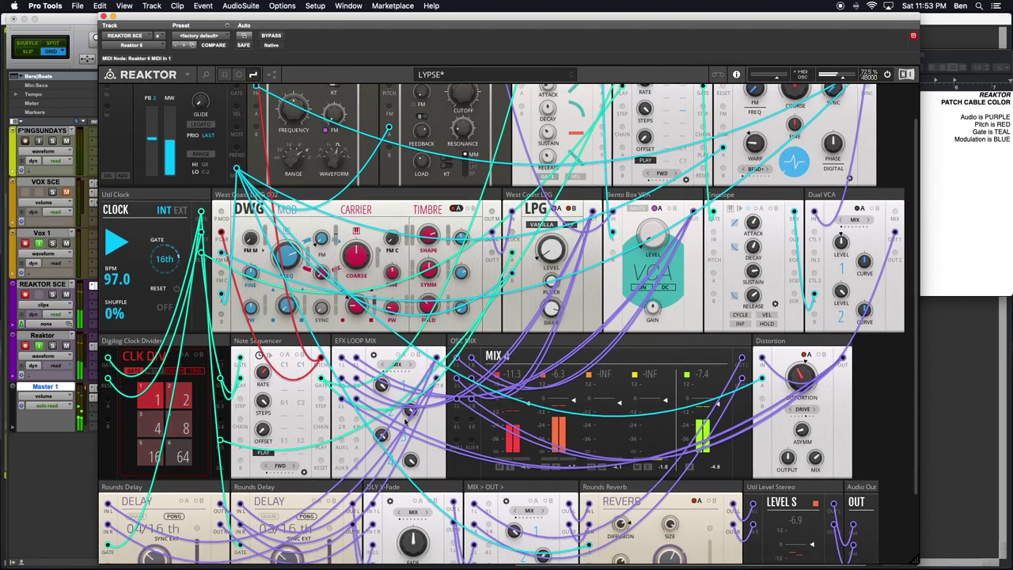
scroll(405, 422, "down", 5)
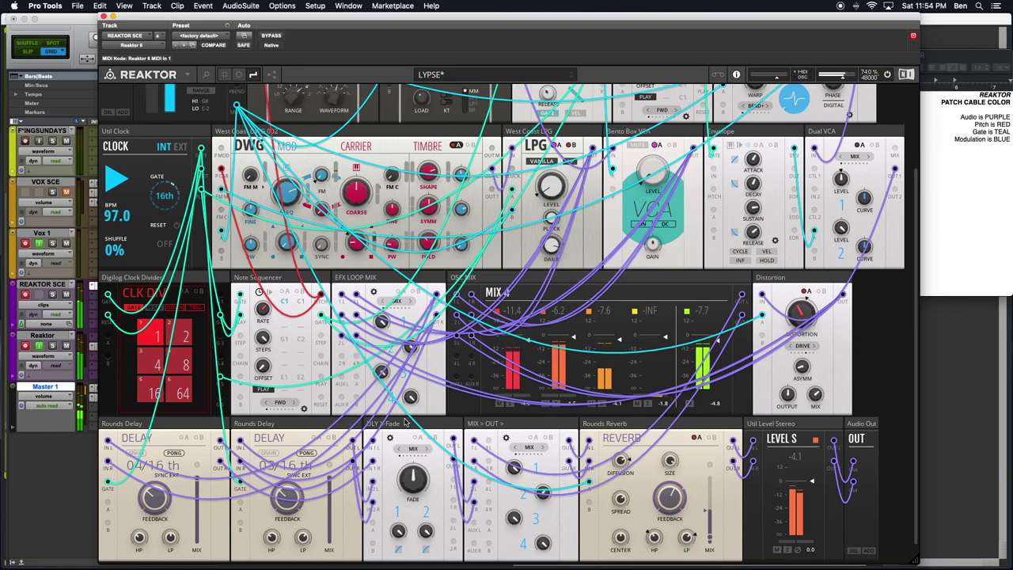
Step: Lower the channel 2 level in the MIX > OUT > block to about 27.7
scroll(756, 221, "up", 3)
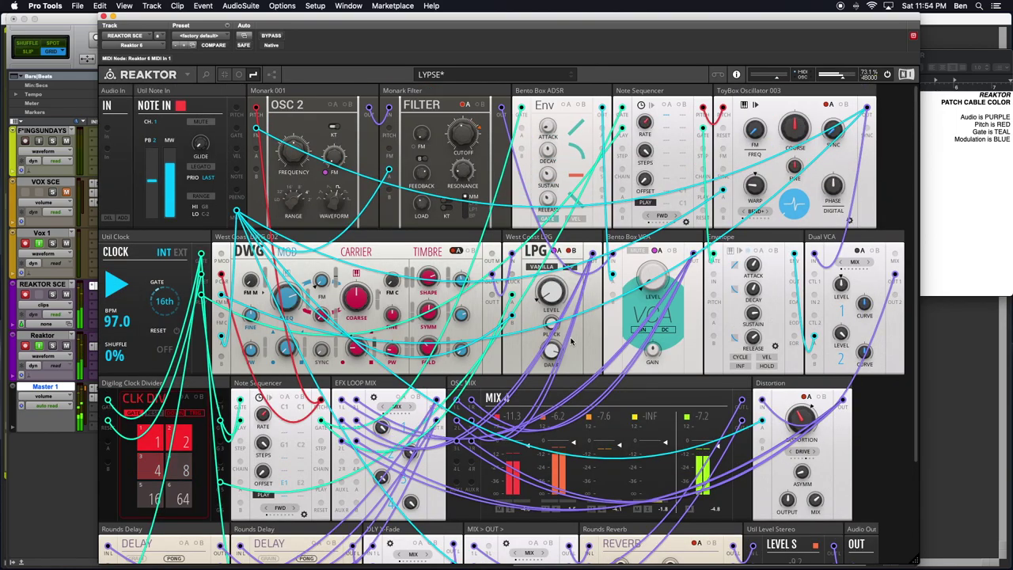
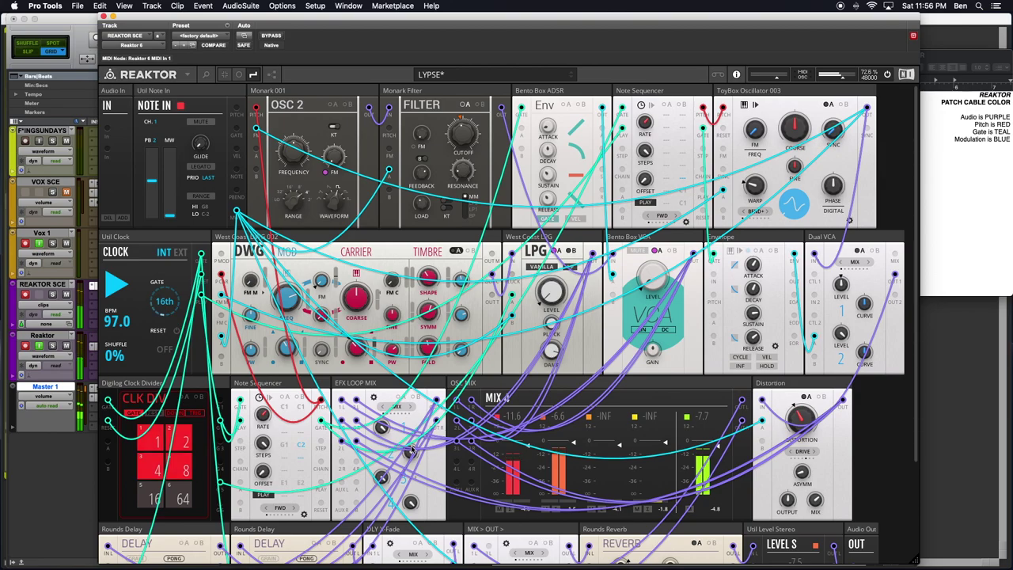
scroll(412, 459, "down", 5)
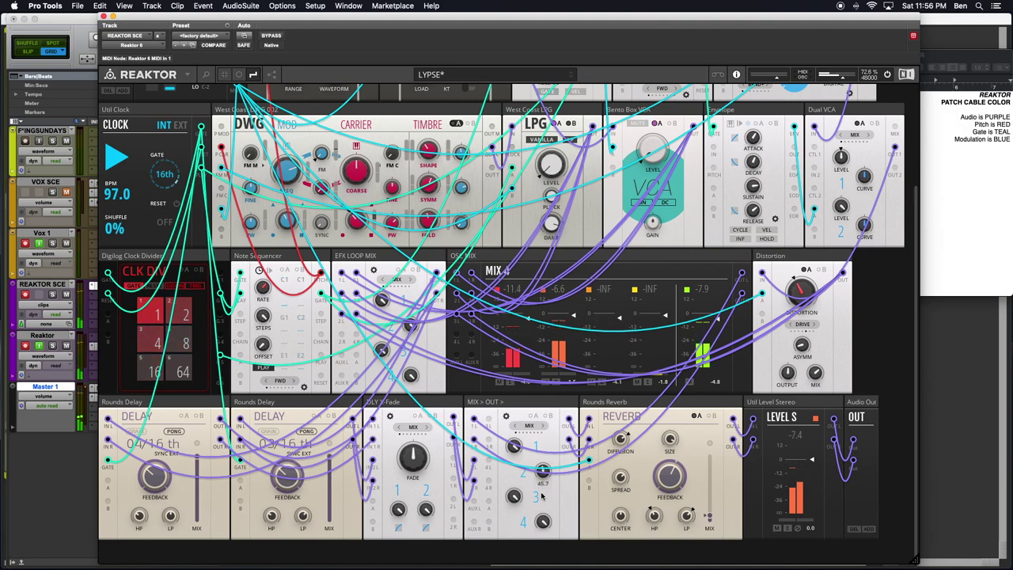
left_click_drag(542, 507, 543, 516)
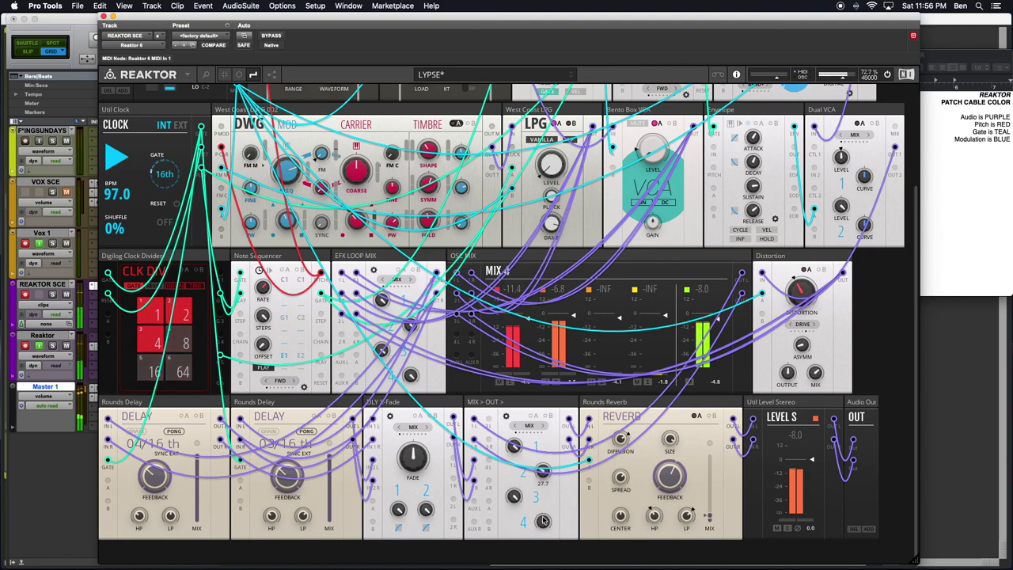
left_click_drag(543, 519, 543, 525)
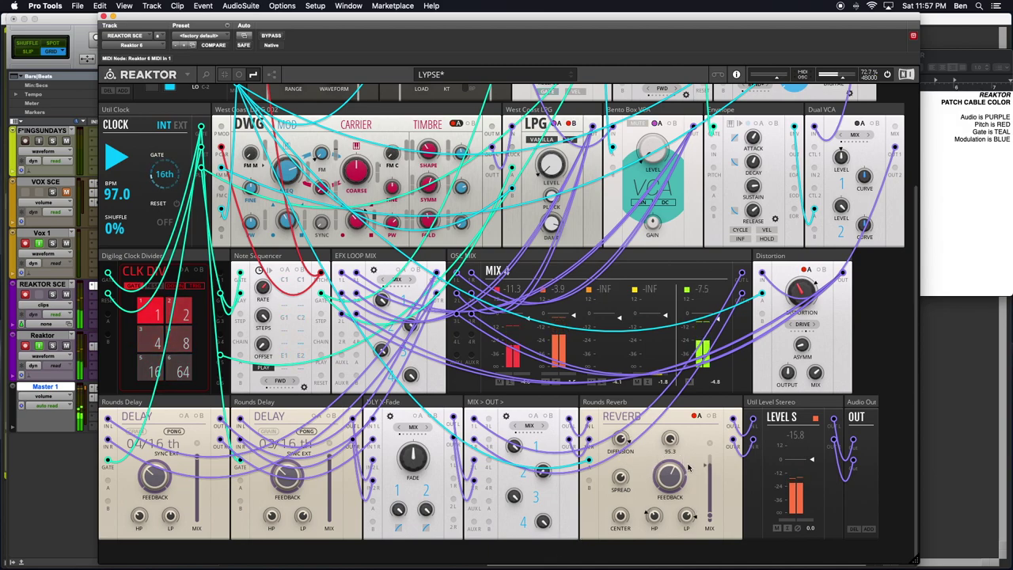
Step: Unmute the VOX SCE track and move the Reaktor window slightly across the screen
mouse_move(625, 401)
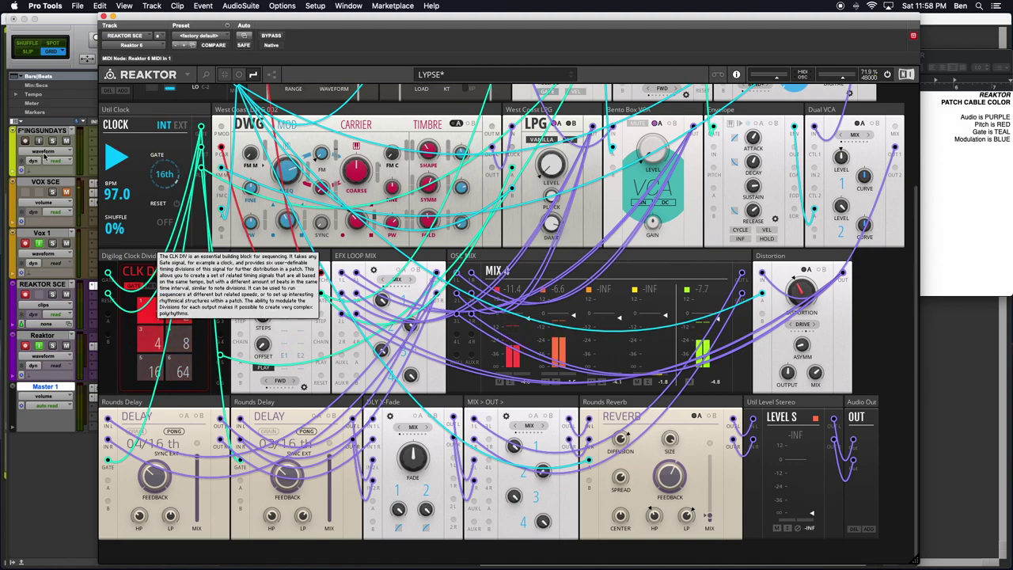
left_click(61, 204)
left_click(71, 194)
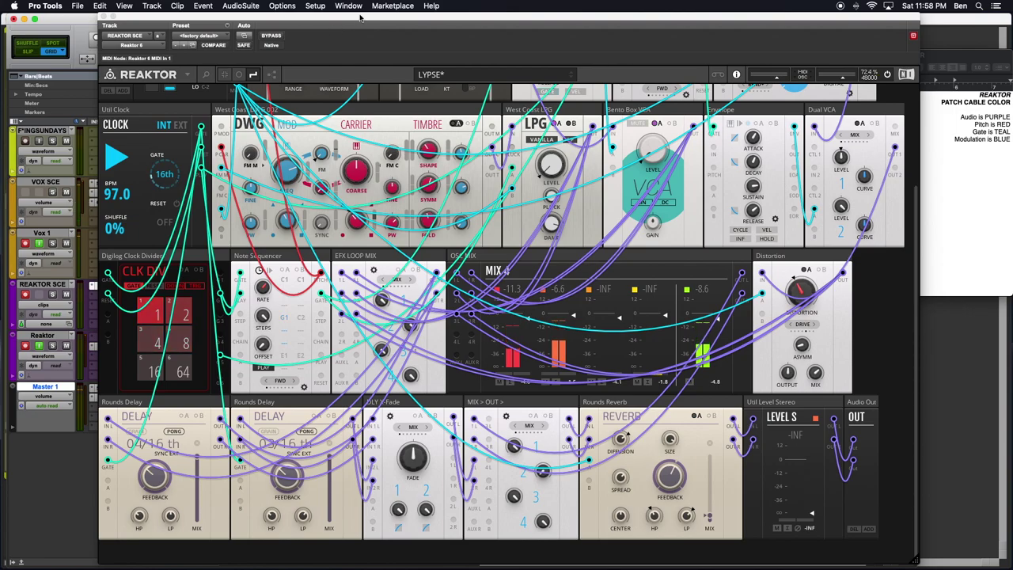
mouse_move(360, 18)
left_mouse_down()
mouse_move(439, 19)
mouse_move(357, 16)
mouse_move(358, 7)
left_mouse_up()
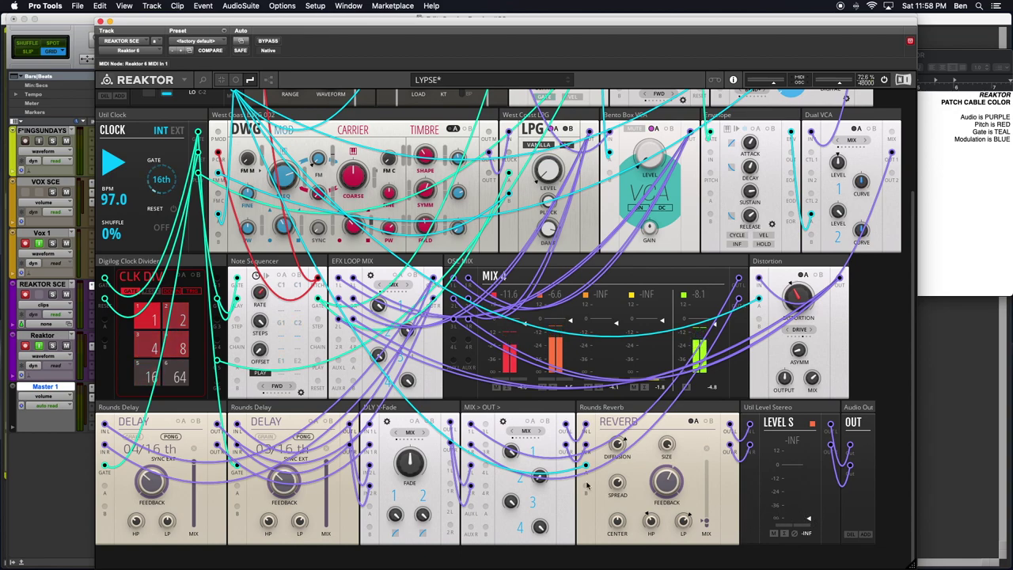
Step: Raise the output fader of the Util Level Stereo block to about 2.7
mouse_move(720, 511)
scroll(449, 139, "up", 3)
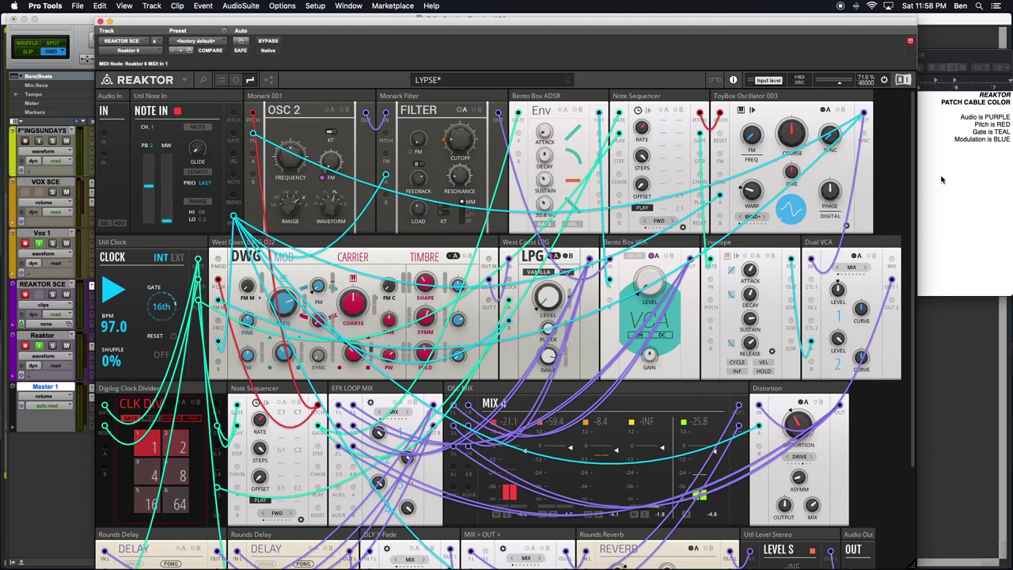
scroll(832, 467, "down", 4)
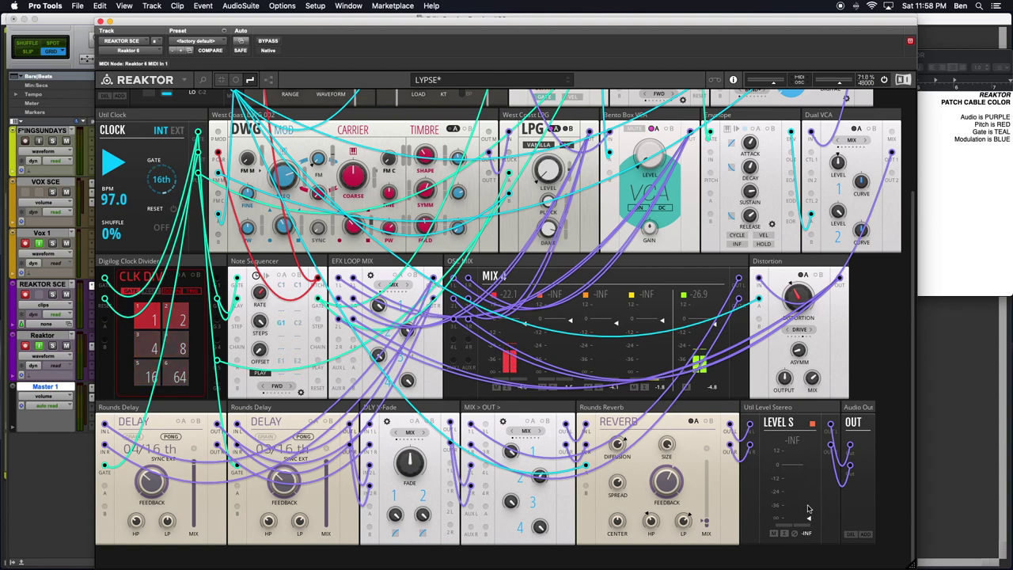
left_click_drag(816, 528, 806, 422)
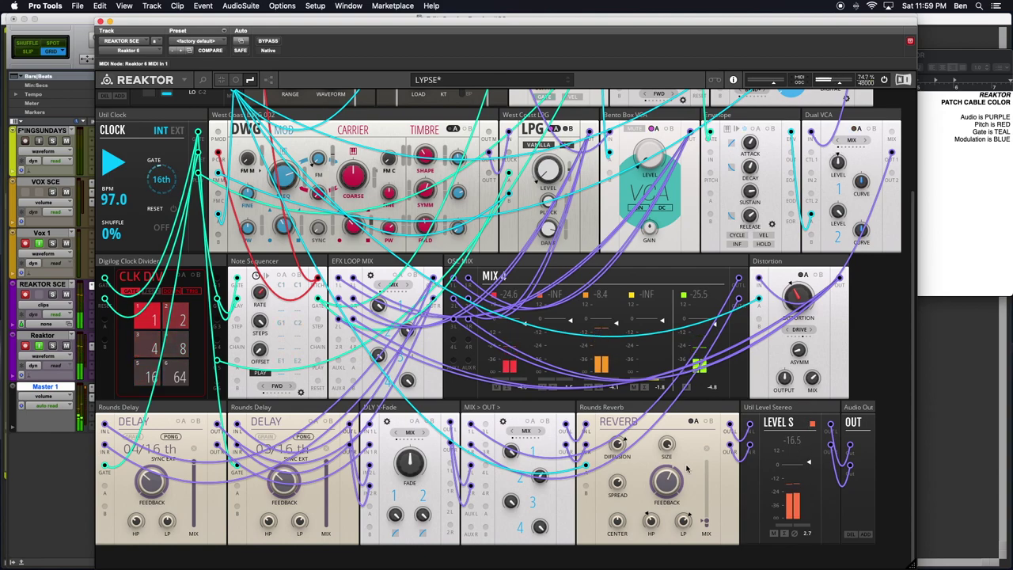
Step: Examine the OSC MIX channels, the DWG timbre controls and the Monark Filter's cutoff, resonance and key tracking while the patch plays
scroll(686, 468, "up", 2)
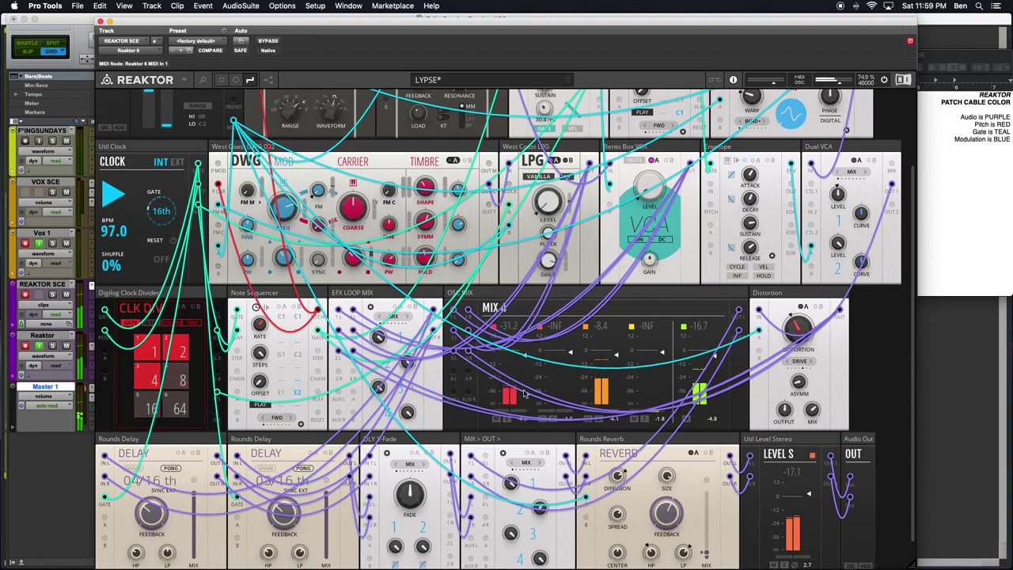
scroll(526, 394, "up", 5)
scroll(530, 456, "down", 1)
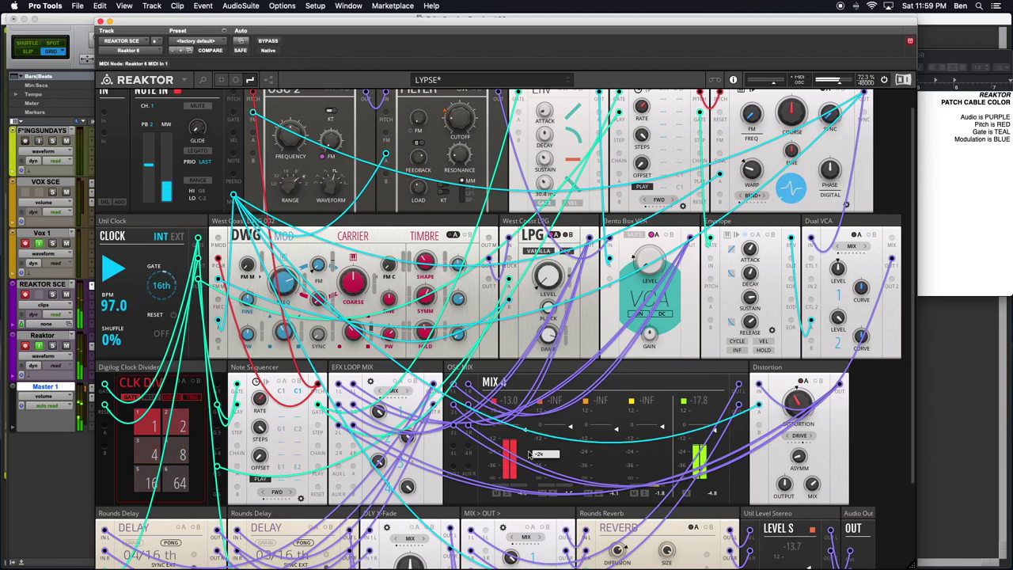
scroll(530, 454, "down", 1)
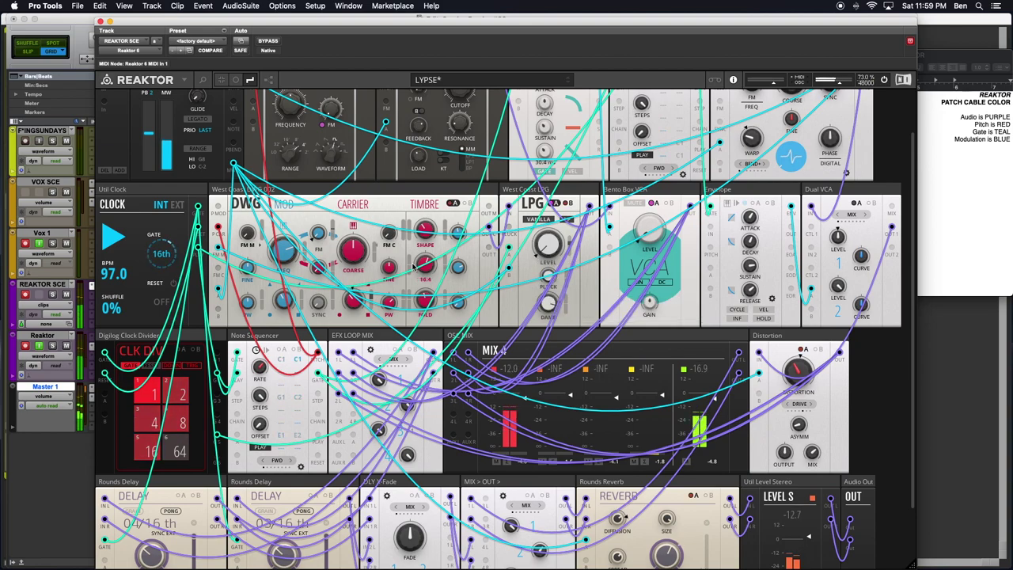
scroll(467, 266, "up", 1)
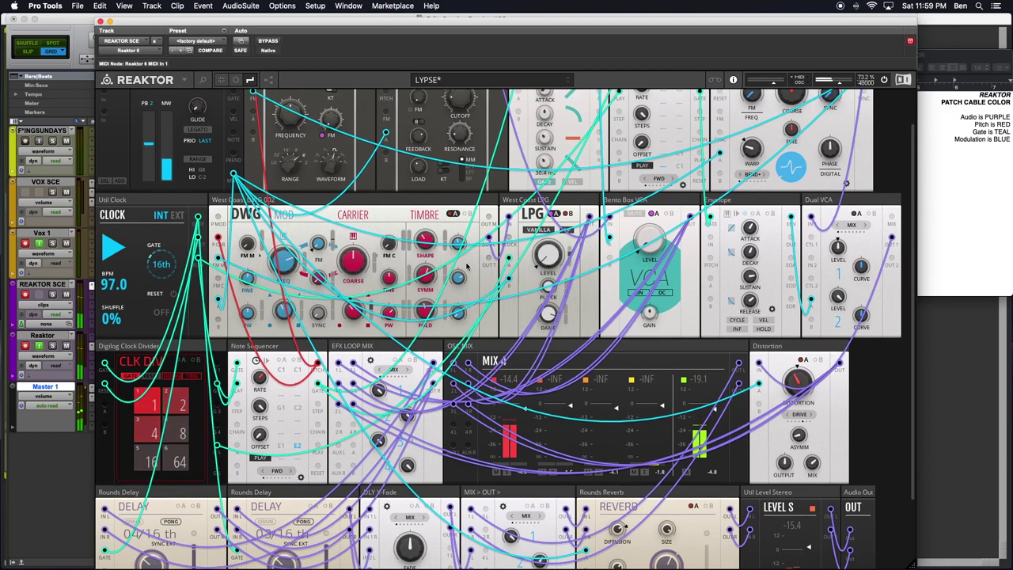
scroll(467, 267, "up", 4)
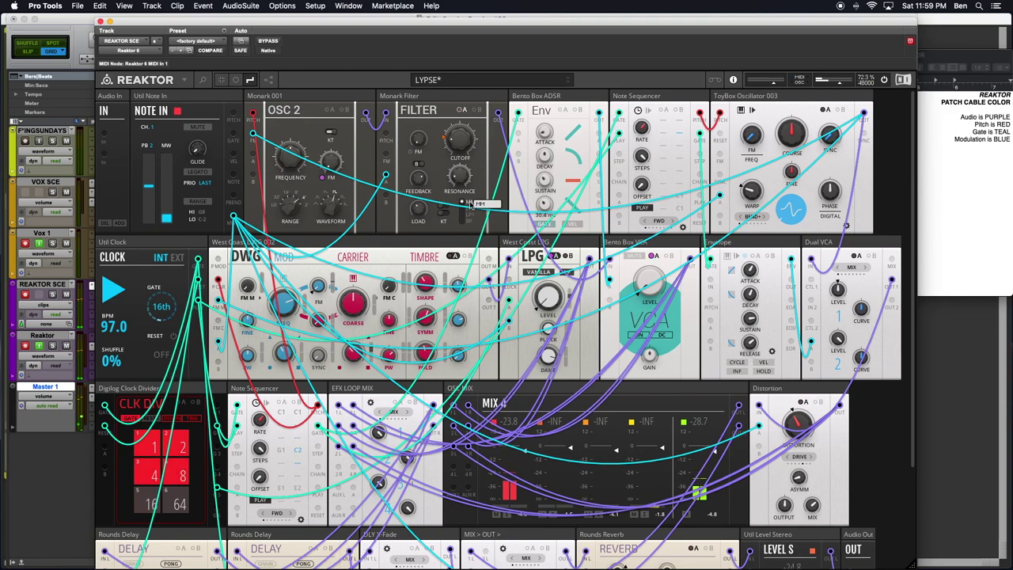
scroll(470, 204, "down", 2)
scroll(471, 204, "down", 2)
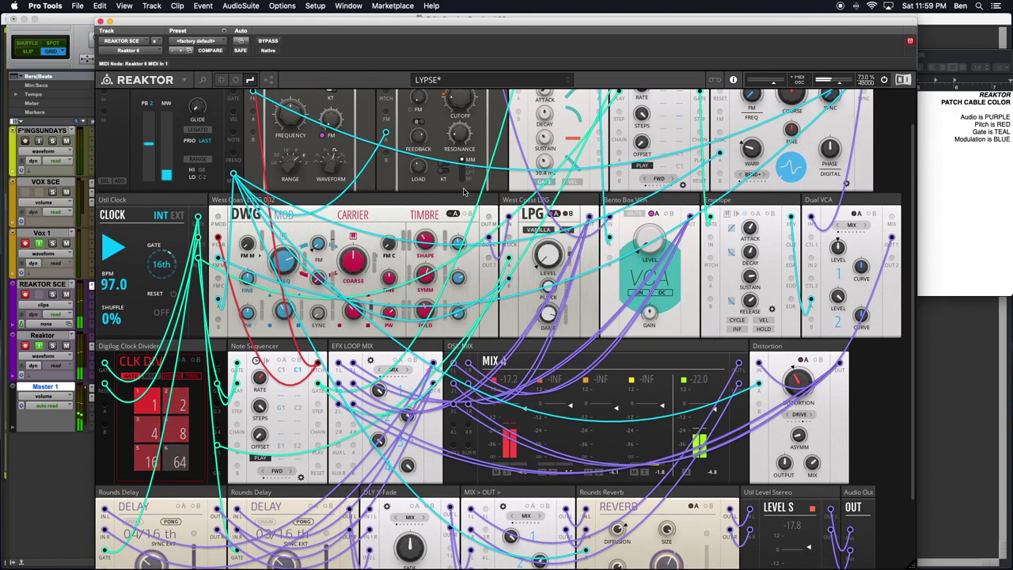
scroll(465, 192, "up", 4)
scroll(462, 134, "up", 1)
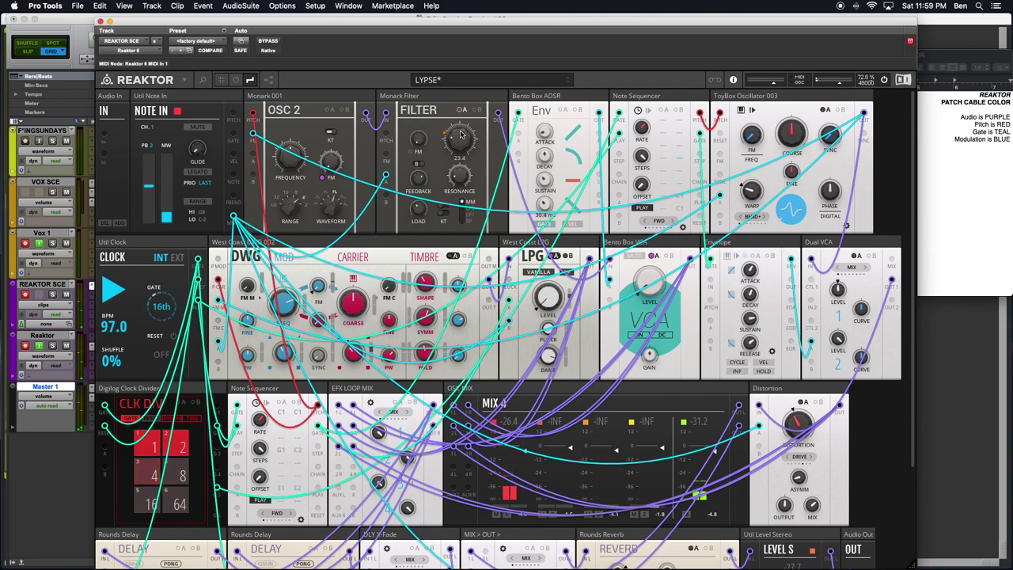
mouse_move(460, 177)
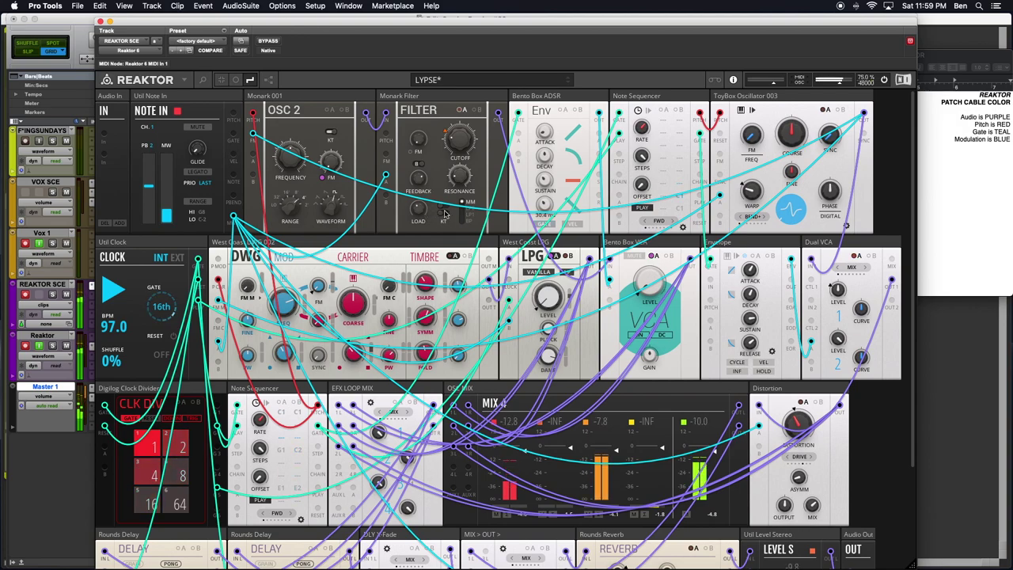
mouse_move(443, 212)
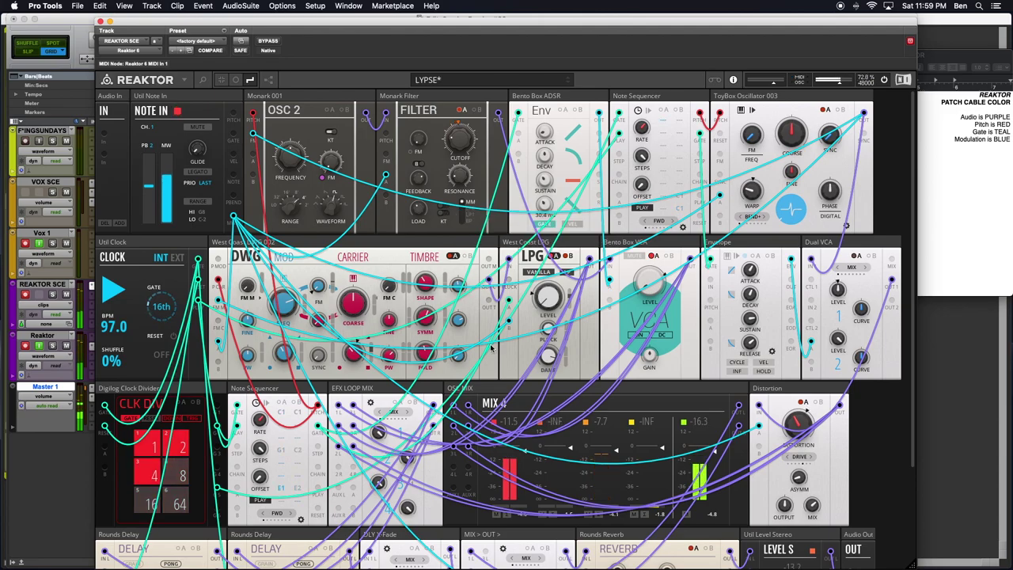
Step: Lower the channel 3 level in the OSC MIX block to about -27.2
scroll(491, 348, "down", 4)
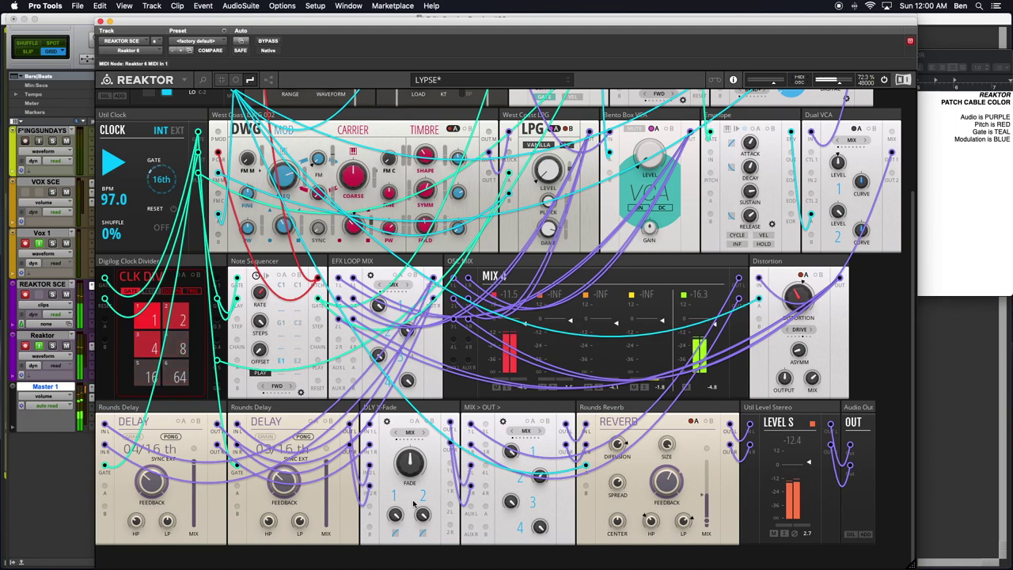
scroll(410, 422, "up", 3)
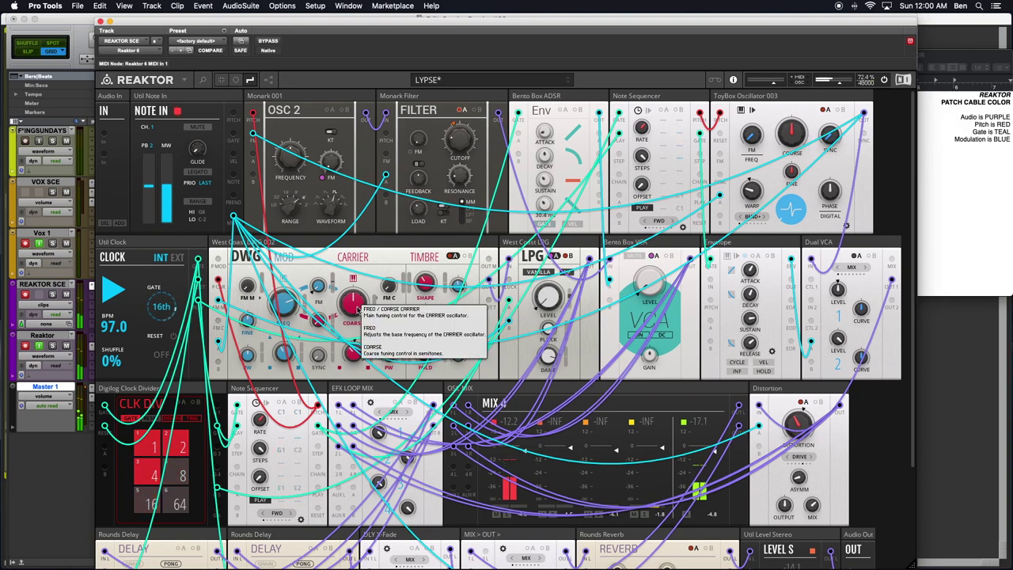
scroll(511, 415, "down", 3)
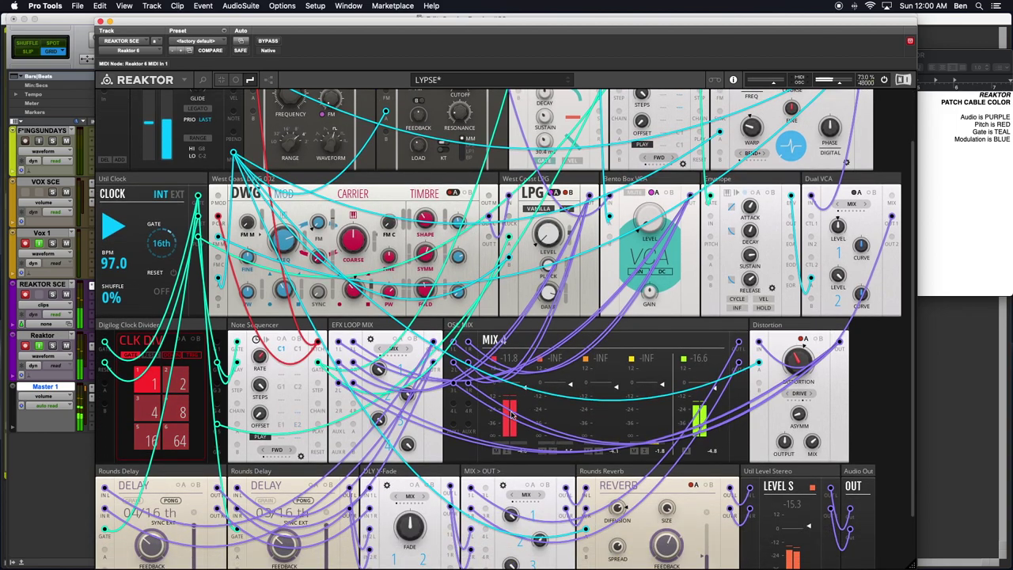
scroll(511, 415, "up", 3)
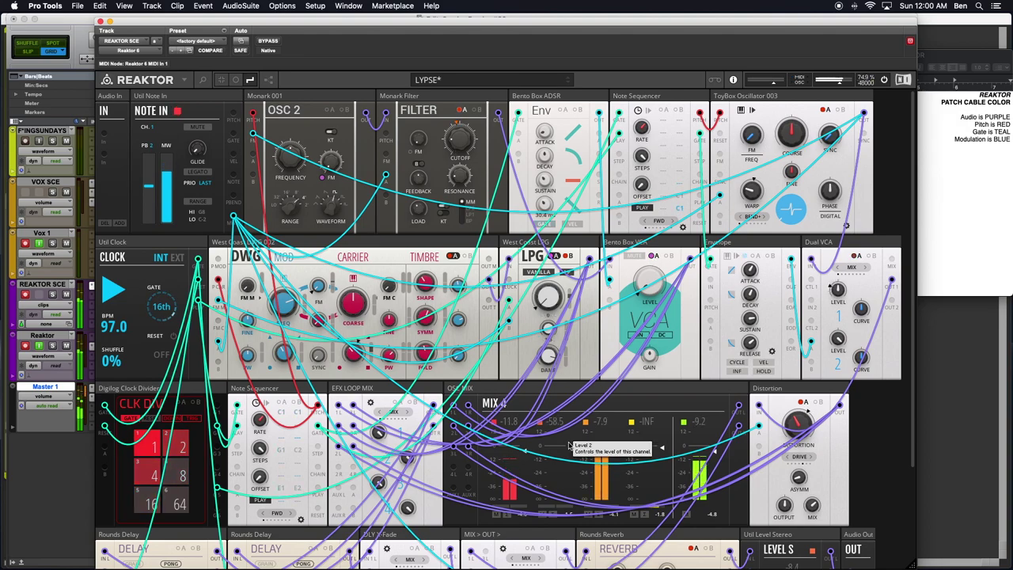
scroll(570, 446, "down", 5)
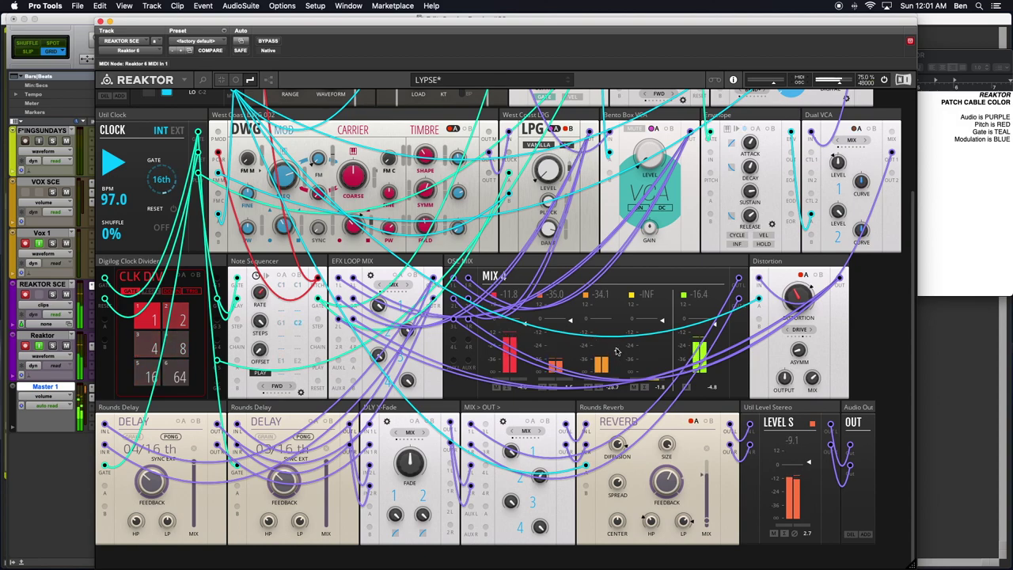
scroll(616, 349, "up", 4)
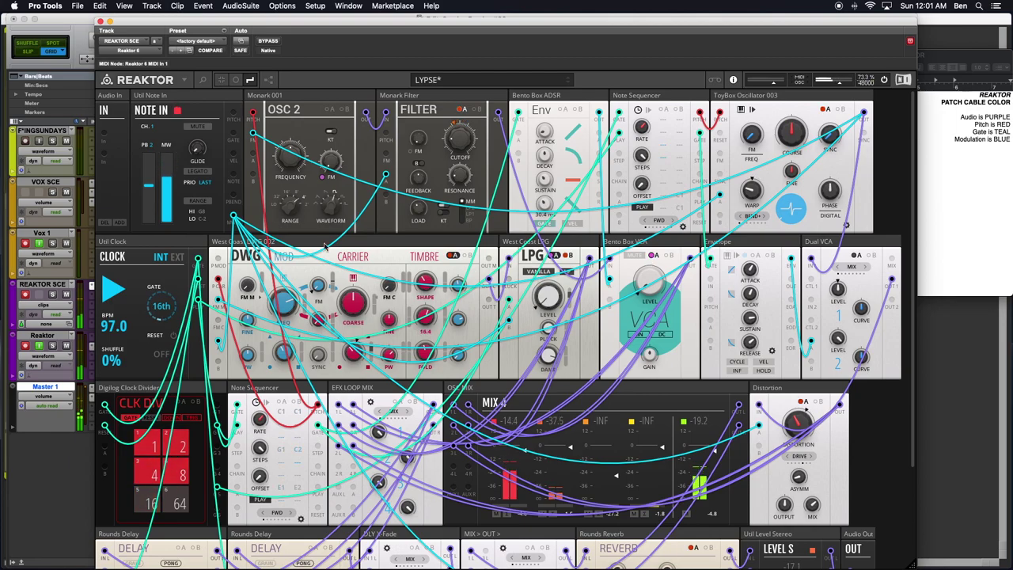
Step: Mute the VOX SCE track
scroll(464, 354, "down", 3)
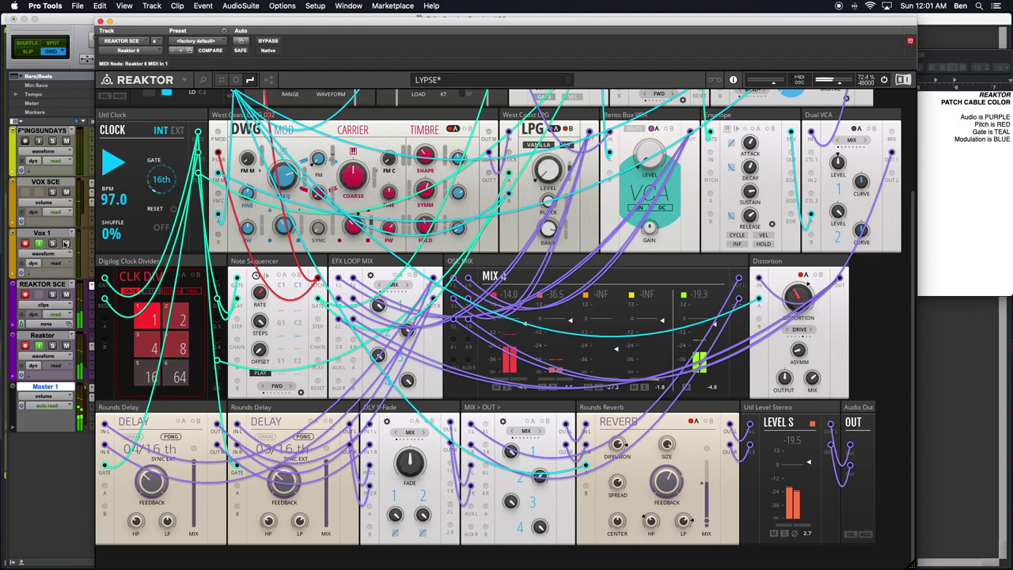
left_click(66, 192)
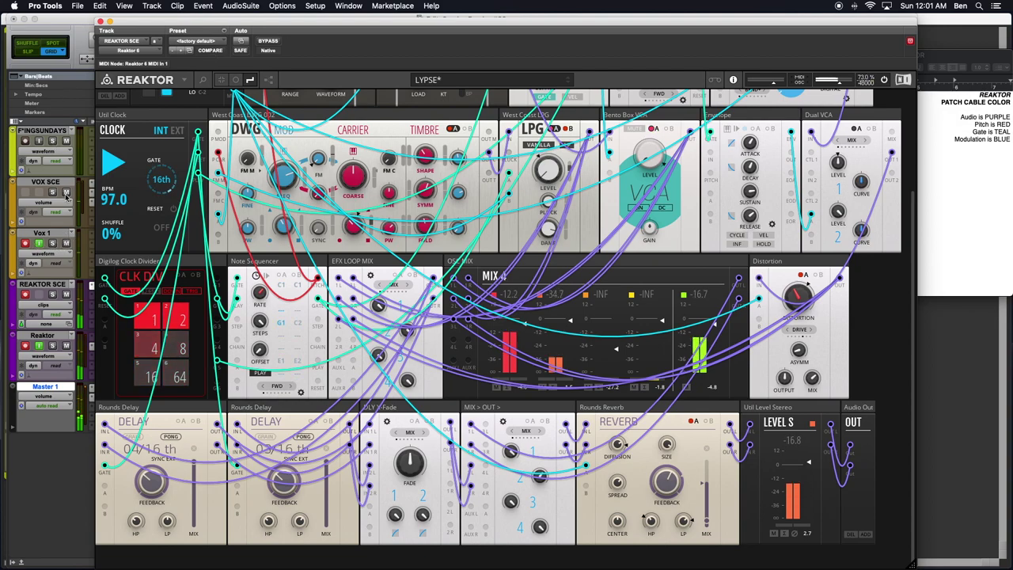